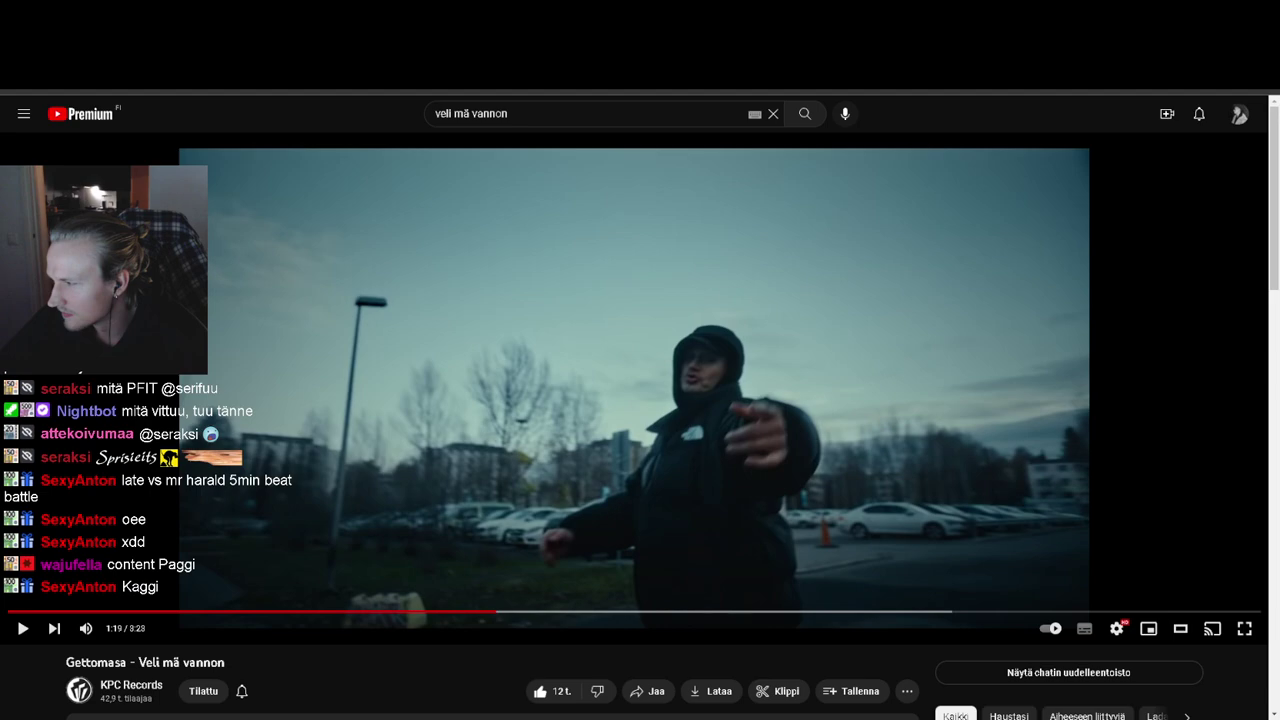
Step: Switch to Discord, watch the FL Studio screen share in the GOATED GAMING voice channel and look through the server's channel list
key("alt+Tab")
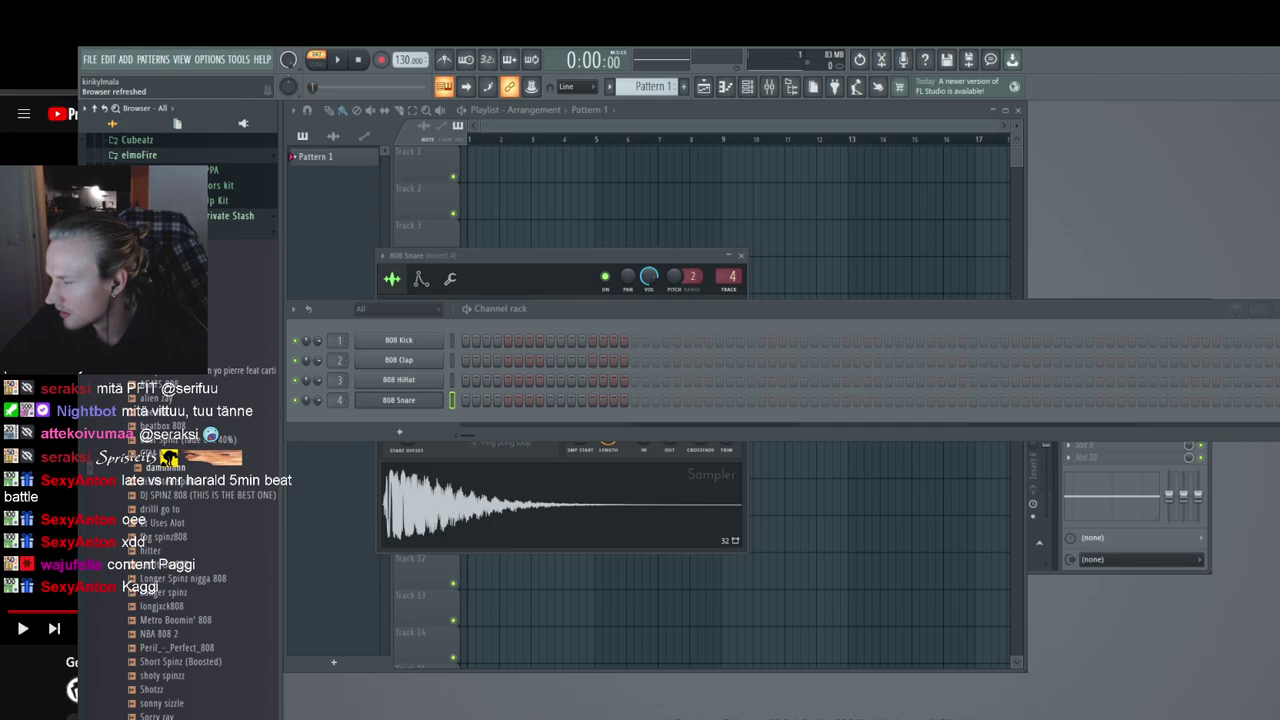
key("alt+Tab")
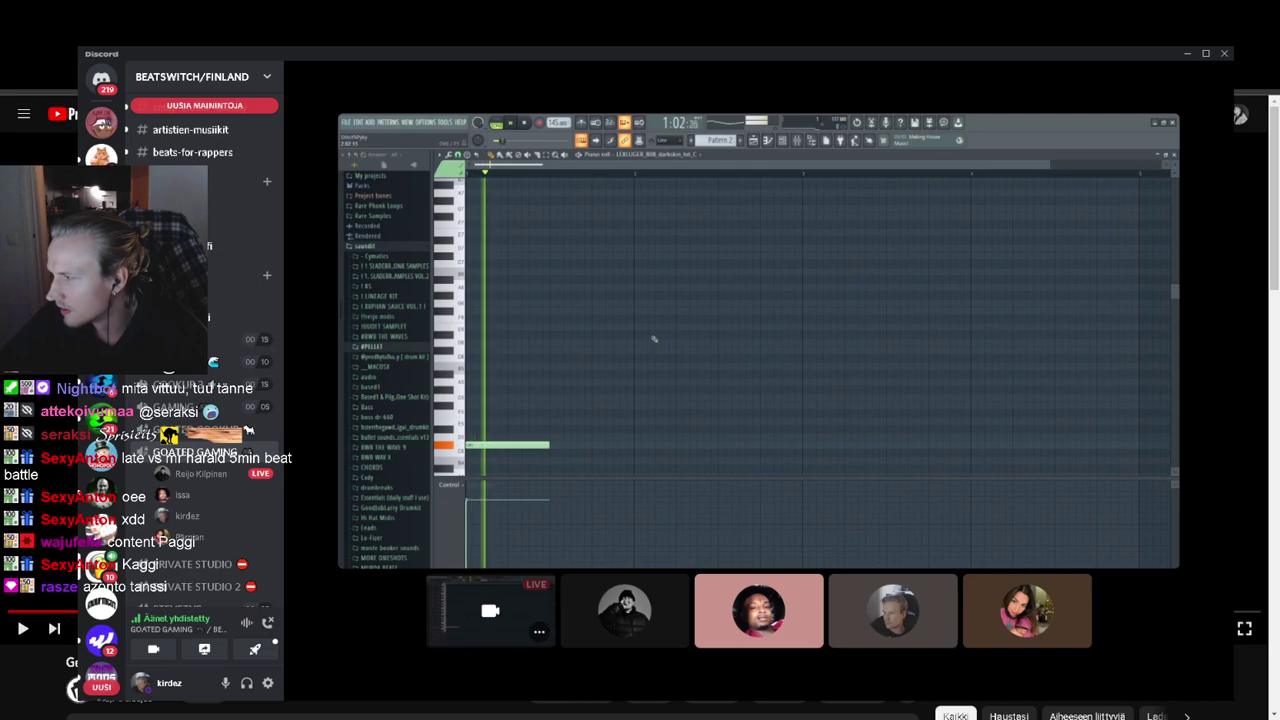
mouse_move(594, 449)
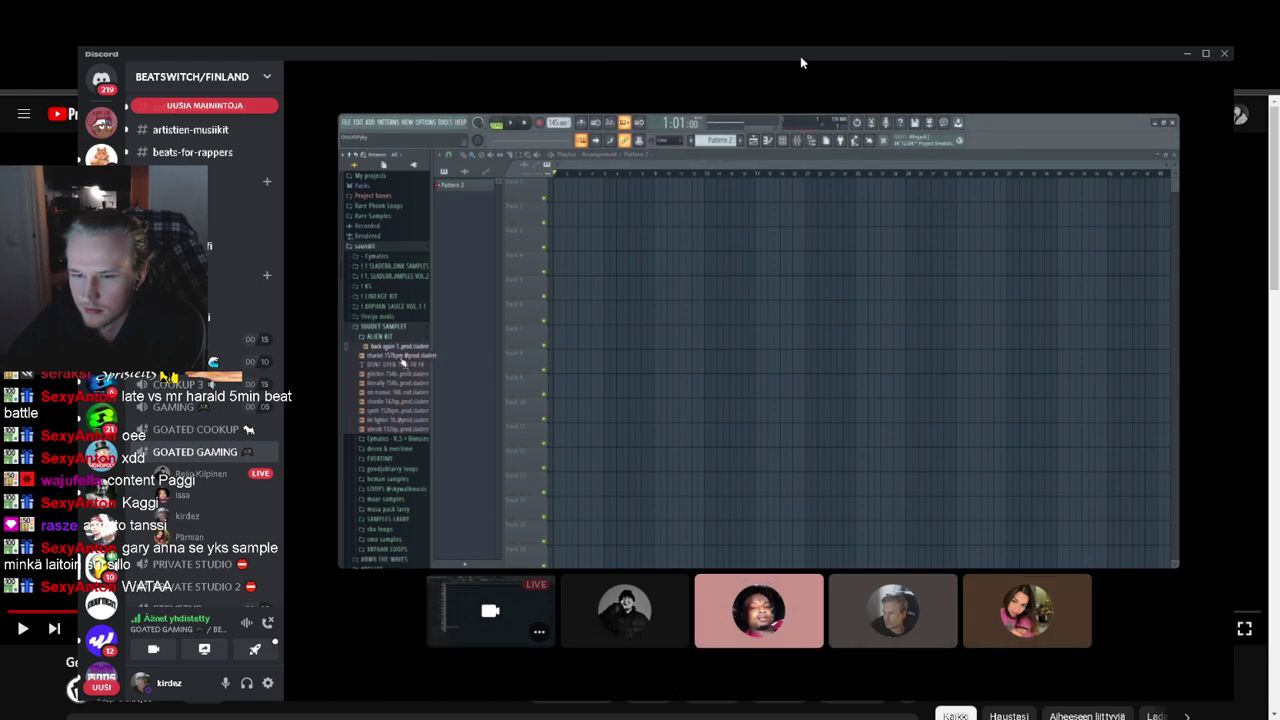
mouse_move(798, 66)
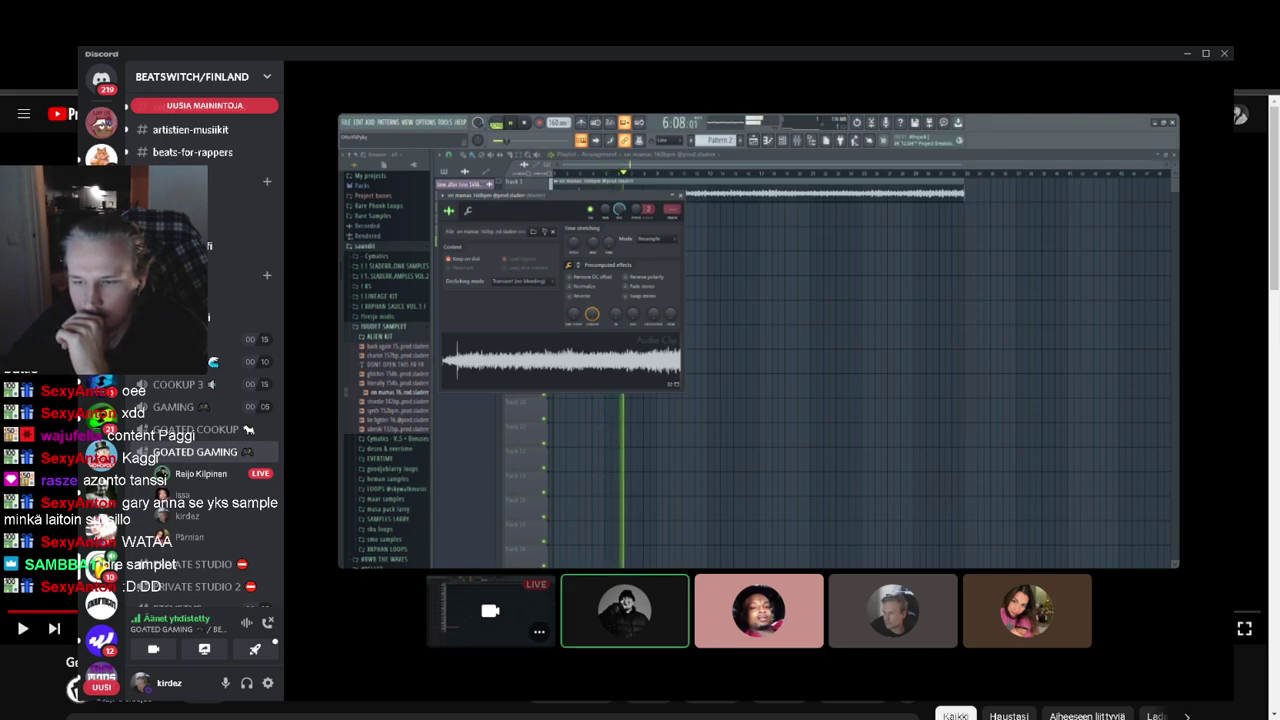
mouse_move(943, 320)
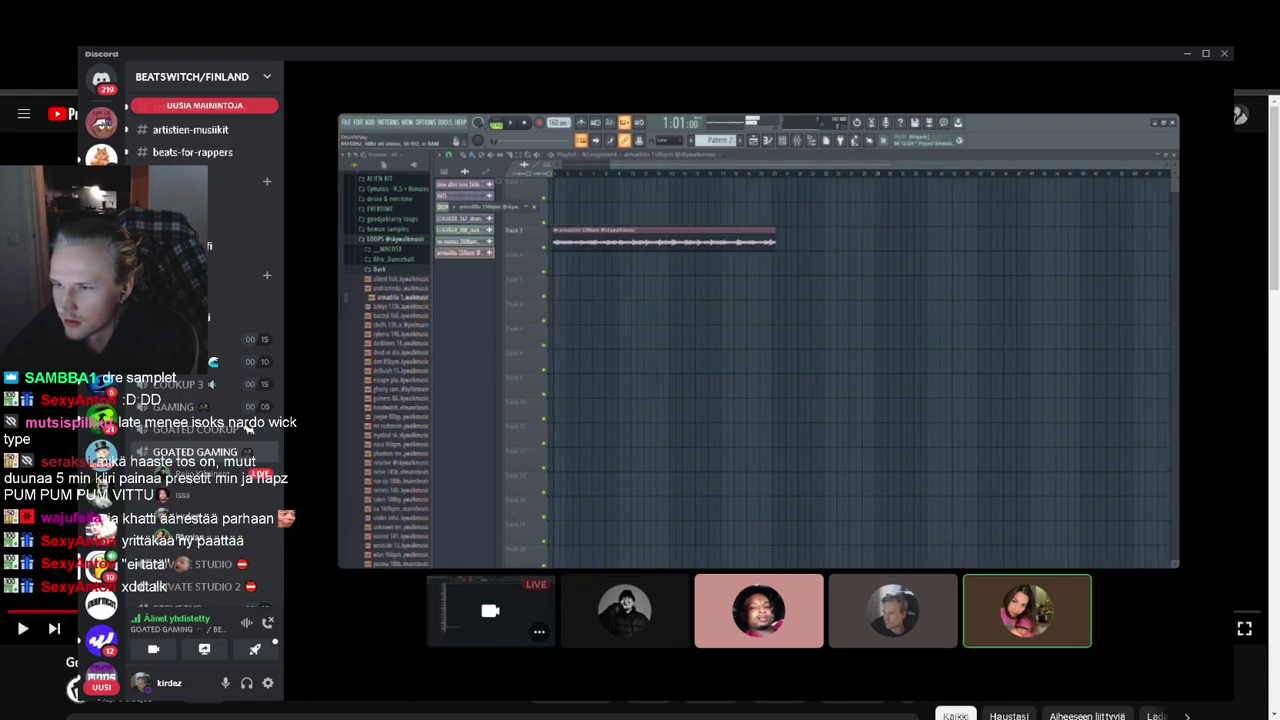
mouse_move(760, 610)
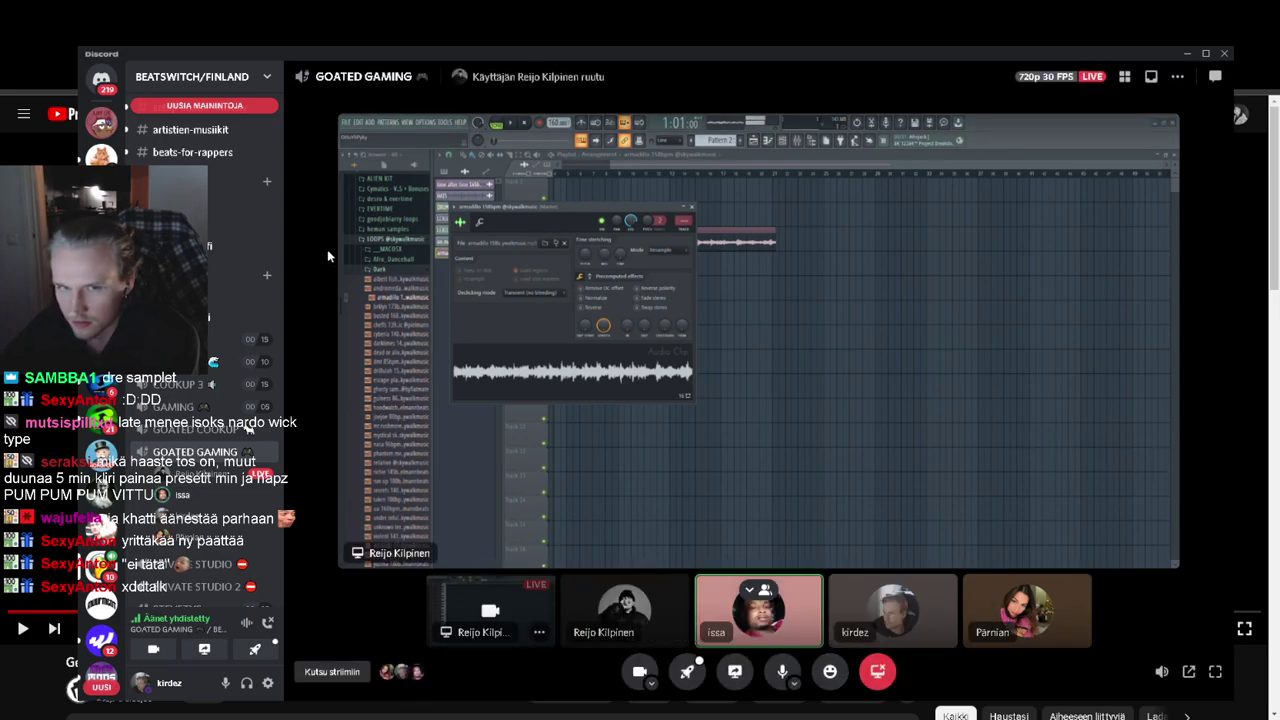
scroll(218, 368, "up", 7)
scroll(222, 390, "down", 5)
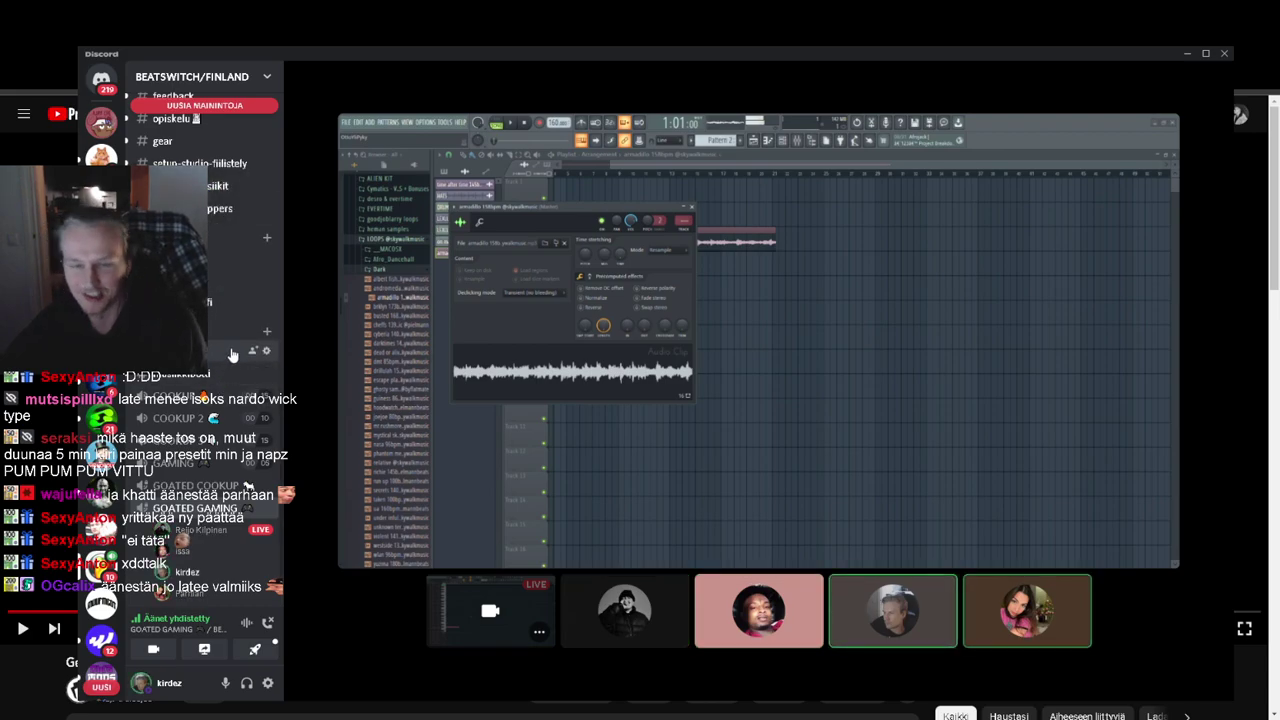
scroll(222, 398, "up", 5)
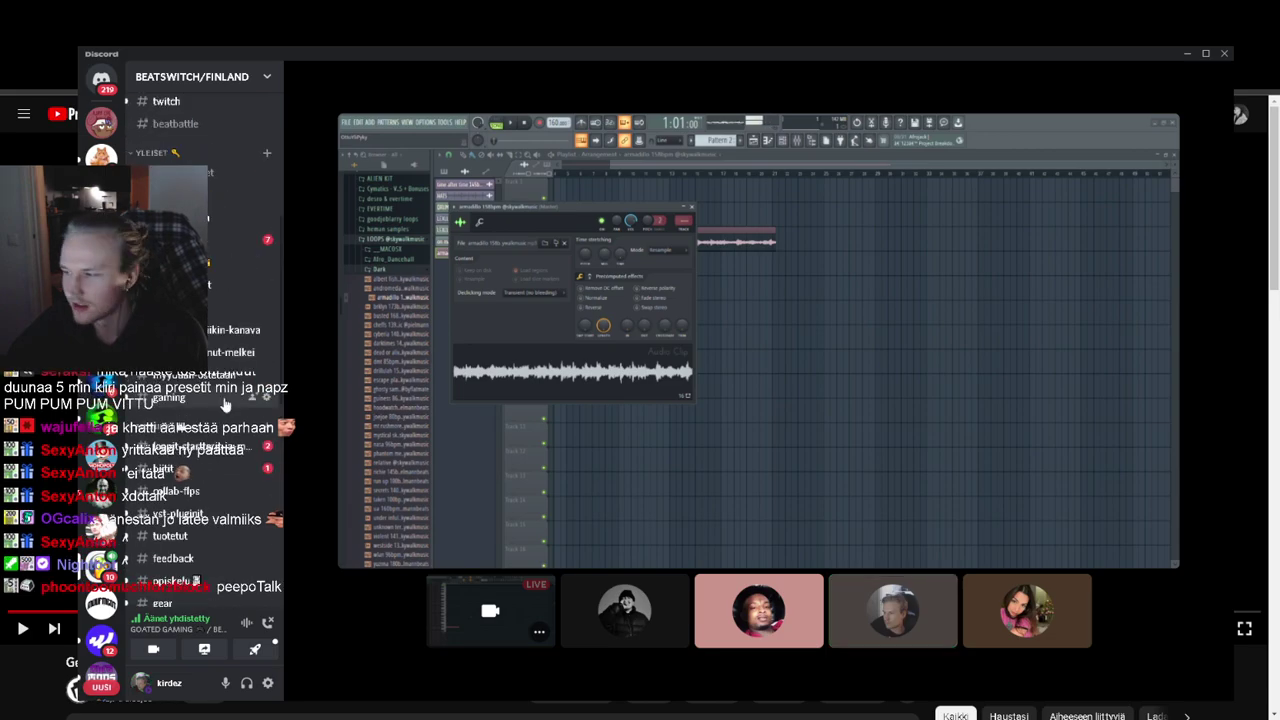
Step: Open the unread direct message and download armadillo_158bpm_skywalkmusic.mp3
left_click(830, 671)
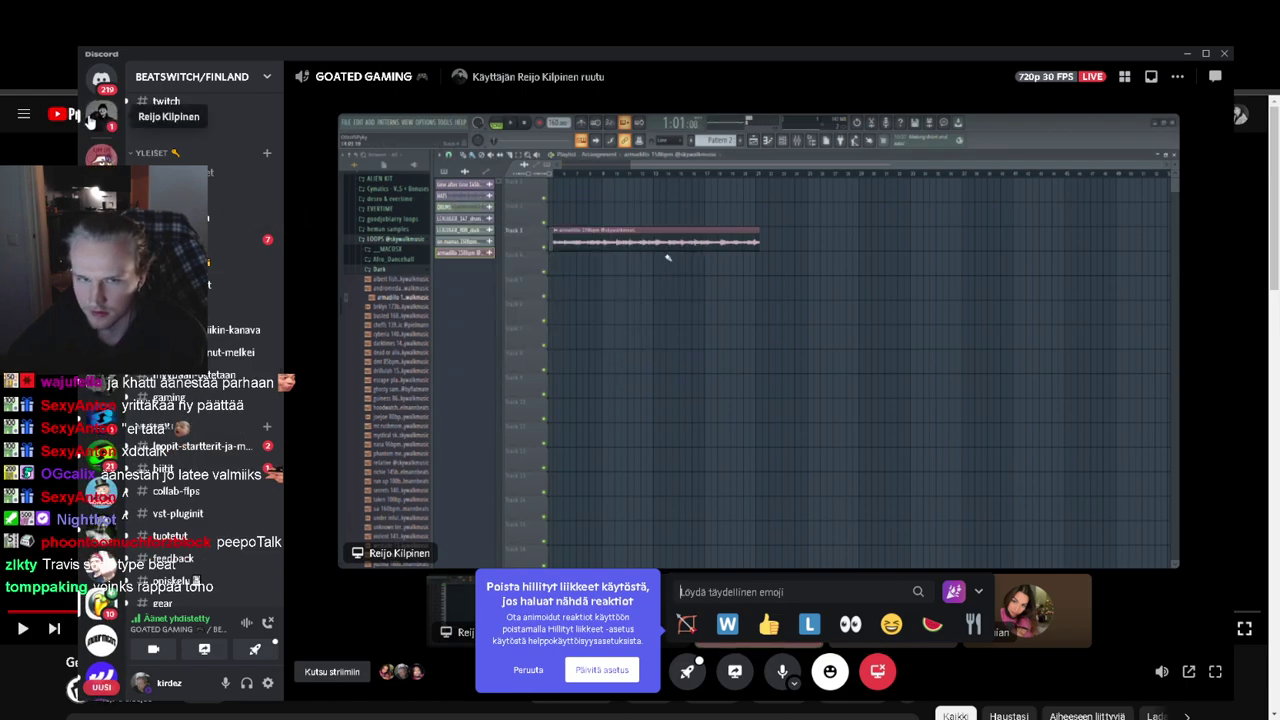
left_click(92, 118)
mouse_move(586, 610)
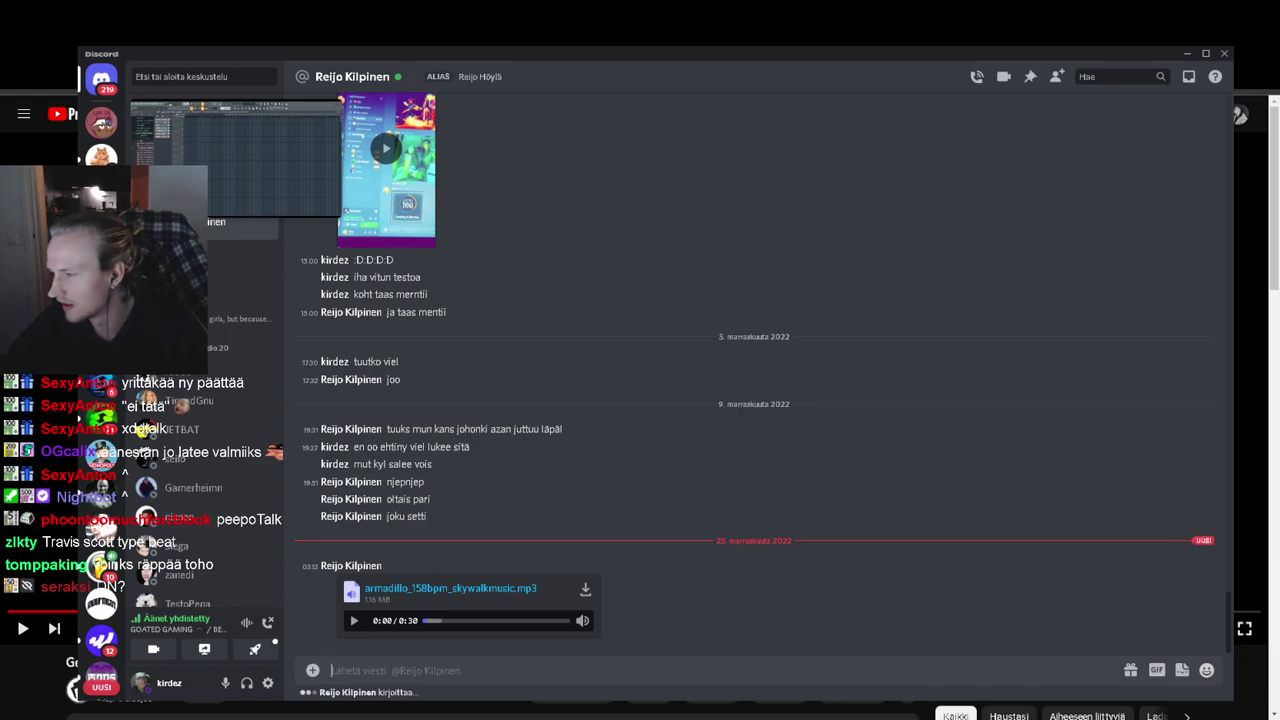
Step: Bring the downloaded armadillo_158bpm_skywalkmusic.mp3 from the browser into FL Studio on playlist Track 1, with the tempo at 158
key("alt+Tab")
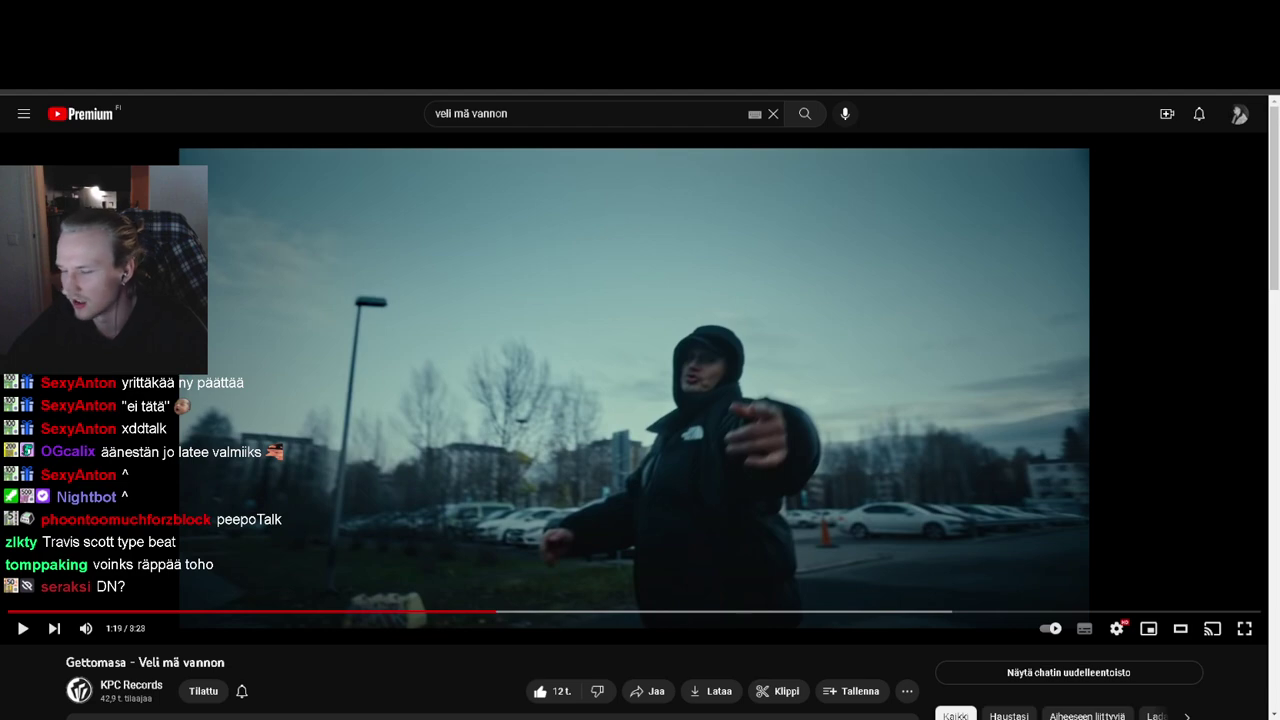
key("ctrl+Tab")
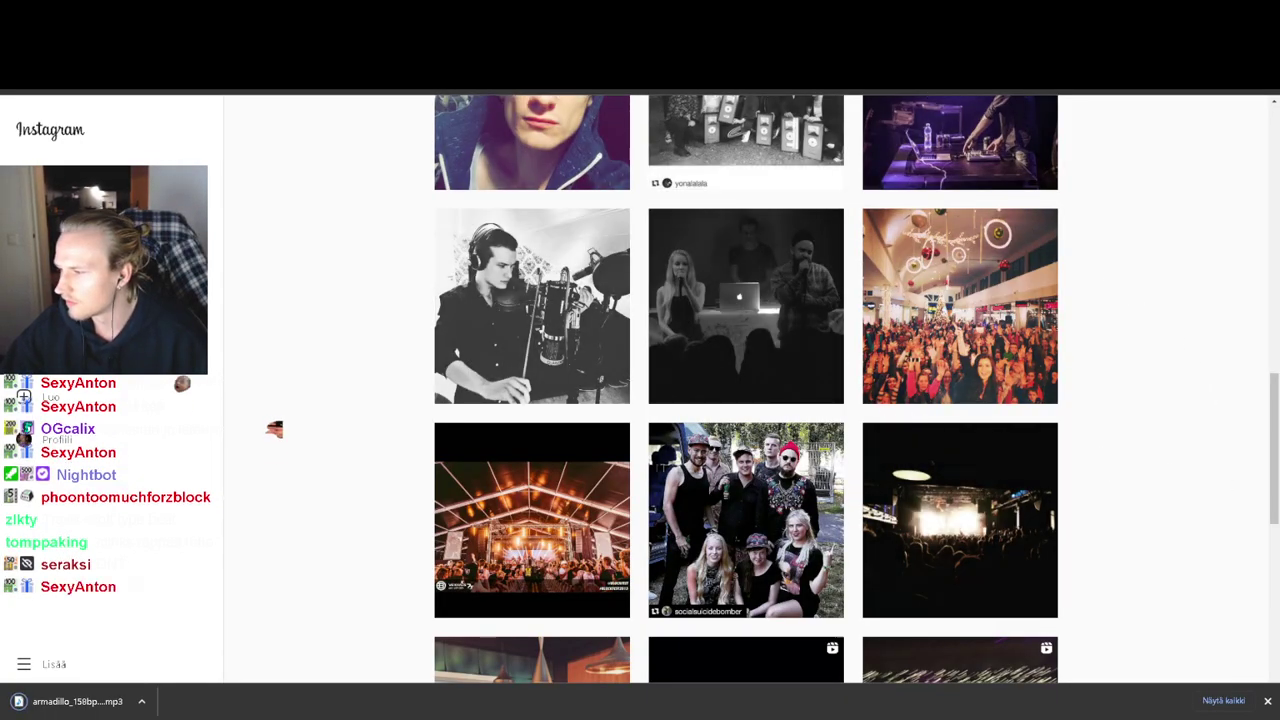
key("alt+Tab")
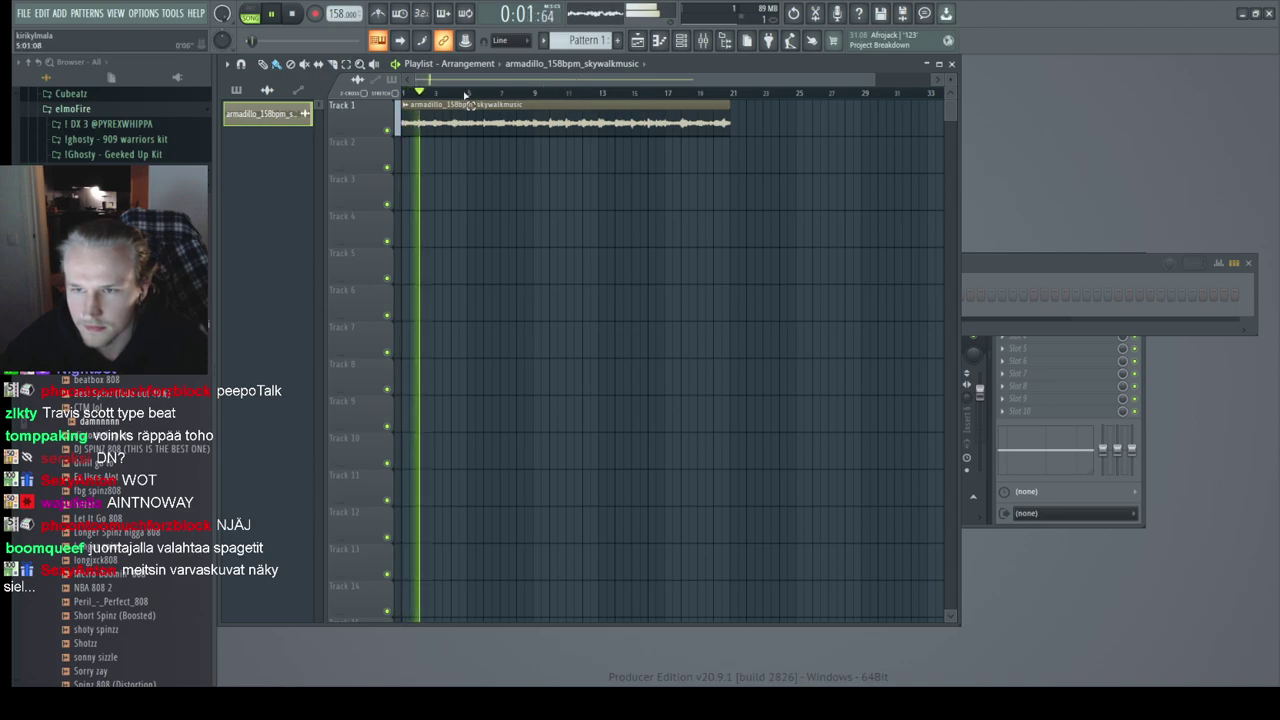
Step: Loop the first four playlist bars and replace the Master track's Fruity Limiter in slot 10 with Fruity soft clipper
left_click_drag(467, 93, 298, 91)
left_click(705, 41)
left_click(790, 400)
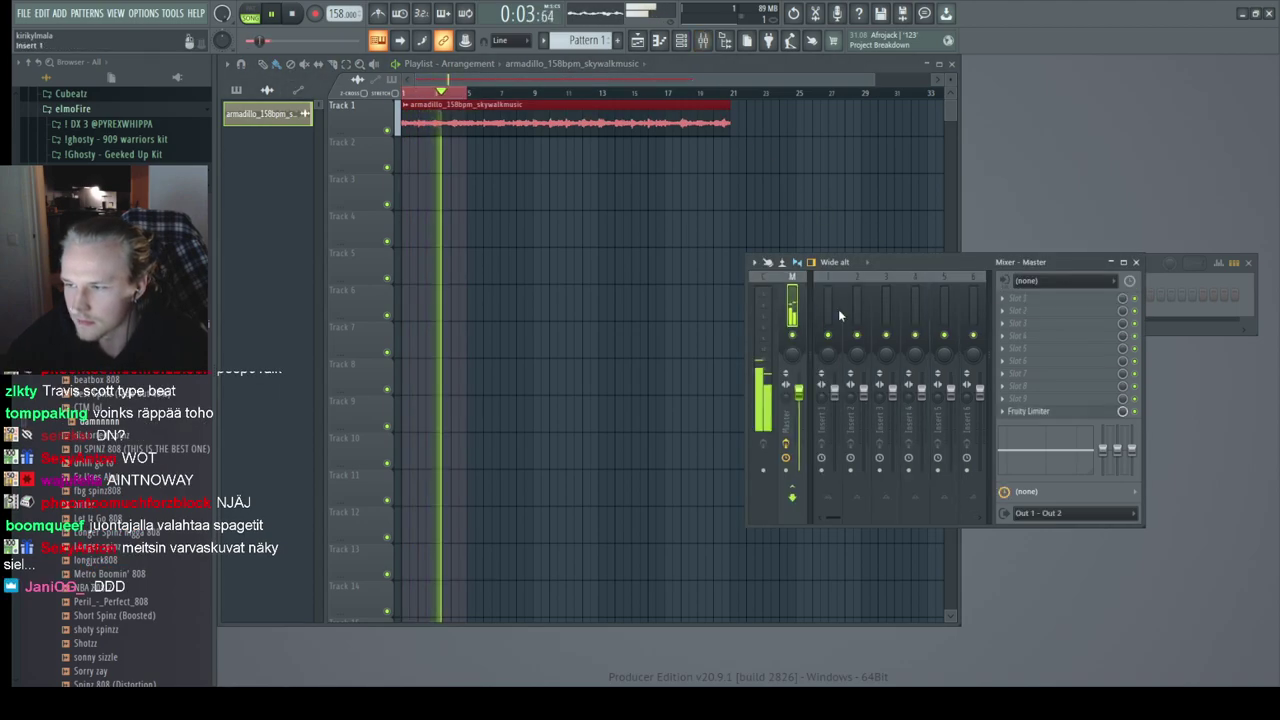
left_click(838, 399)
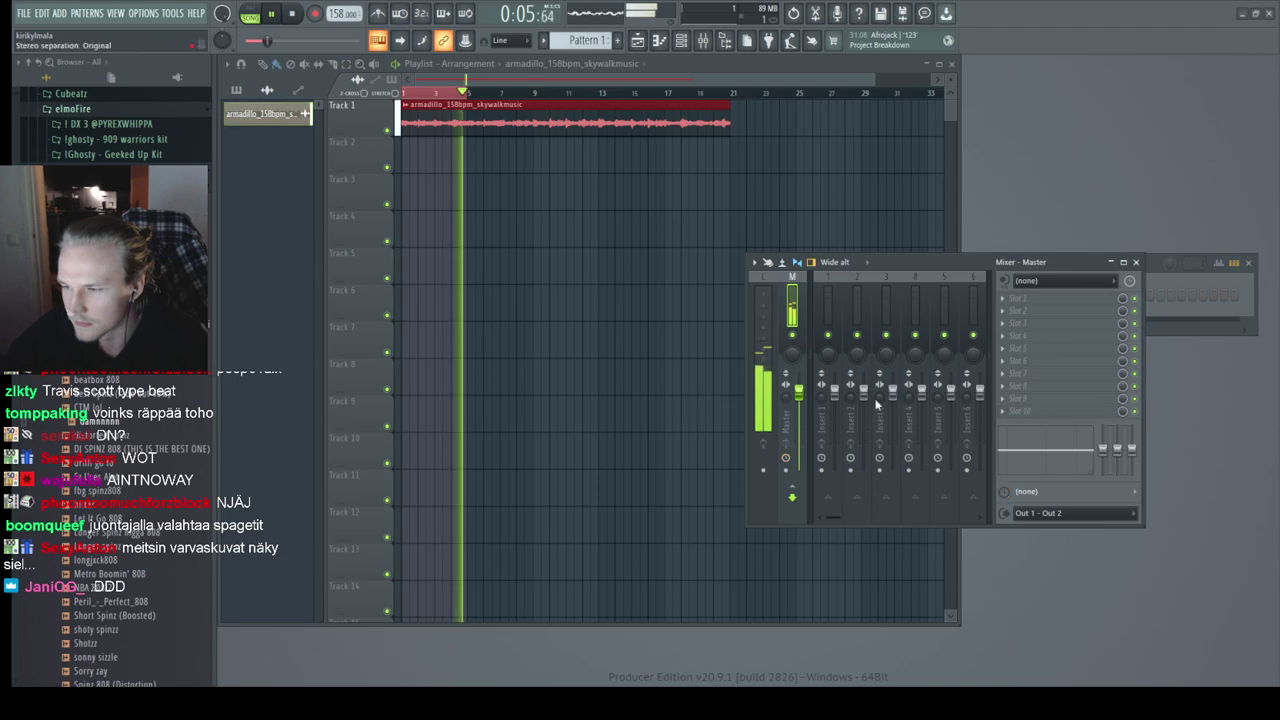
left_click(1004, 412)
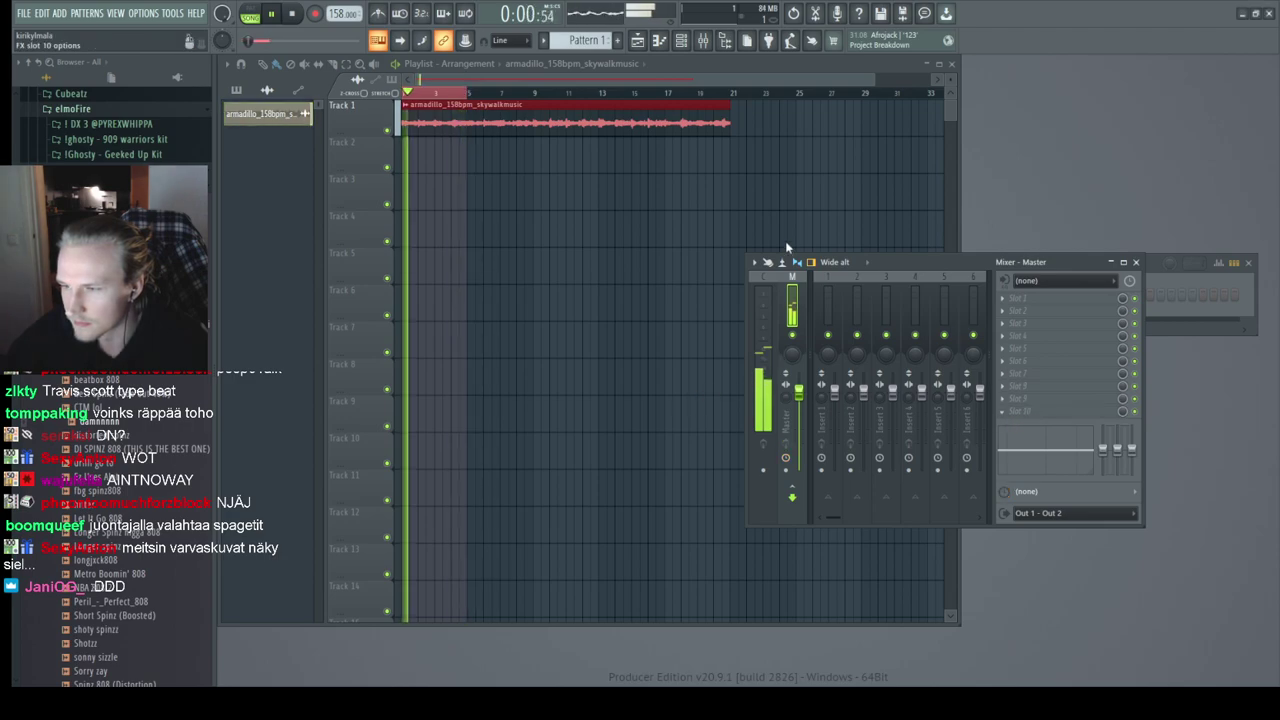
left_click(846, 332)
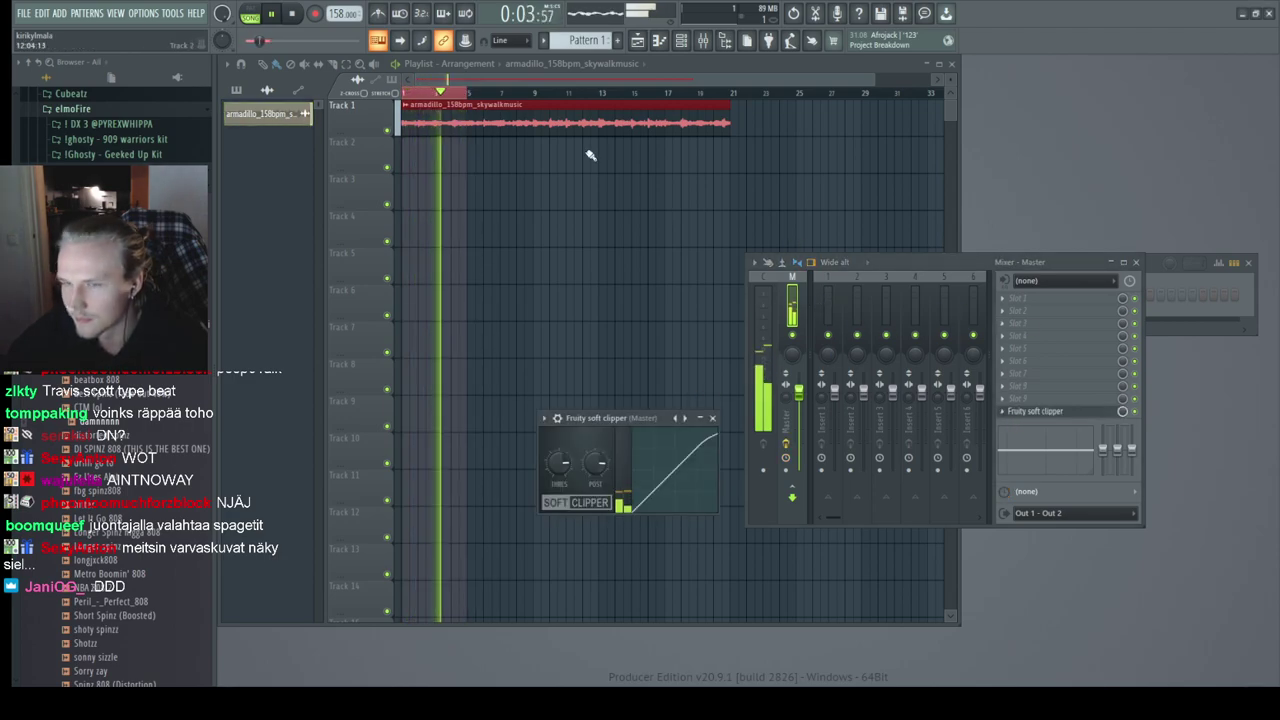
Step: Place Pattern 1 on playlist Track 2 starting at bar 1
left_click(237, 90)
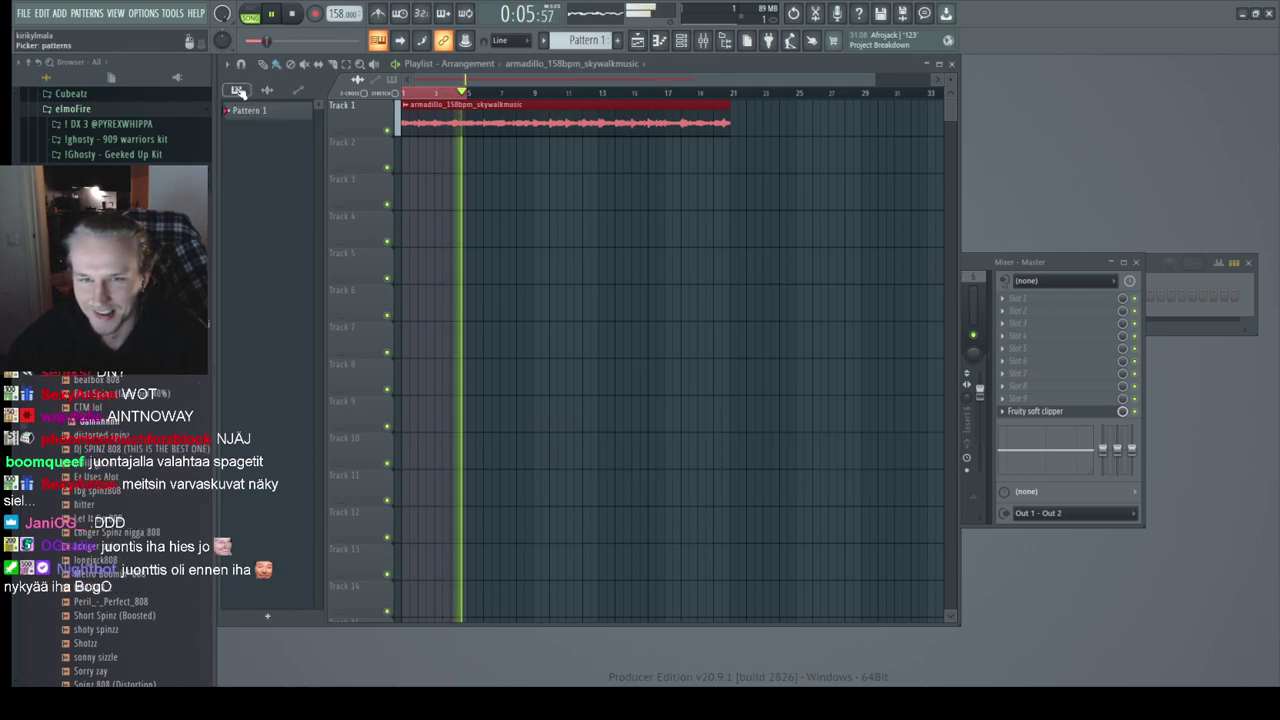
left_click_drag(264, 110, 432, 145)
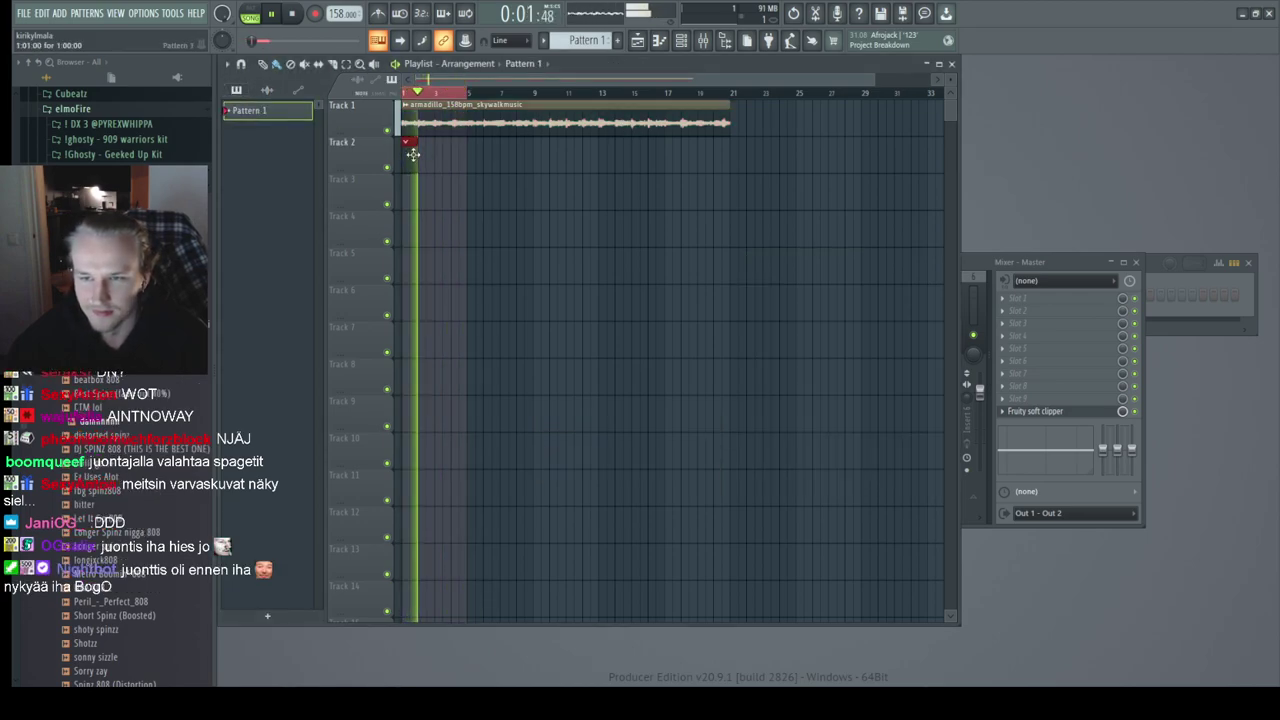
left_click(1061, 265)
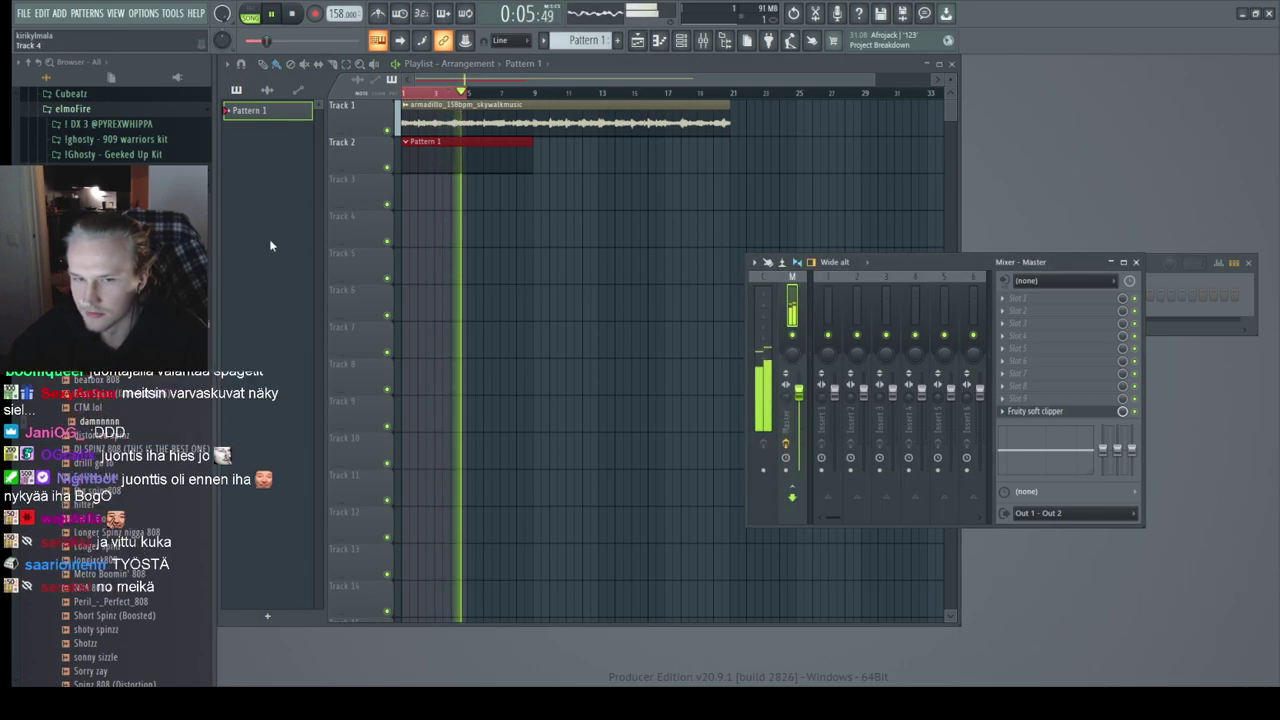
Step: Audition clap samples from the Private Stash kit and replace the 808 Clap channel's sample with thin clap
left_click(108, 280)
left_click(100, 211)
left_click(92, 516)
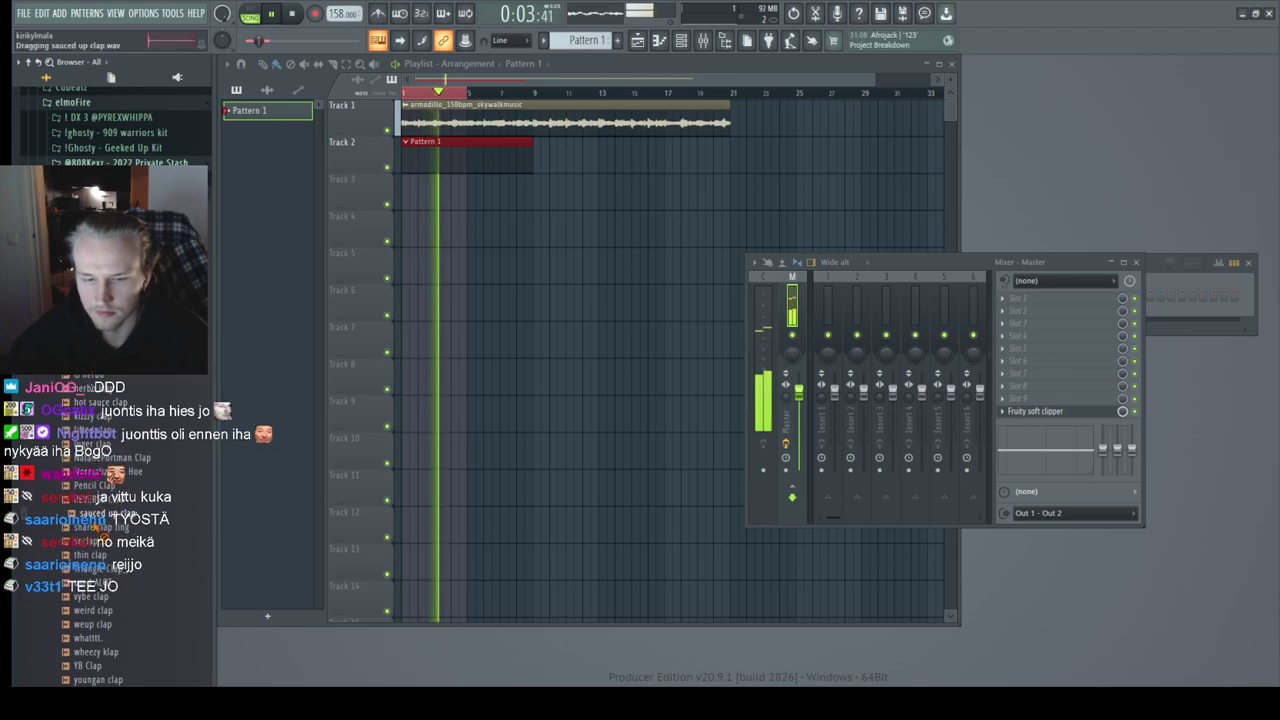
scroll(93, 516, "down", 4)
left_click(93, 460)
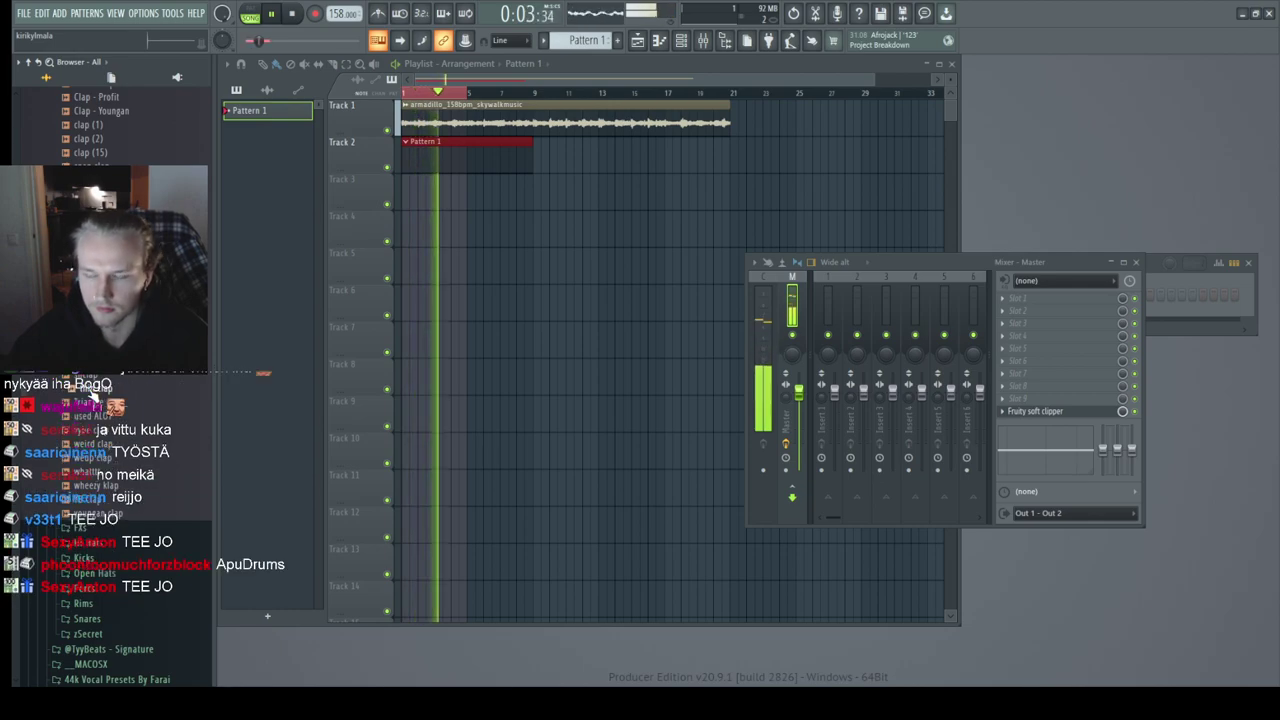
double_click(459, 149)
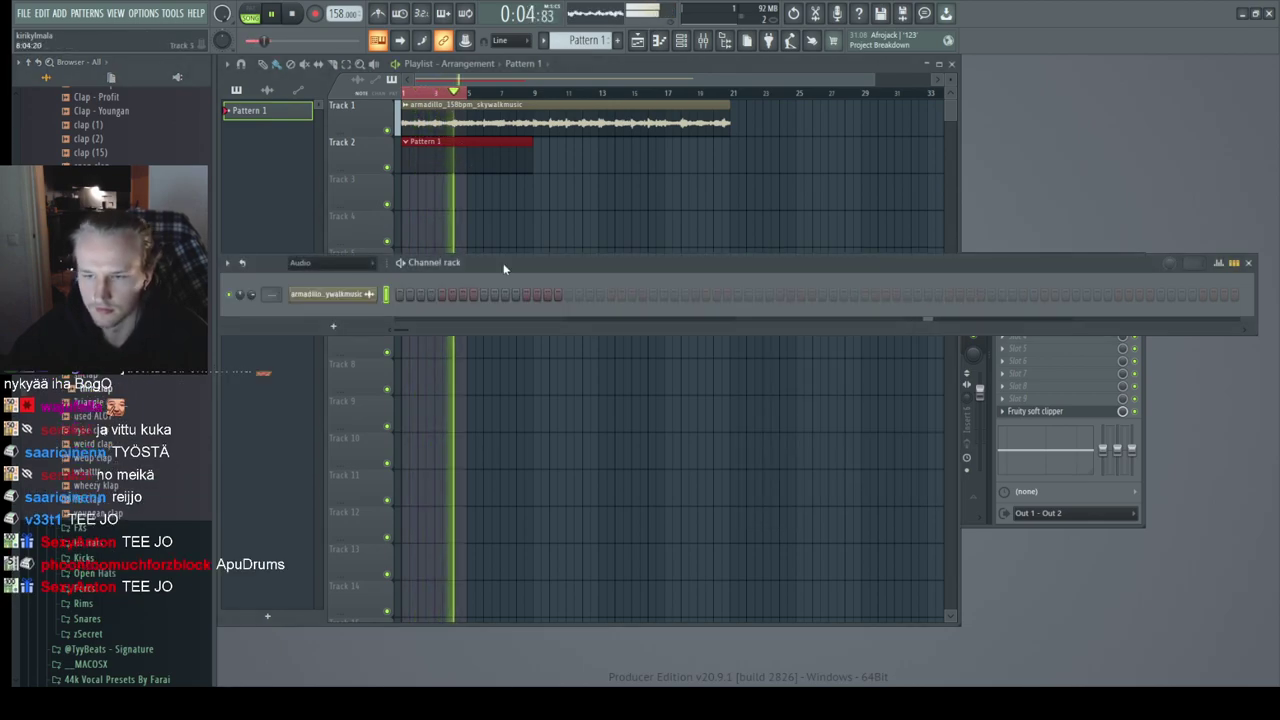
left_click(320, 282)
left_click_drag(103, 388, 184, 382)
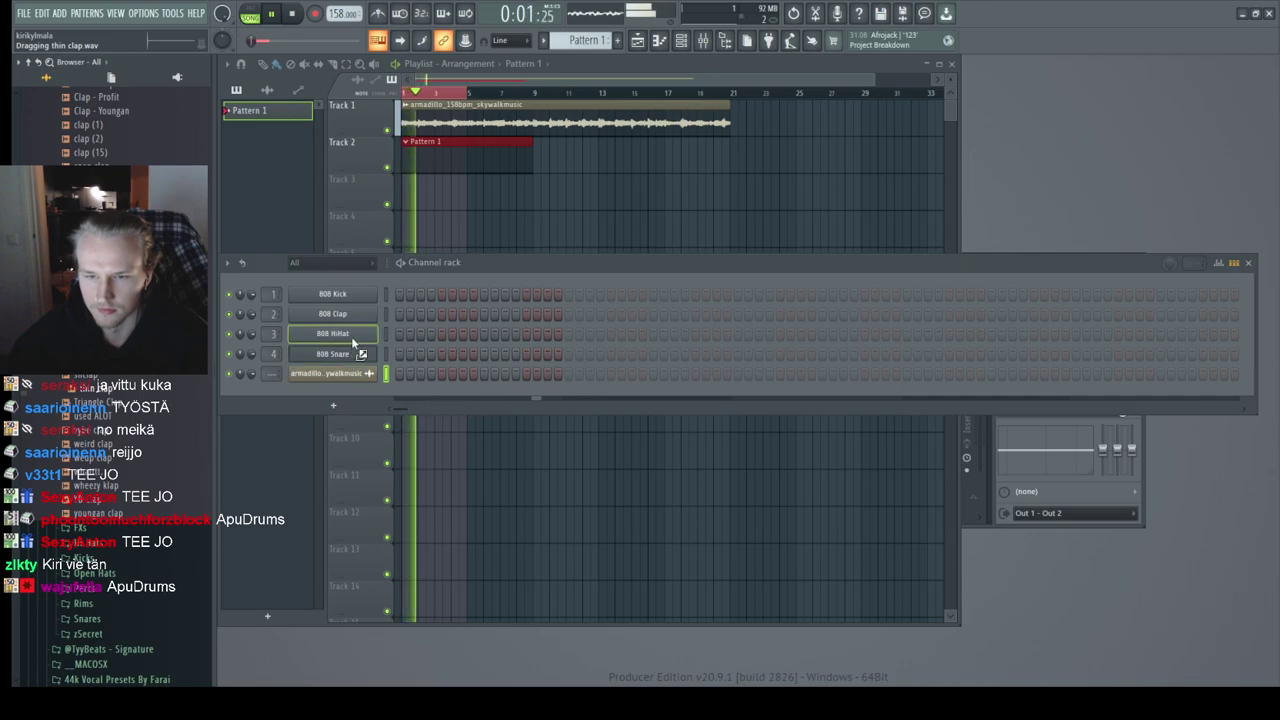
left_click_drag(356, 318, 360, 316)
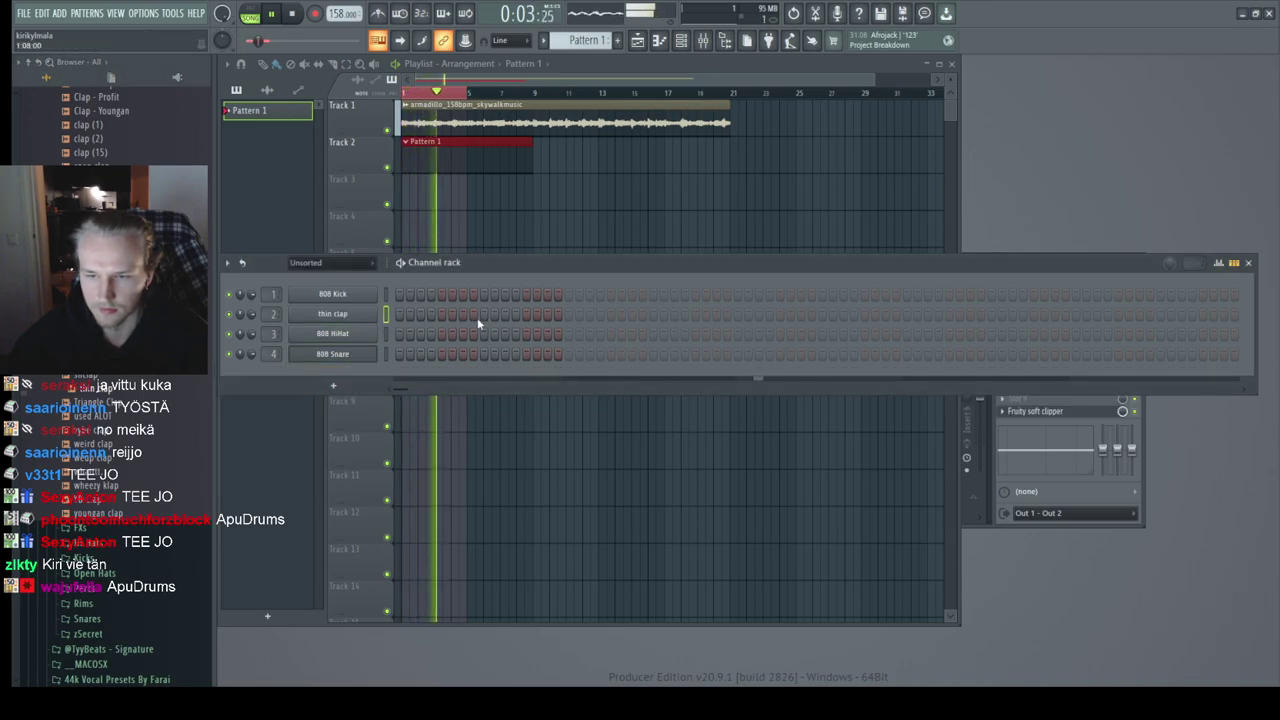
Step: Add a short C5 note on beat 3 of bar 1 in the thin clap channel's piano roll
key("F7")
scroll(611, 366, "down", 2)
scroll(620, 380, "up", 4)
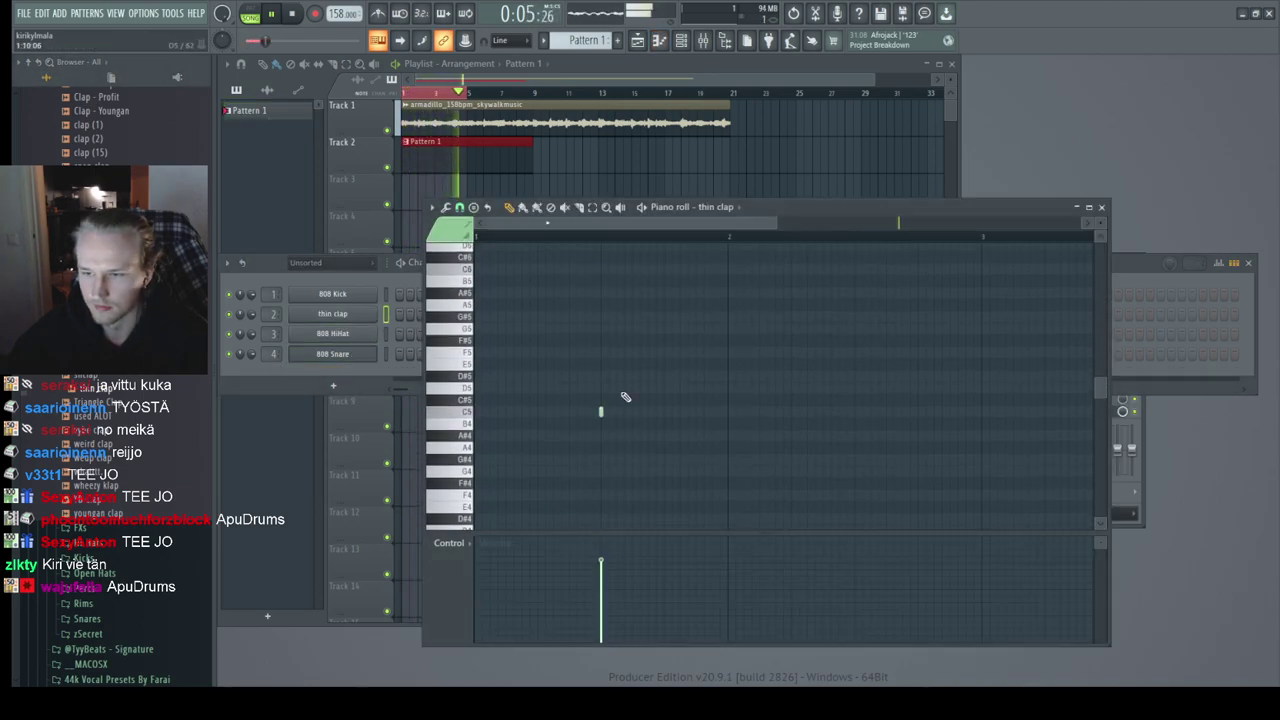
scroll(620, 320, "down", 2)
Step: Select bar 1 of the thin clap piano roll and duplicate its note through bar 8
left_click_drag(603, 238, 476, 238)
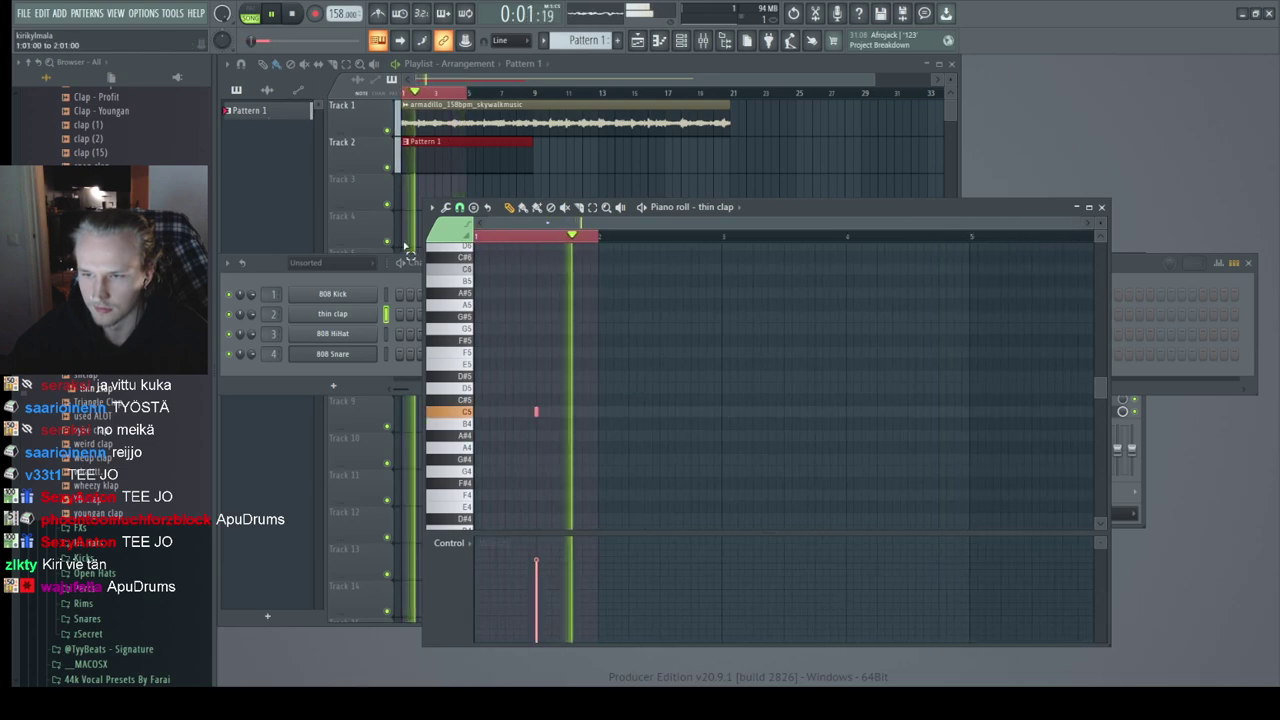
key("ctrl+b")
key("ctrl+b")
key("ctrl+b")
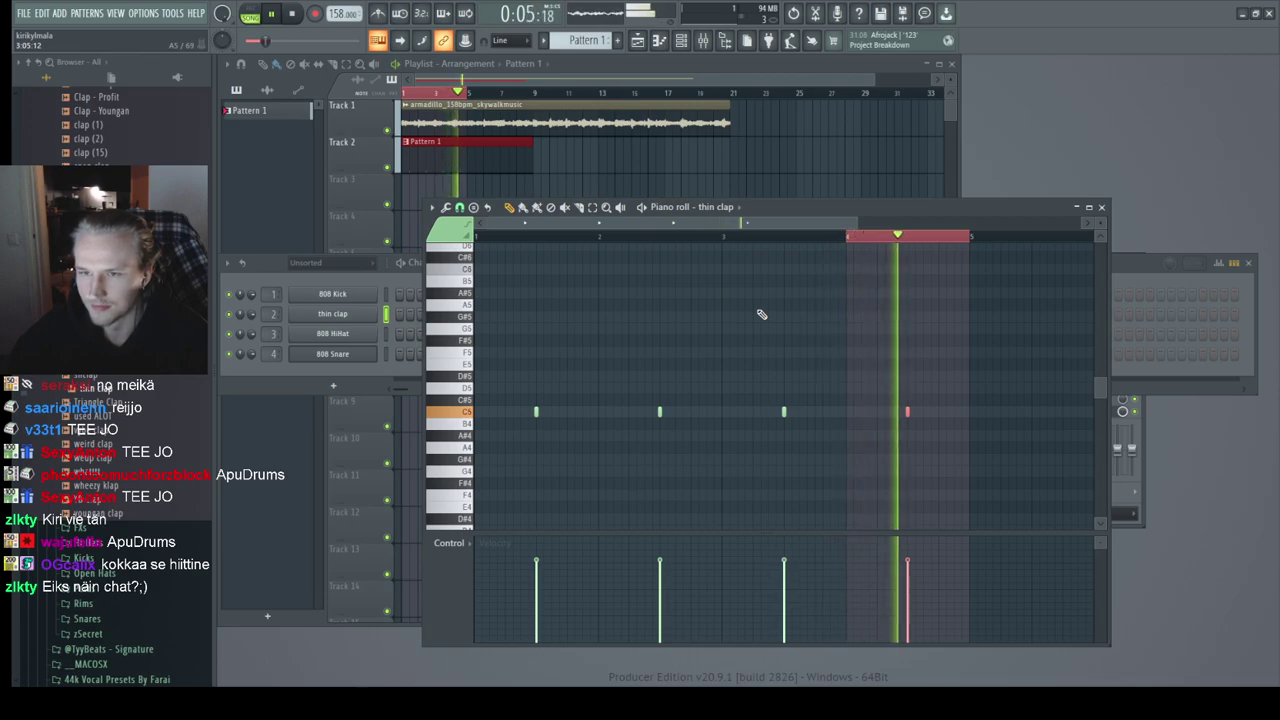
key("ctrl+b")
key("ctrl+b")
key("ctrl+b")
key("ctrl+b")
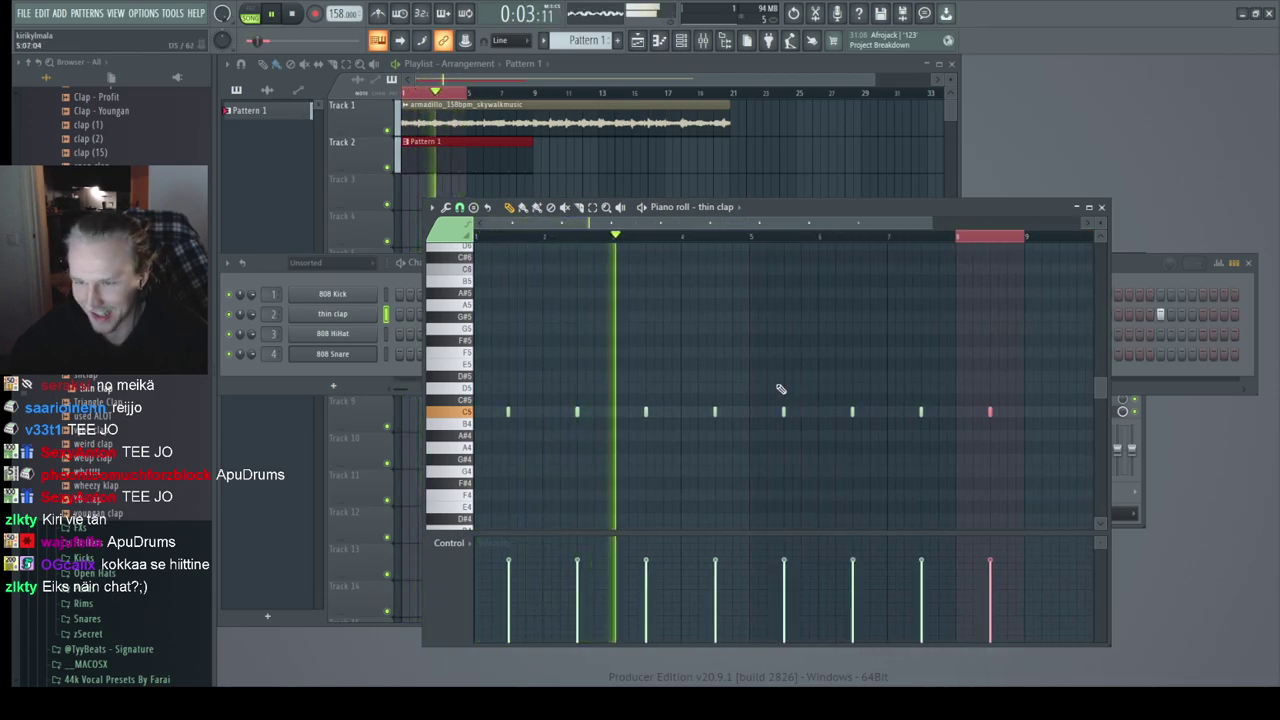
Step: Add an extra C5 clap note near the start of bar 4, ahead of that bar's existing hit
left_click(690, 413)
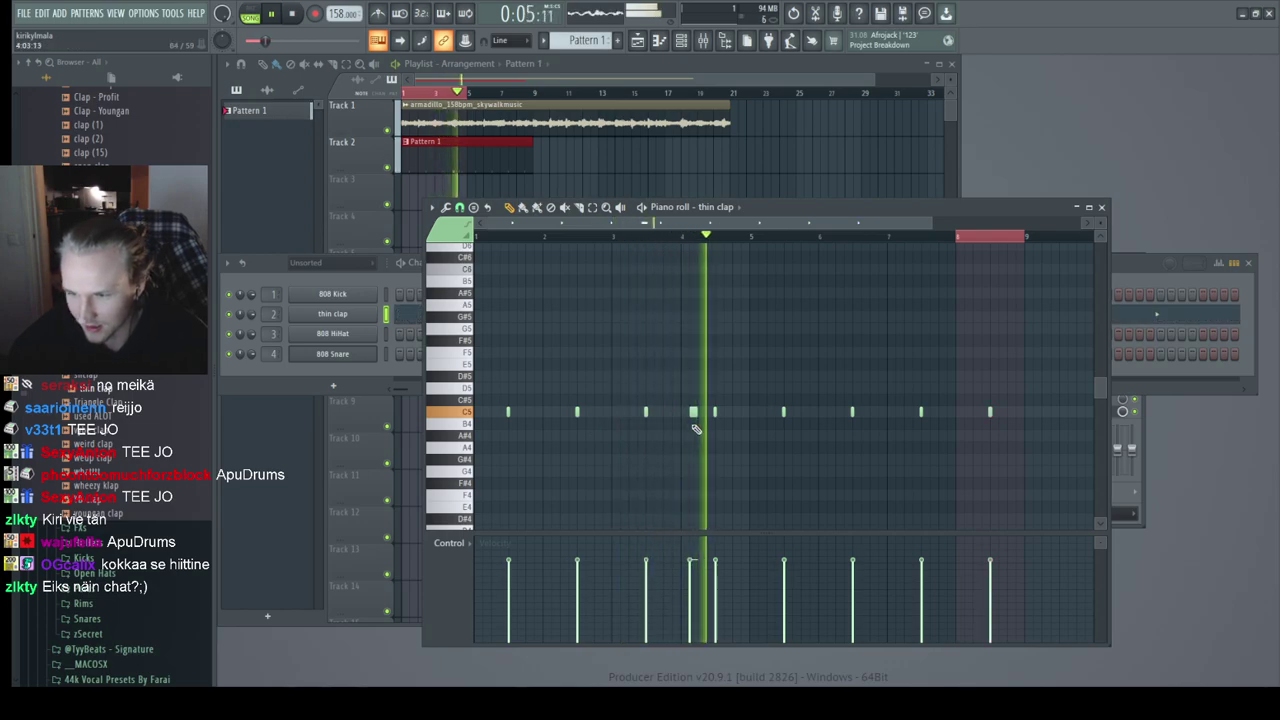
scroll(697, 420, "up", 3)
scroll(676, 444, "down", 4)
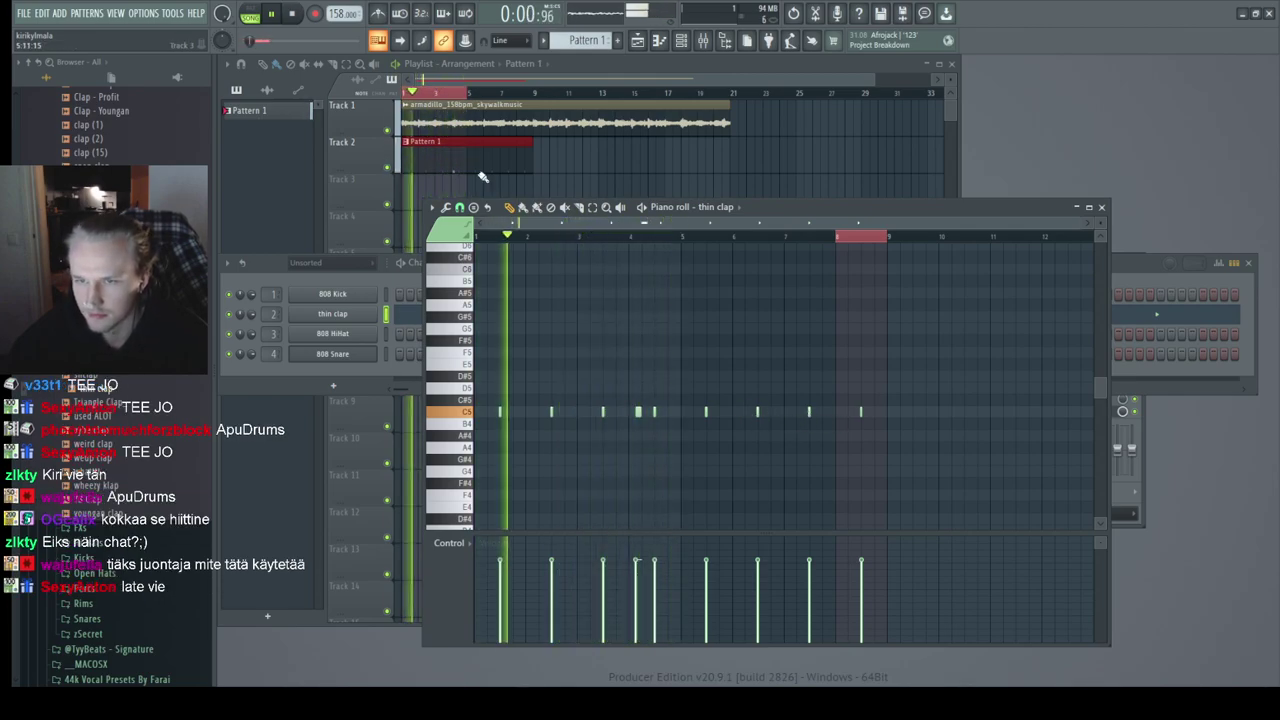
Step: Play the arrangement from the start and check how the claps on Track 2 sit against the armadillo sample
left_click(425, 94)
scroll(425, 94, "up", 5)
scroll(433, 79, "up", 2)
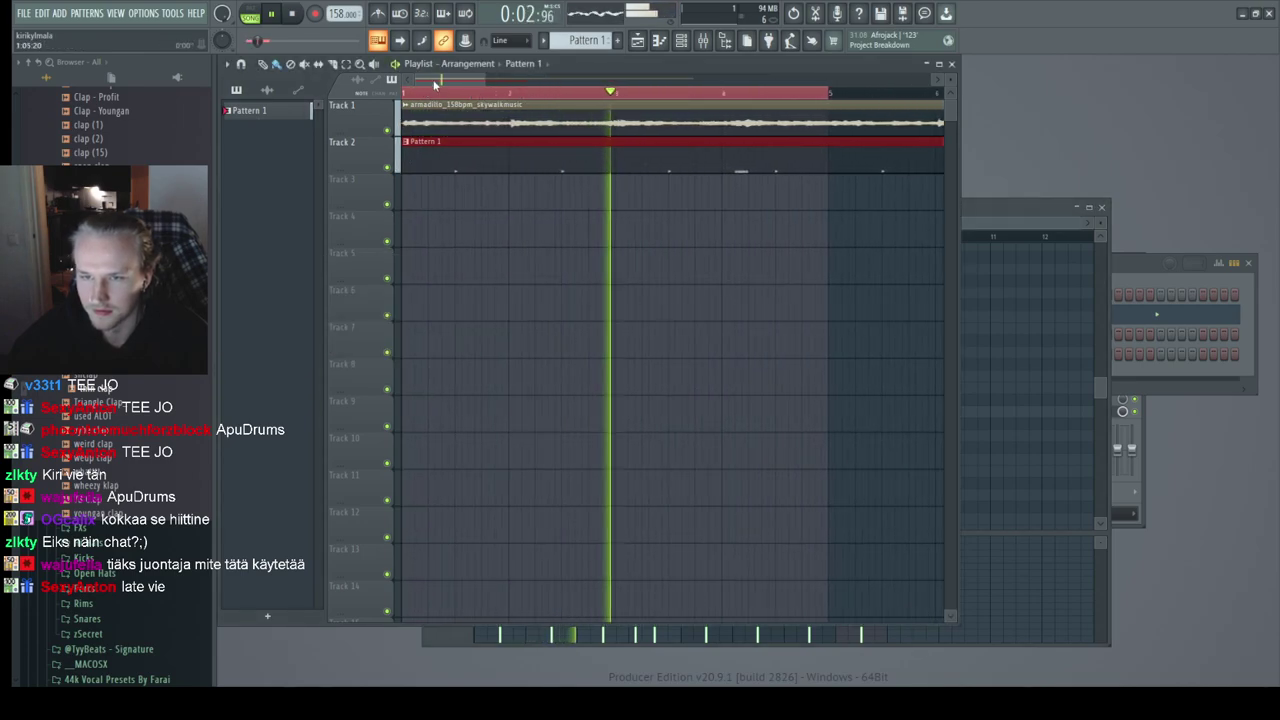
left_click(432, 118)
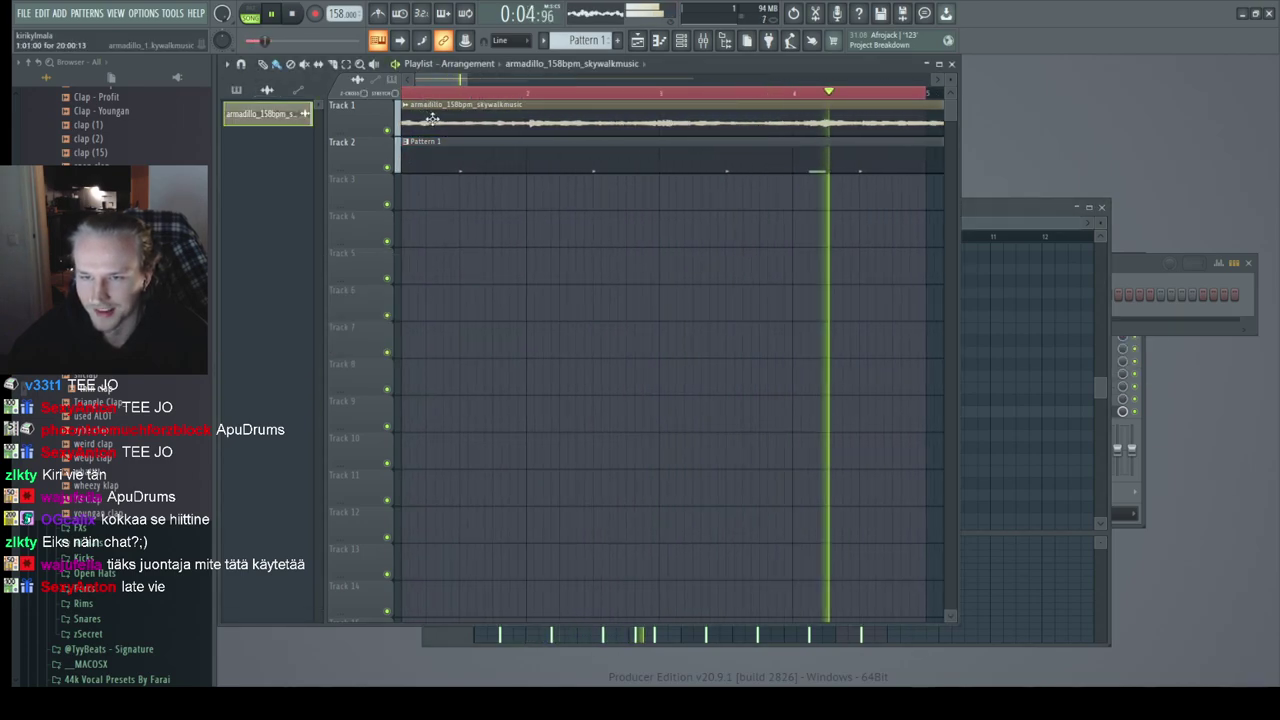
key("space")
scroll(440, 100, "up", 1)
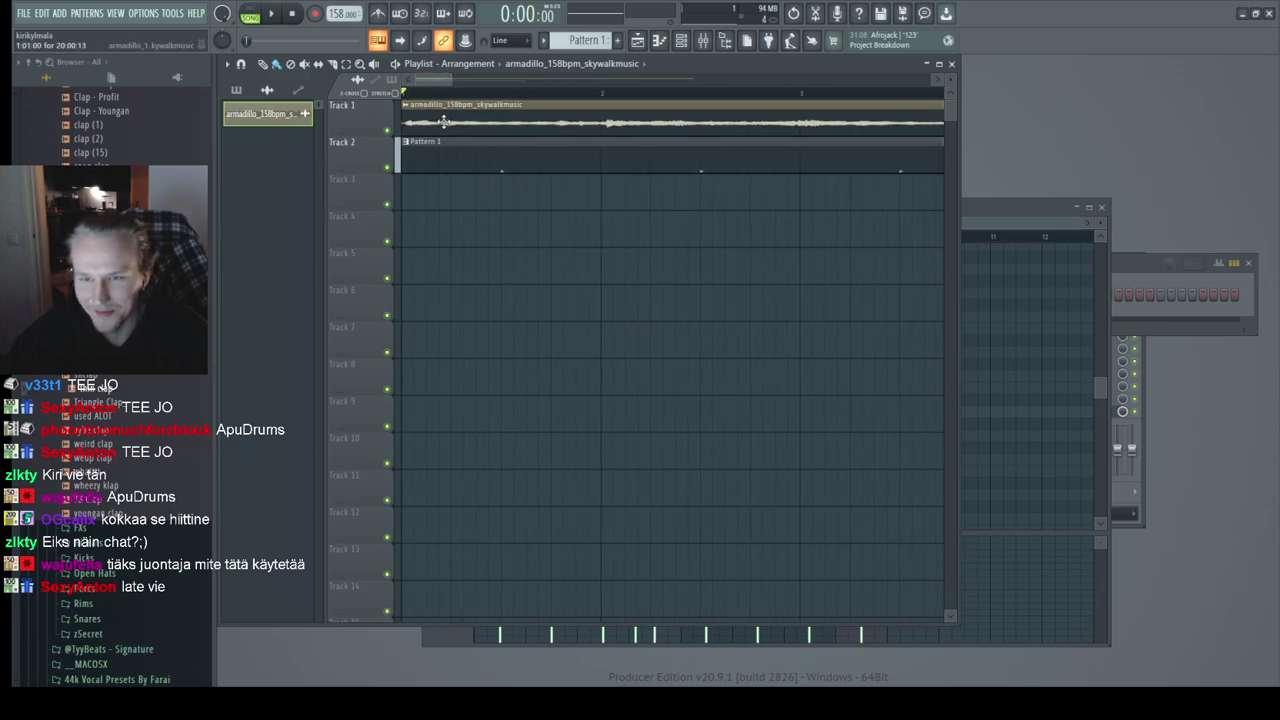
scroll(444, 121, "down", 1)
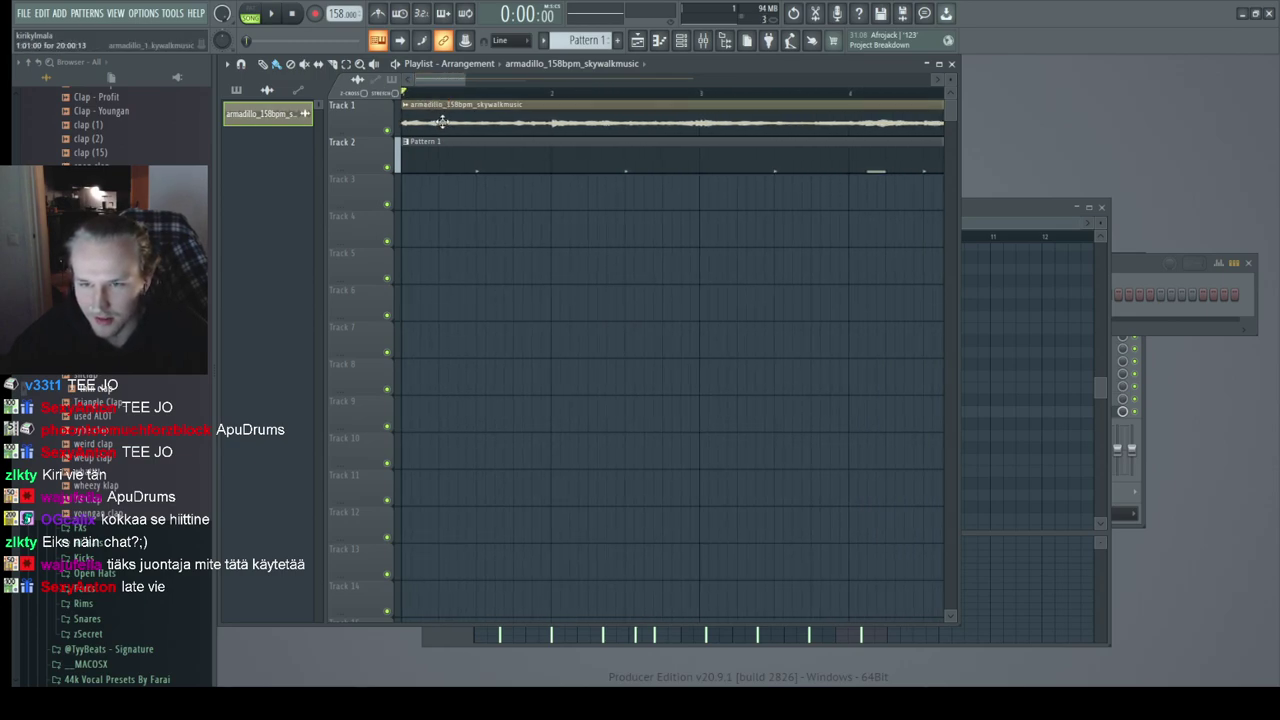
key("space")
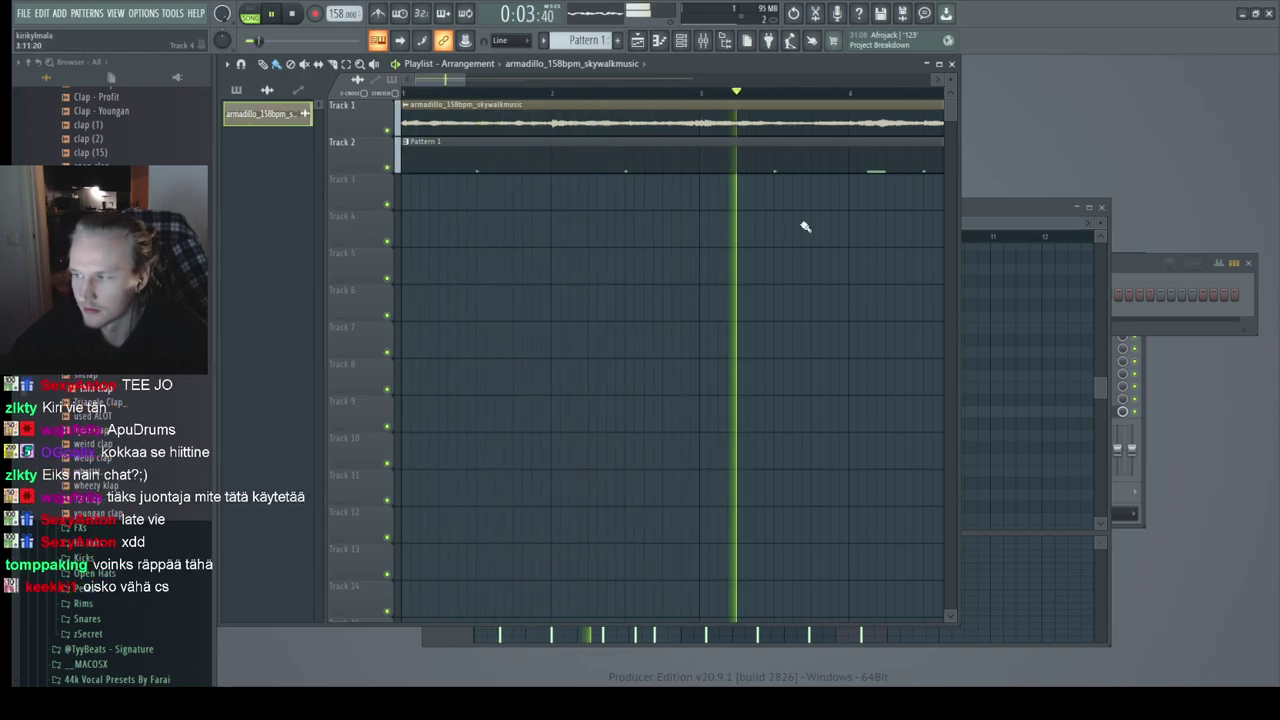
scroll(836, 239, "down", 1)
scroll(836, 239, "down", 1)
scroll(700, 170, "down", 1)
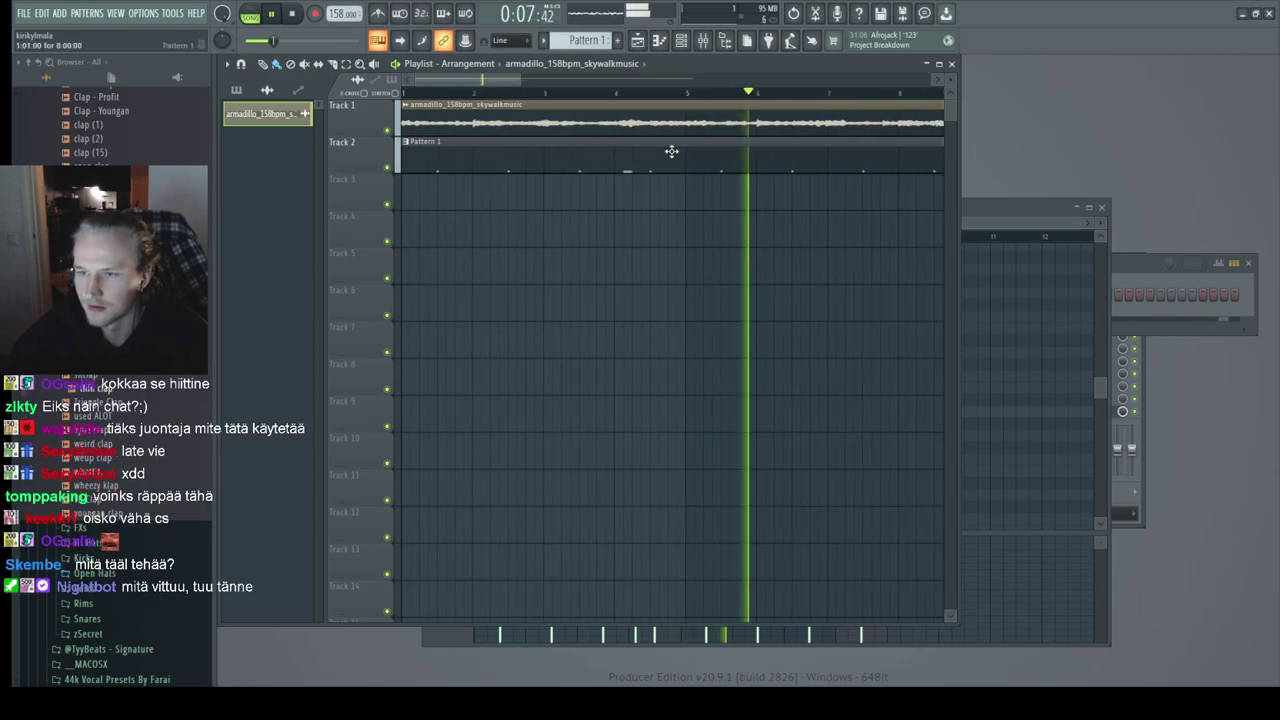
Step: Add a C5 clap note at step 3 of bar 8 in the thin clap piano roll, ahead of the existing hit, and play it back
double_click(671, 153)
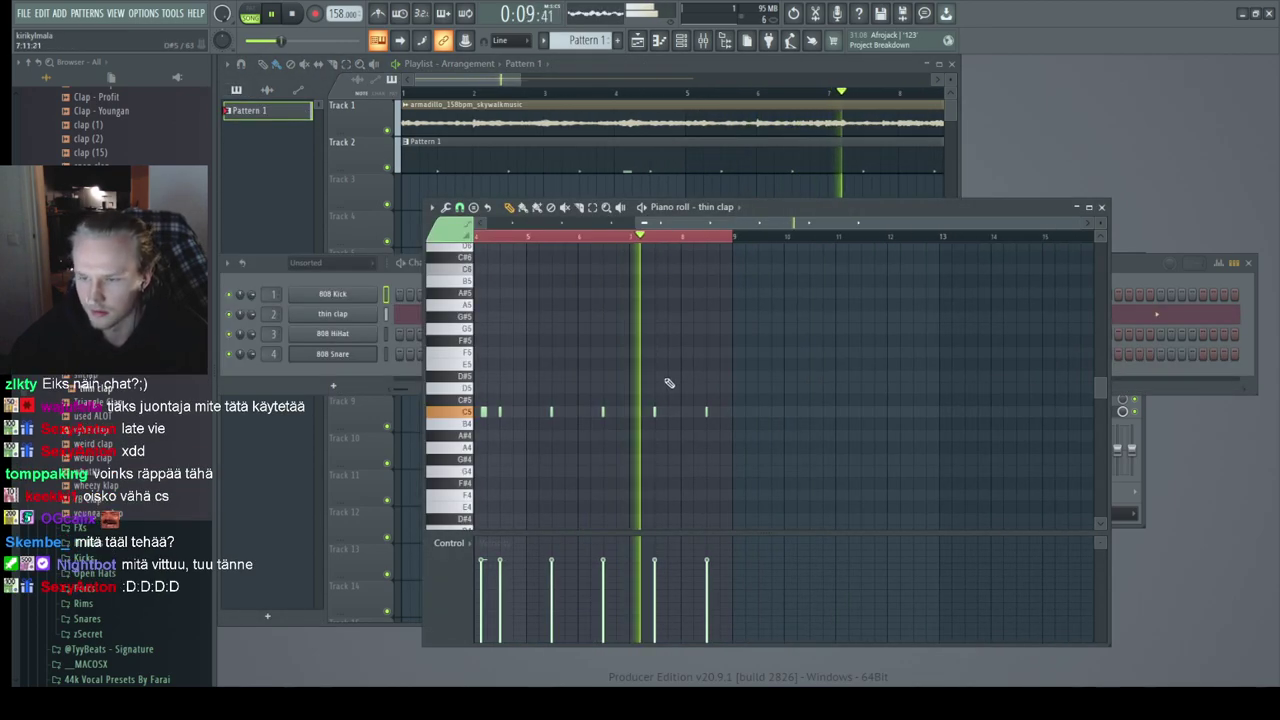
scroll(681, 430, "up", 3)
left_click(912, 411)
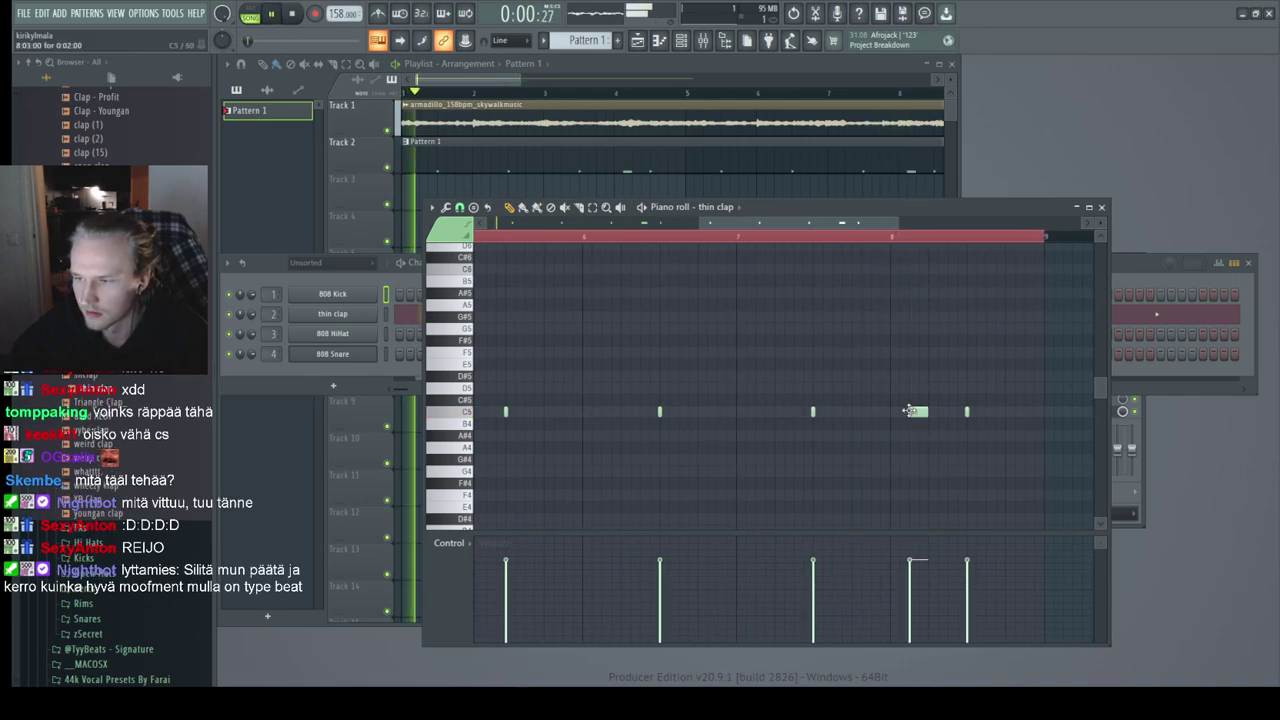
left_click(884, 236)
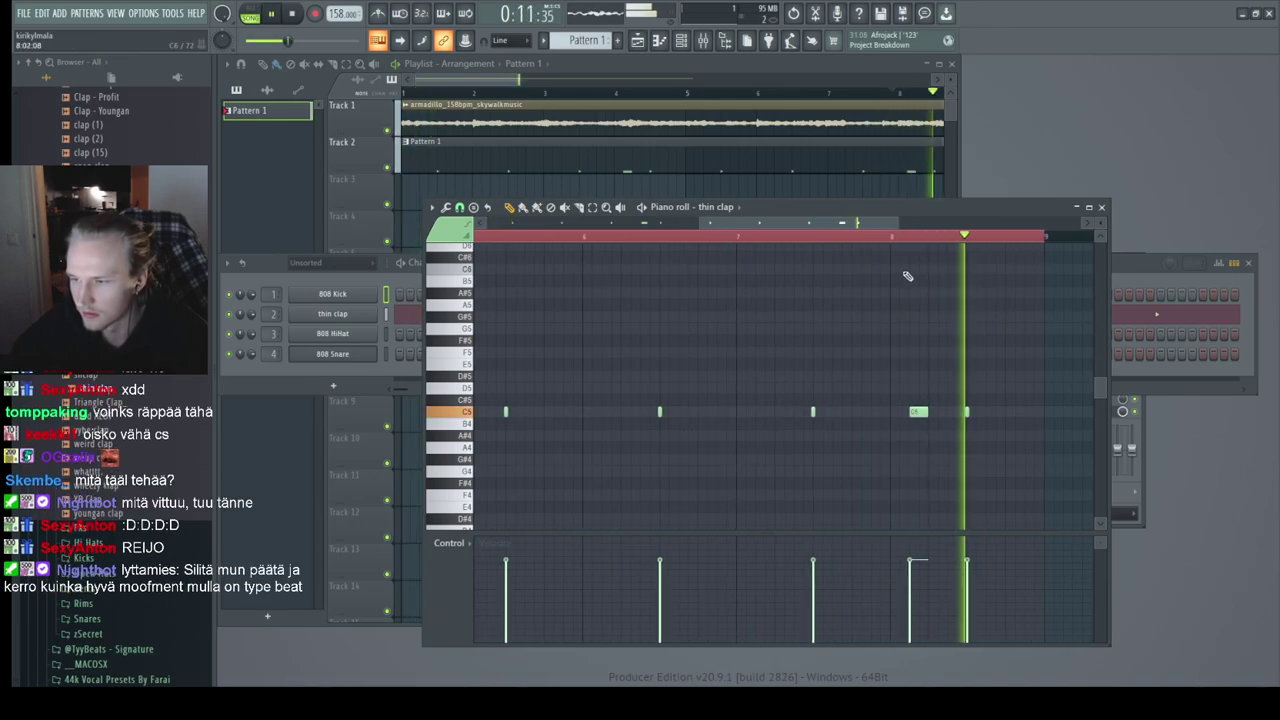
key("space")
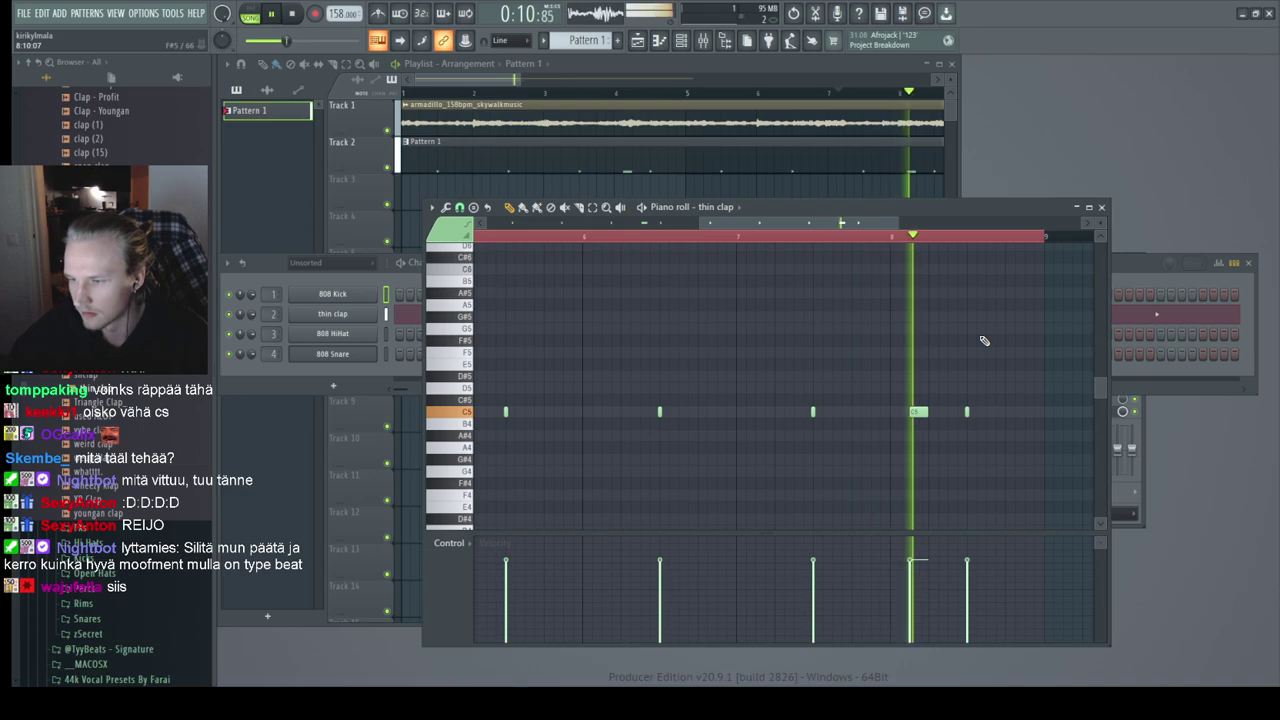
Step: Add another C5 clap note near the end of bar 8 and shift it one step later to finish at the bar line
left_click(1024, 411)
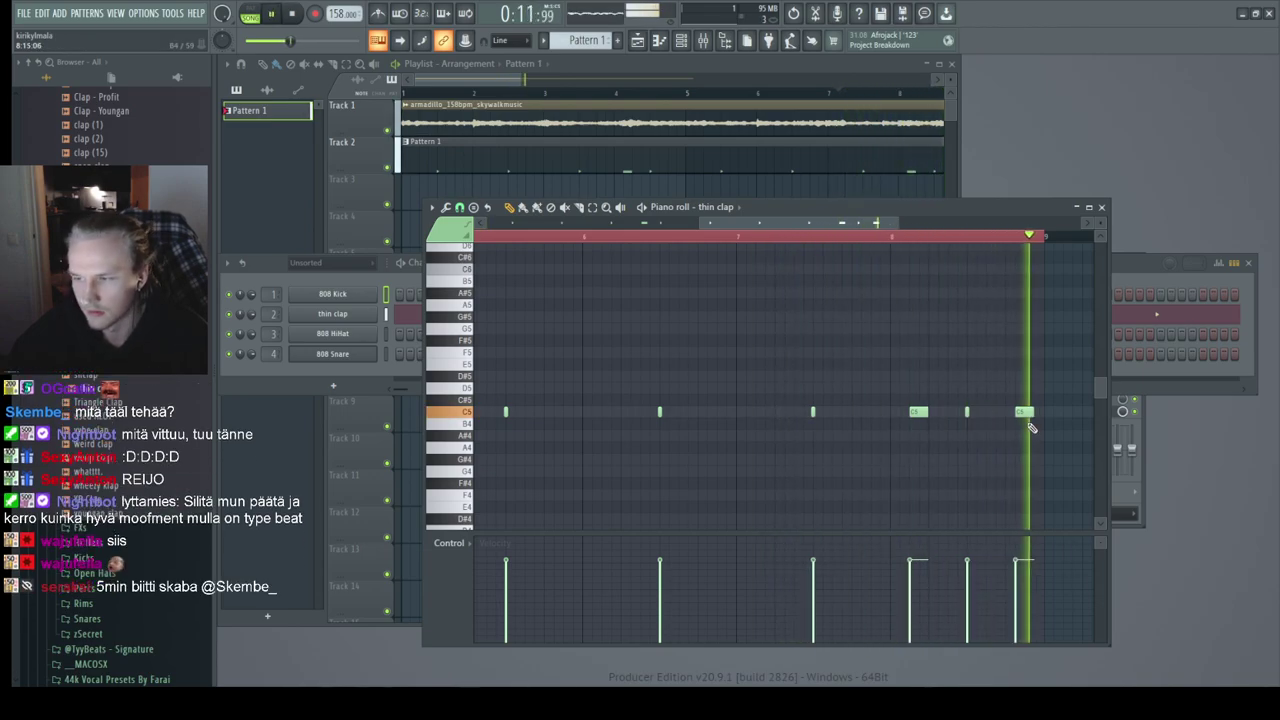
left_click_drag(1028, 412, 1034, 412)
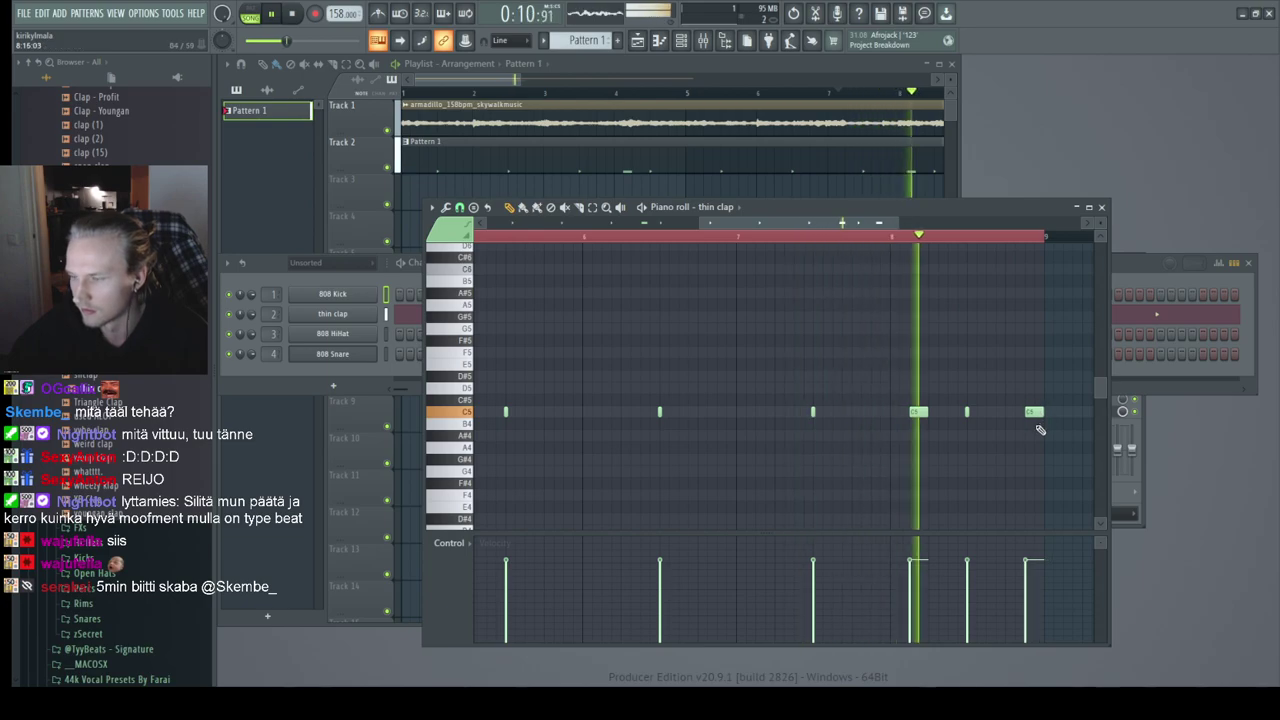
scroll(748, 400, "down", 4)
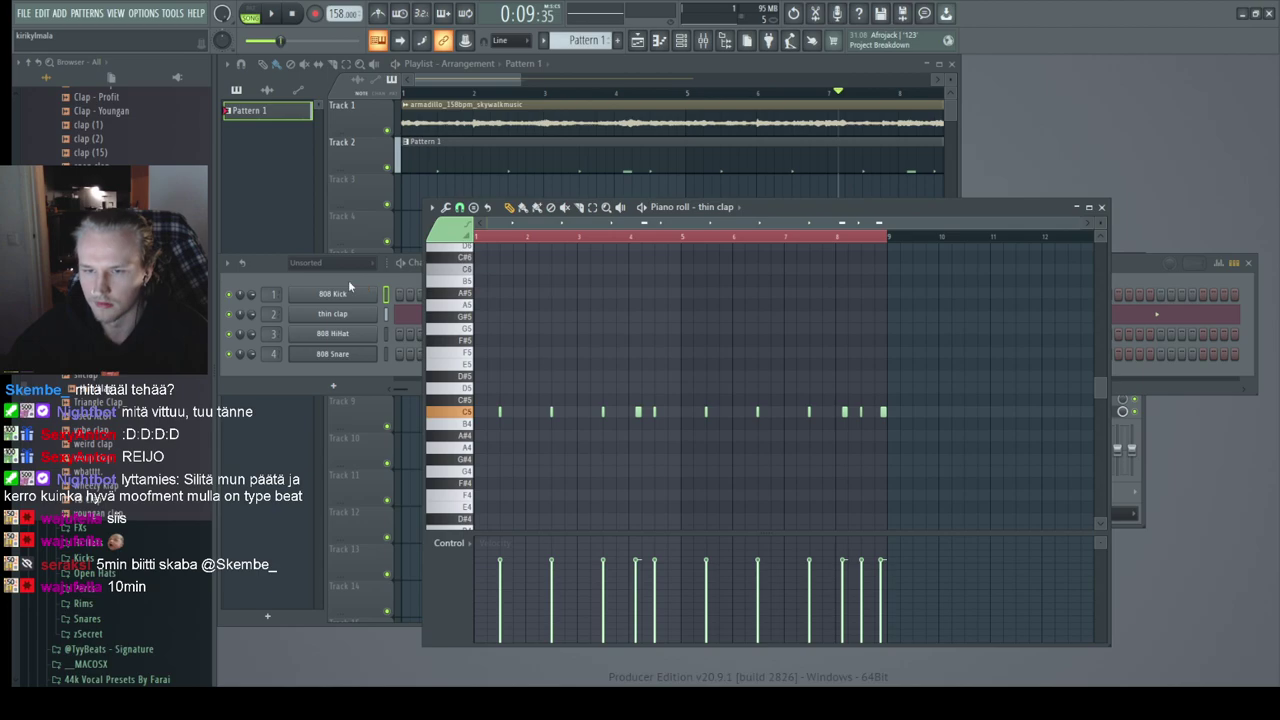
Step: Audition hi-hats from the Private Stash kit and replace the 808 HiHat channel's sample with Barri HiHat
left_click(350, 281)
scroll(332, 265, "down", 1)
scroll(120, 280, "up", 5)
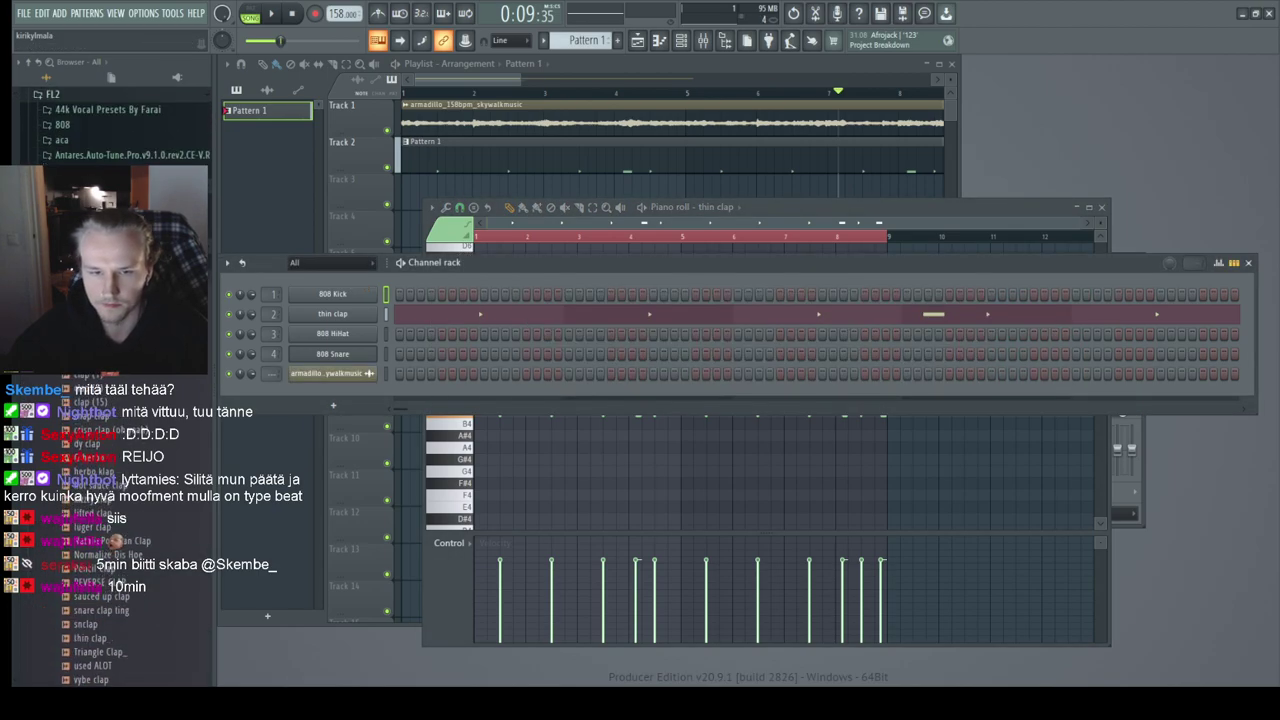
left_click(90, 277)
left_click(90, 322)
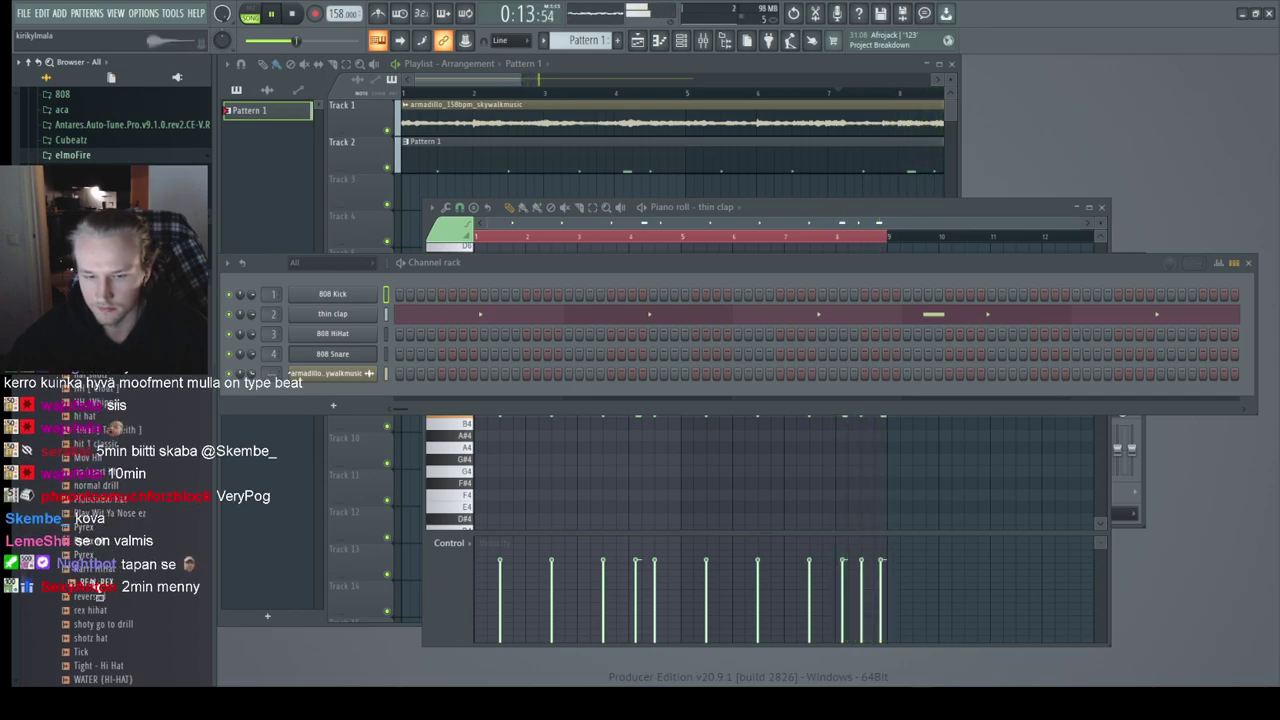
left_click_drag(340, 342, 340, 342)
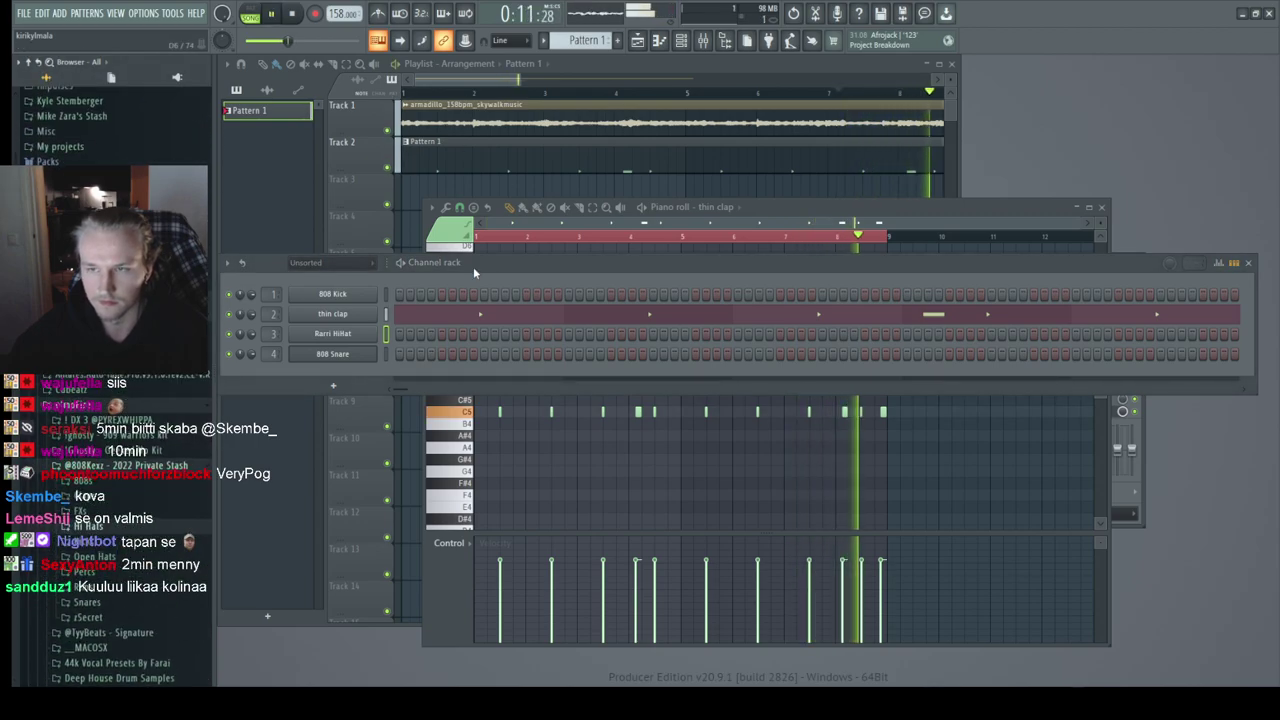
Step: Duplicate the Pattern 1 clip on Track 2 so that it also covers bars 9 to 16
scroll(560, 157, "down", 3)
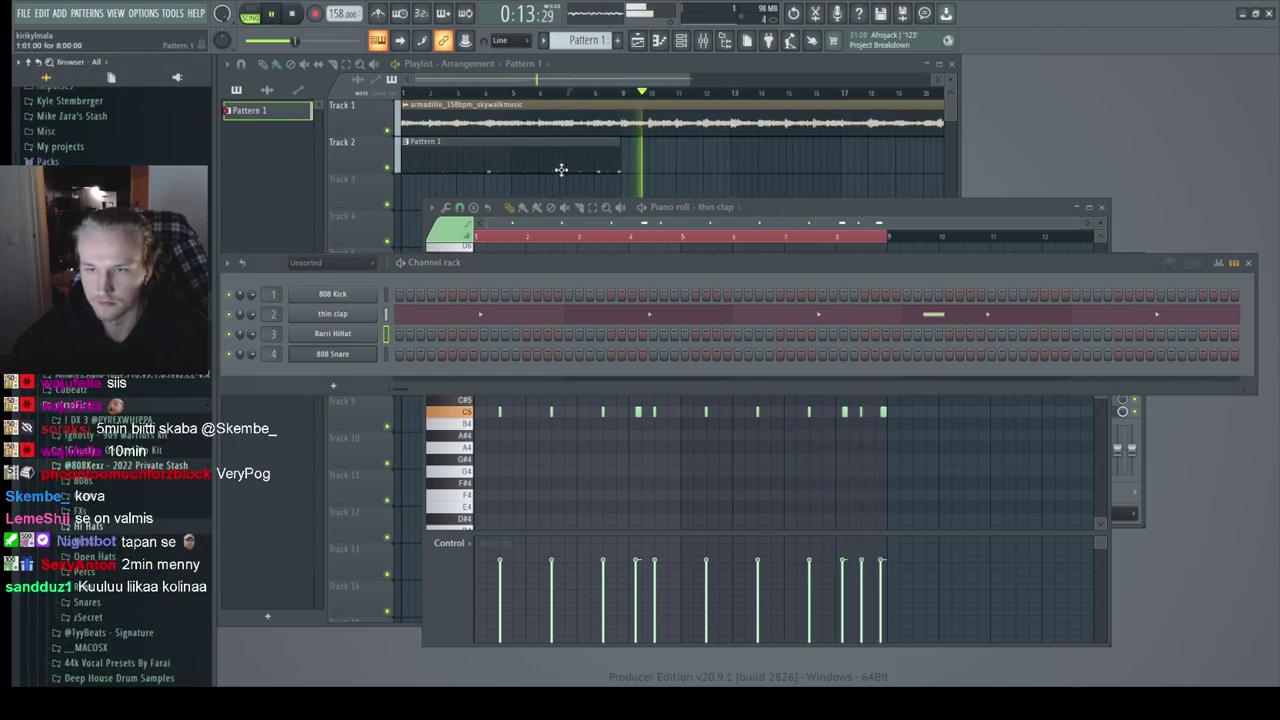
left_click(562, 170, "ctrl")
key("ctrl+b")
scroll(608, 194, "down", 3)
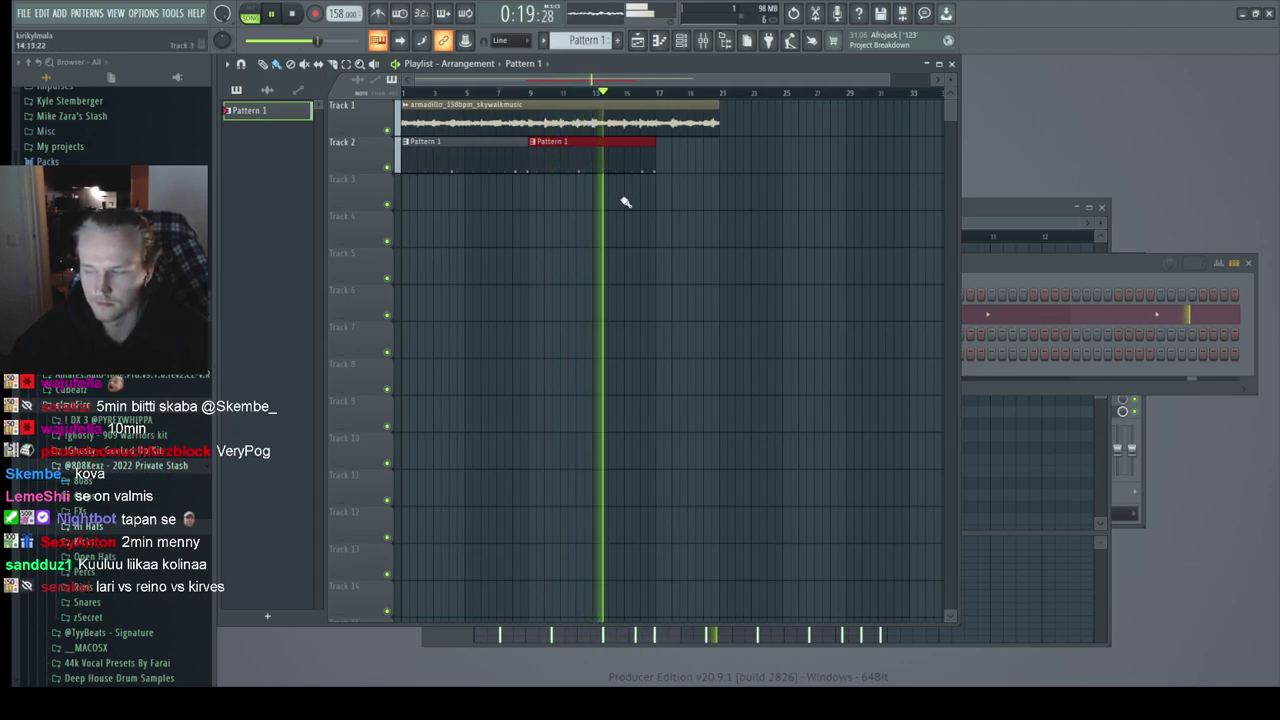
Step: Load Auto-Key into the master's first effect slot, place its window over the playlist and restart playback from bar 1
left_click(971, 265)
left_click(466, 122)
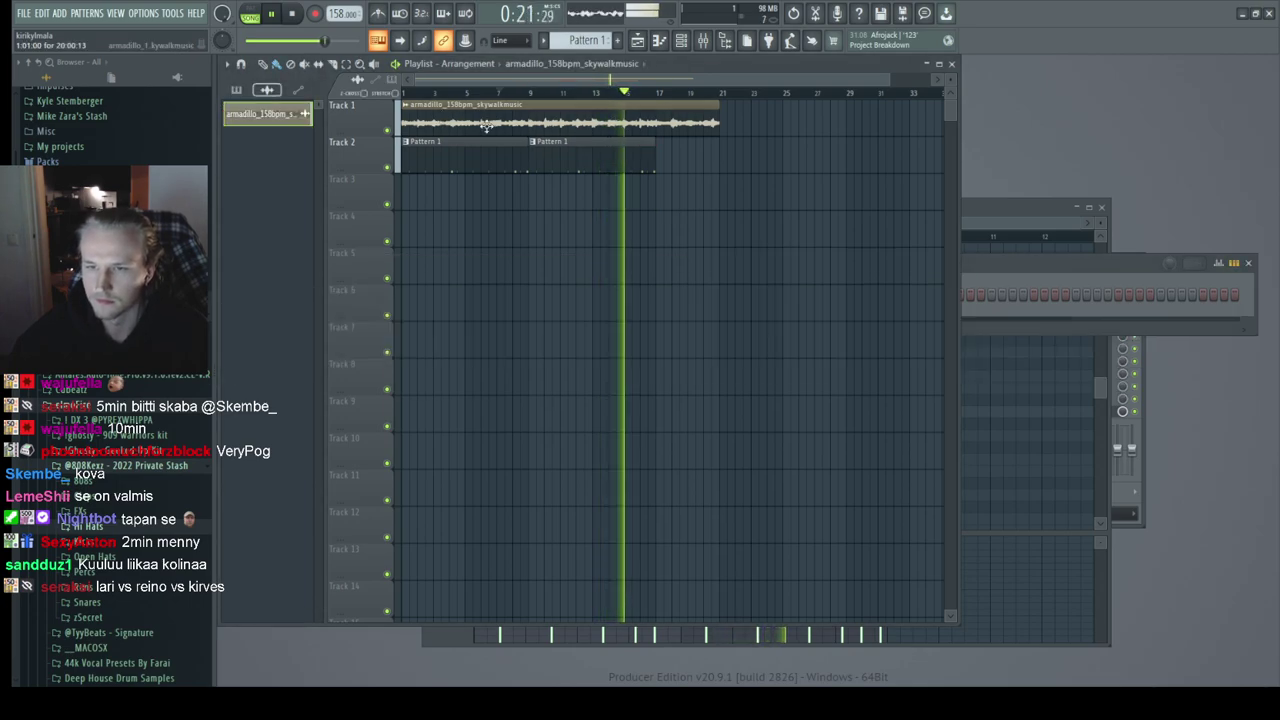
key("F9")
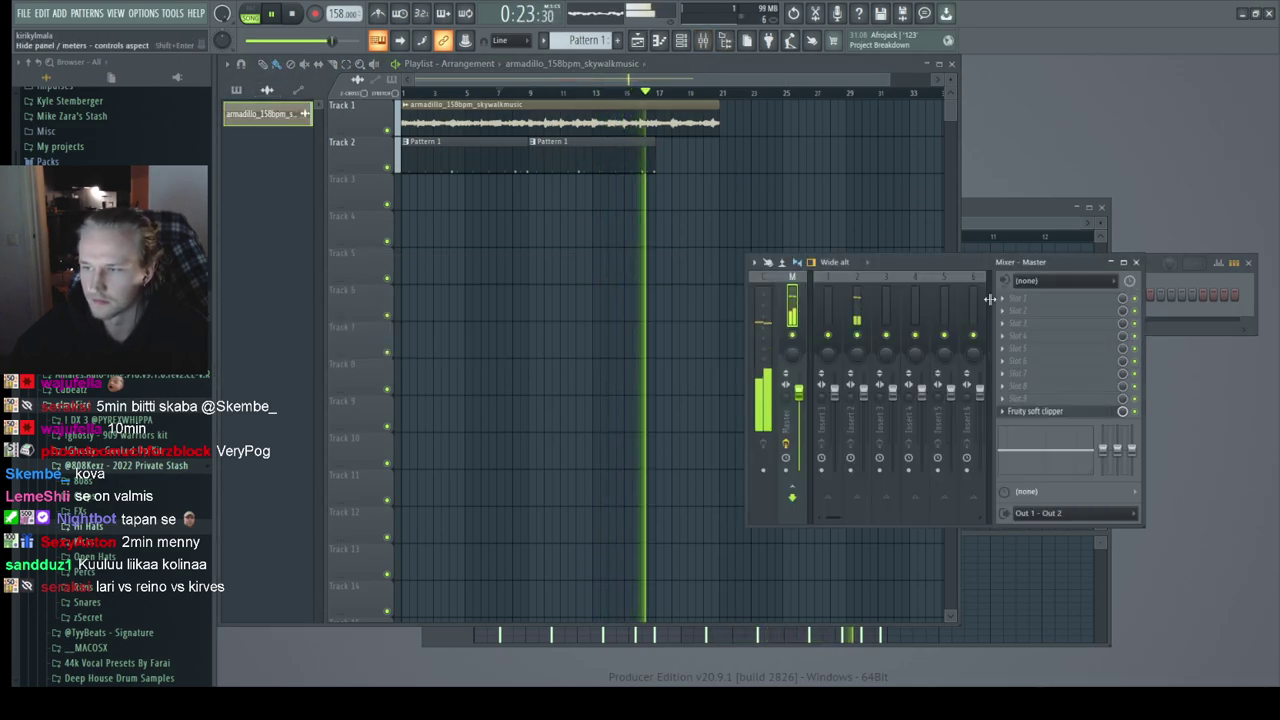
left_click(1003, 298)
left_click(634, 303)
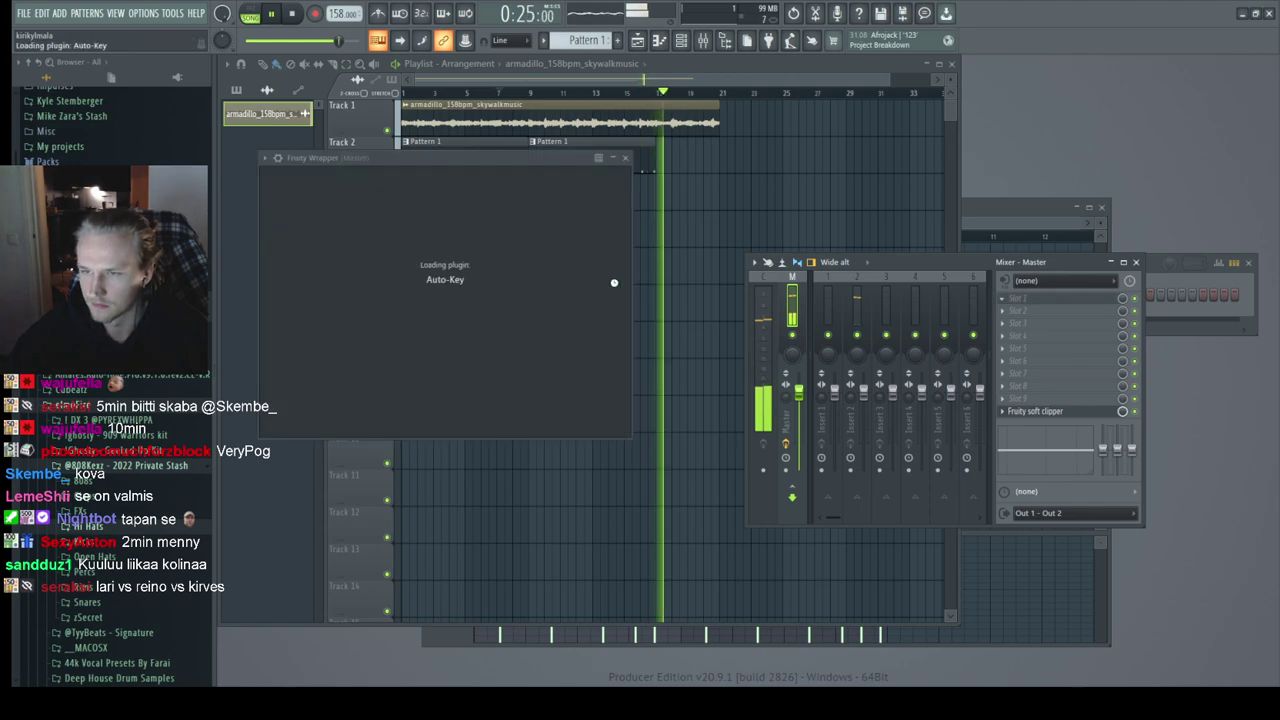
left_click_drag(475, 155, 489, 192)
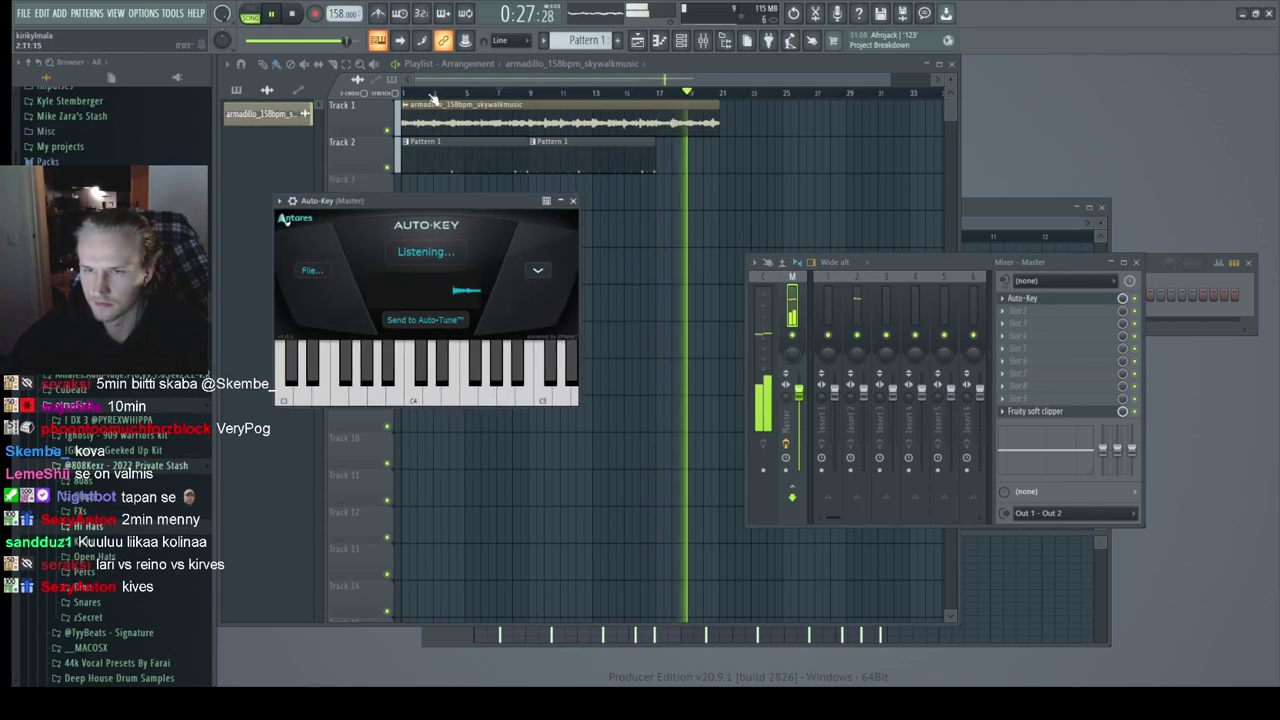
left_click(404, 93)
Step: Open the armadillo sample's channel settings, try Normalize, and adjust its time-stretching pitch in Auto mode
double_click(457, 148)
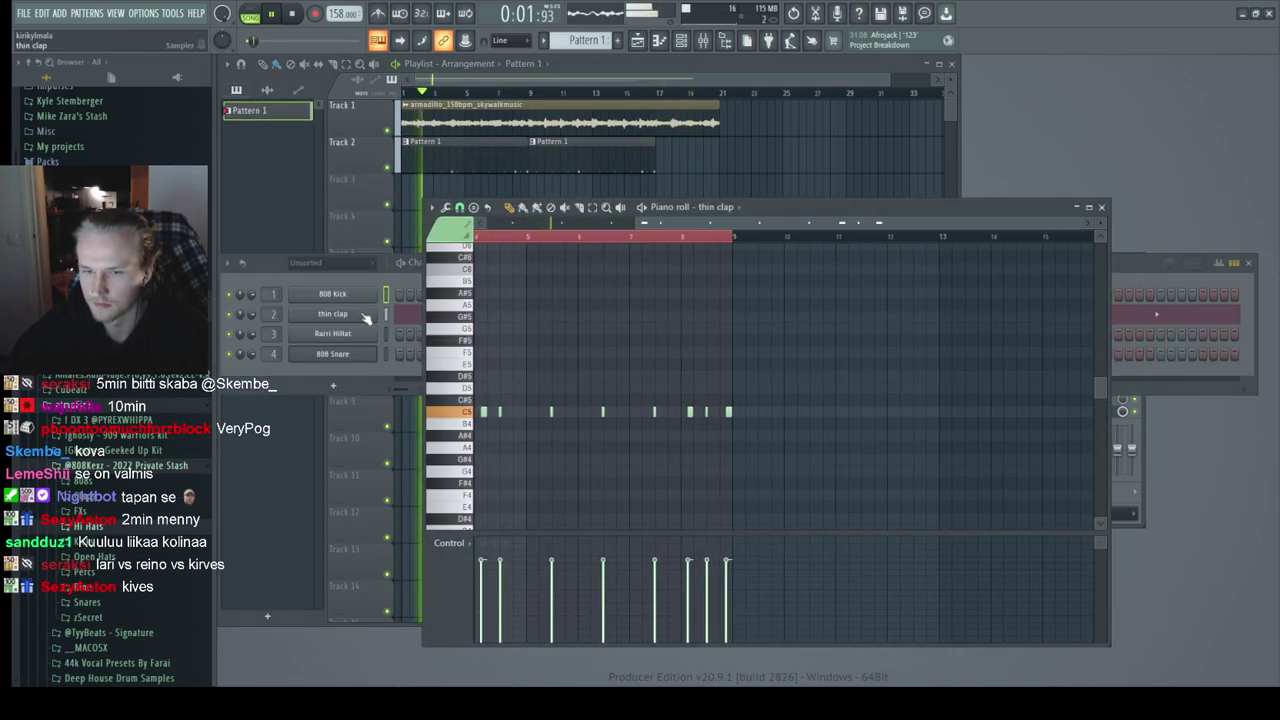
left_click(355, 277)
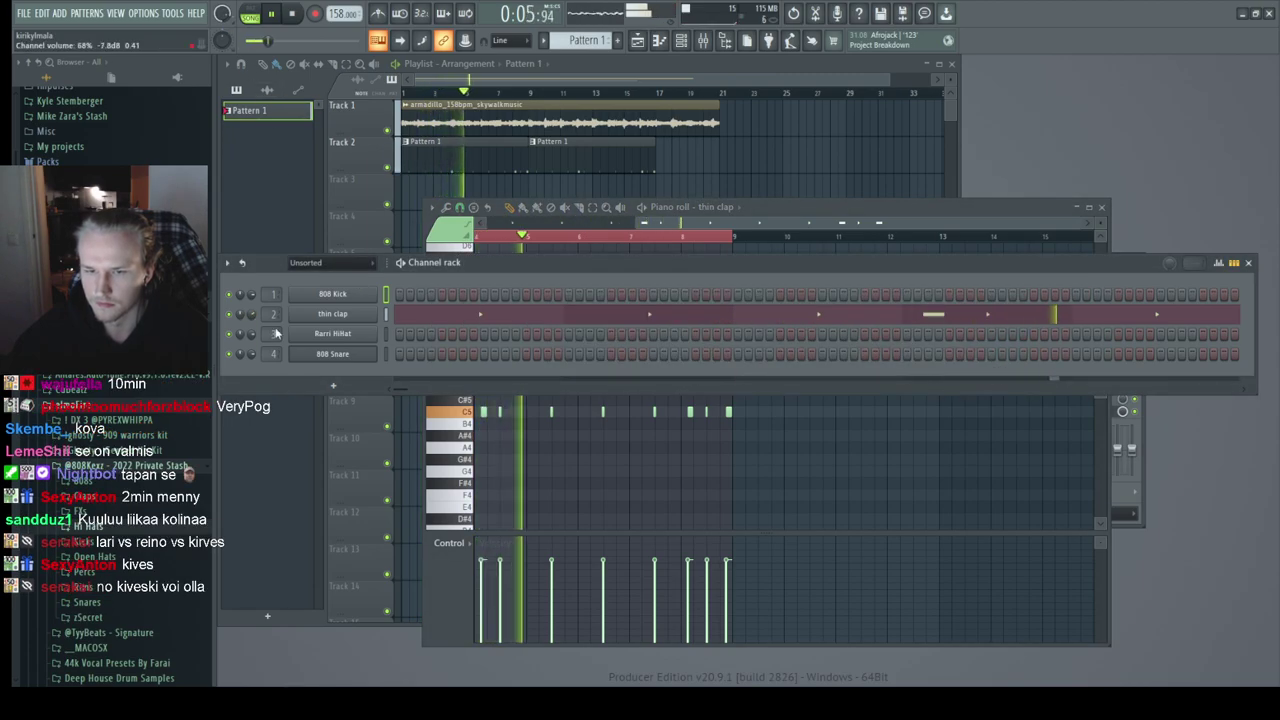
double_click(523, 120)
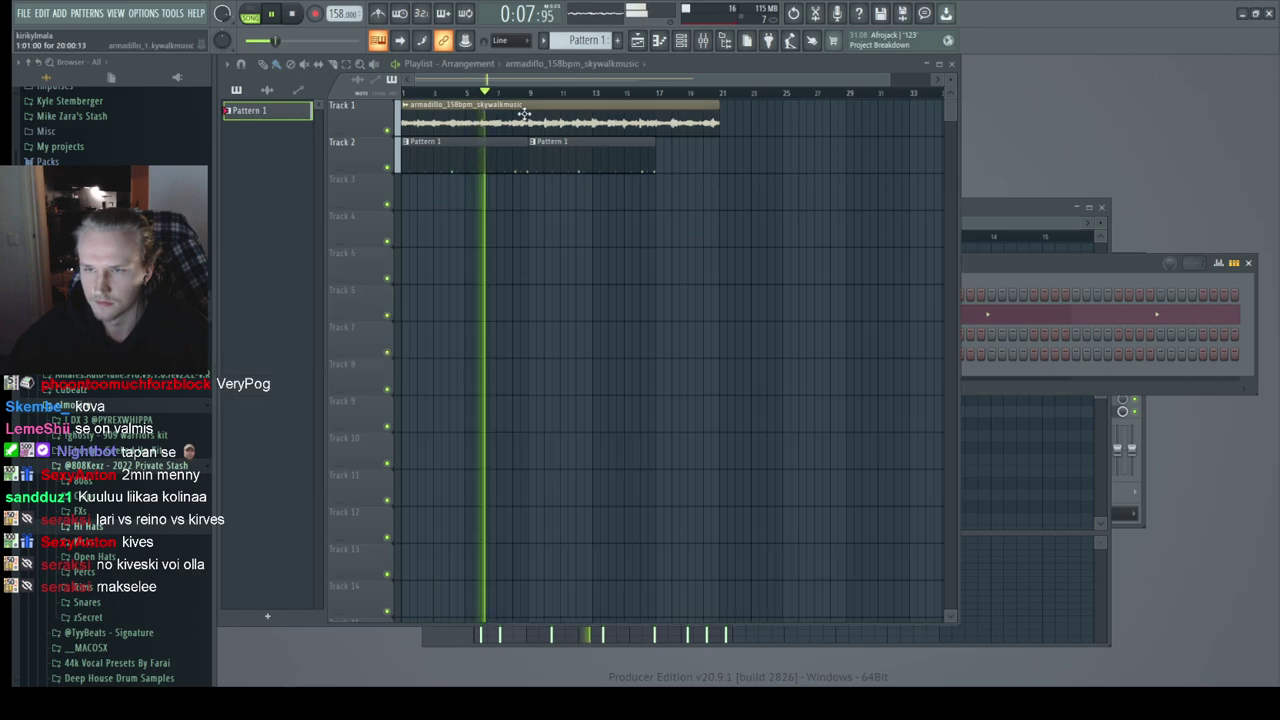
left_click(517, 348)
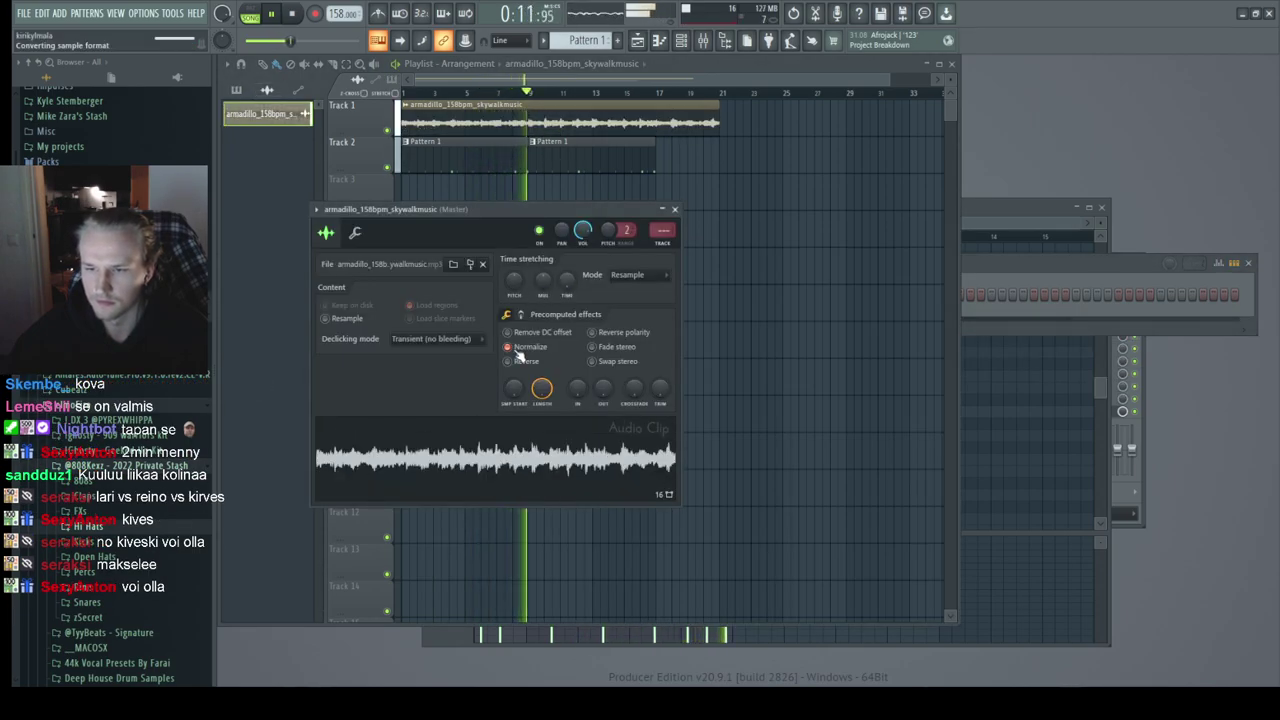
left_click_drag(580, 237, 580, 230)
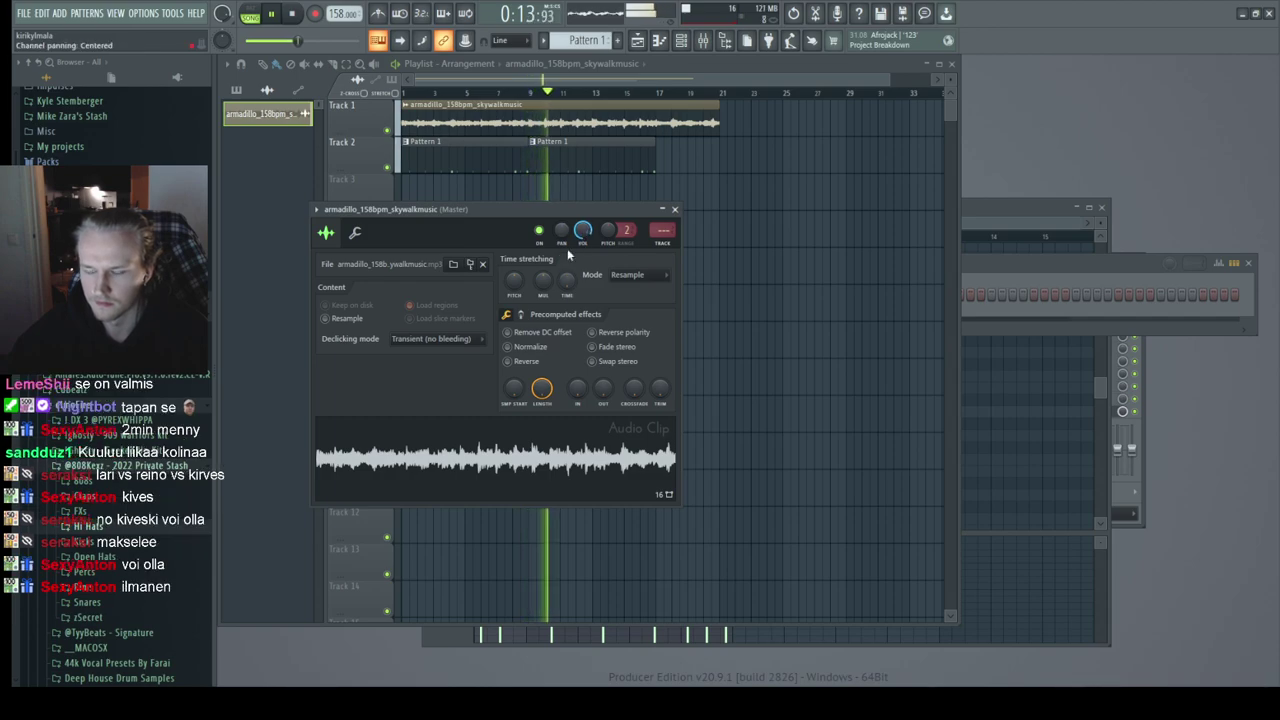
left_click_drag(513, 278, 513, 284)
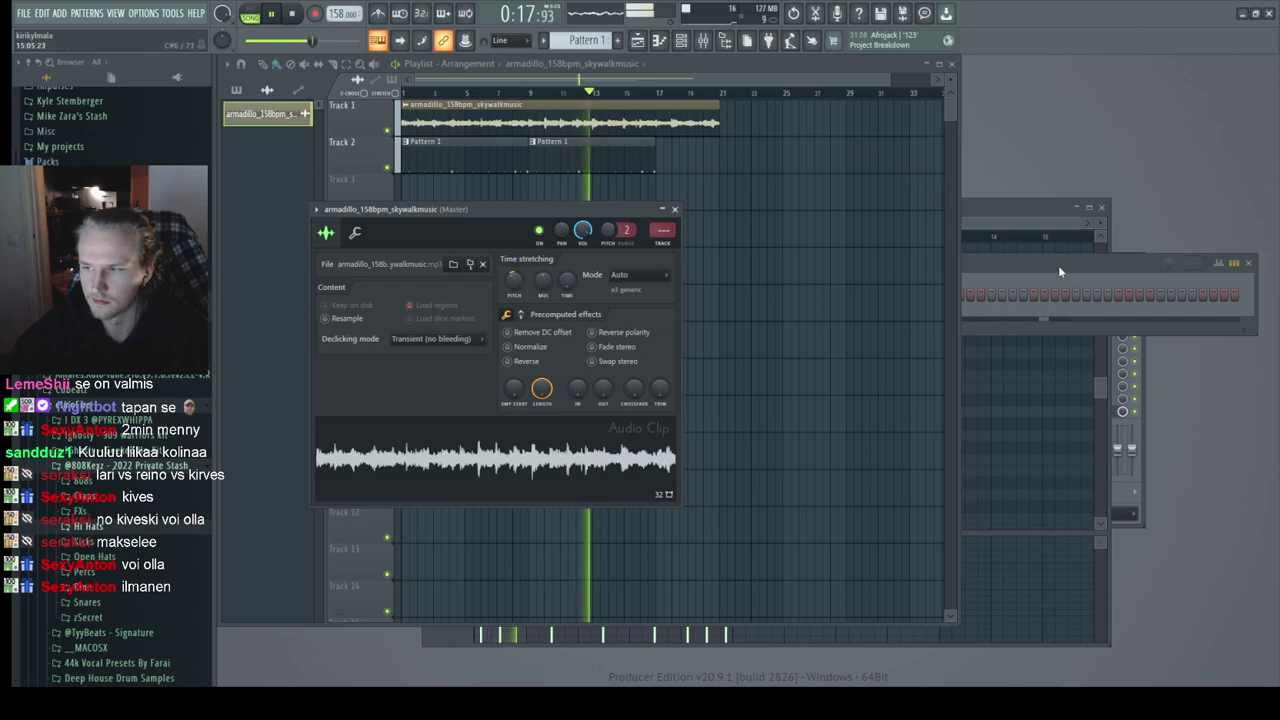
Step: Bring Auto-Key back up from the master track and move its window clear of the sample settings
left_click(1141, 359)
left_click(1025, 301)
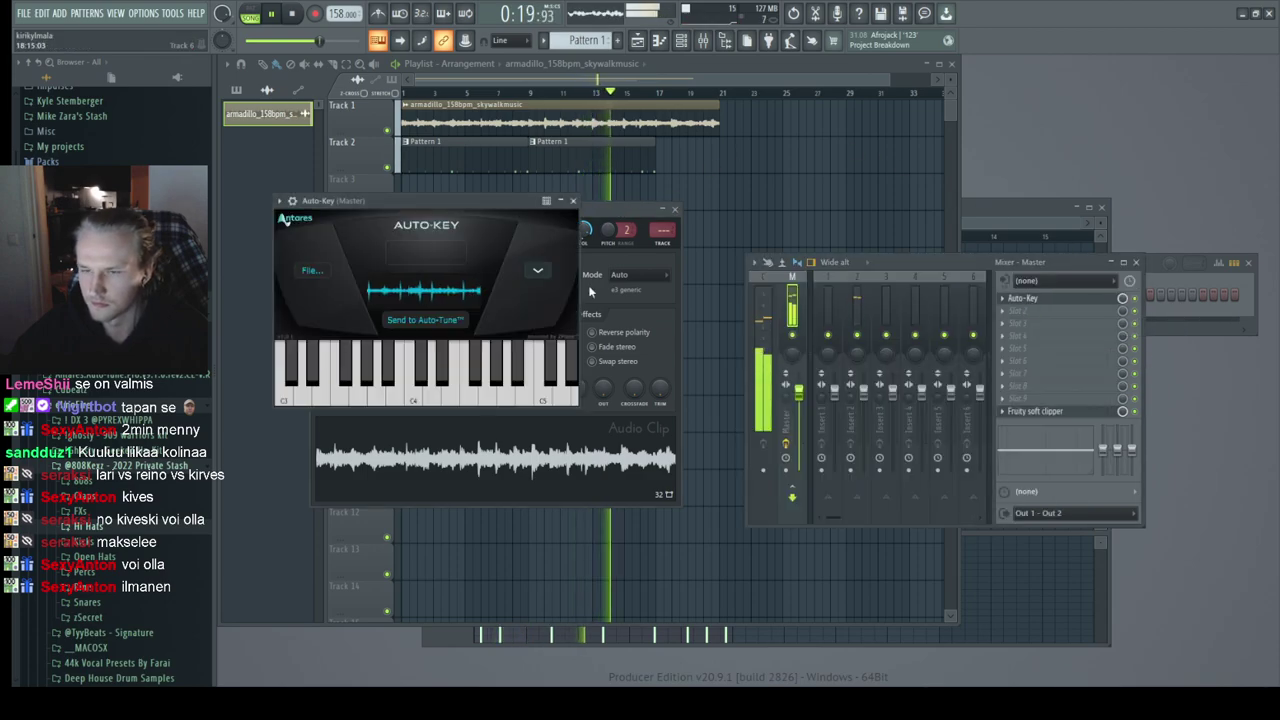
left_click_drag(476, 212, 815, 326)
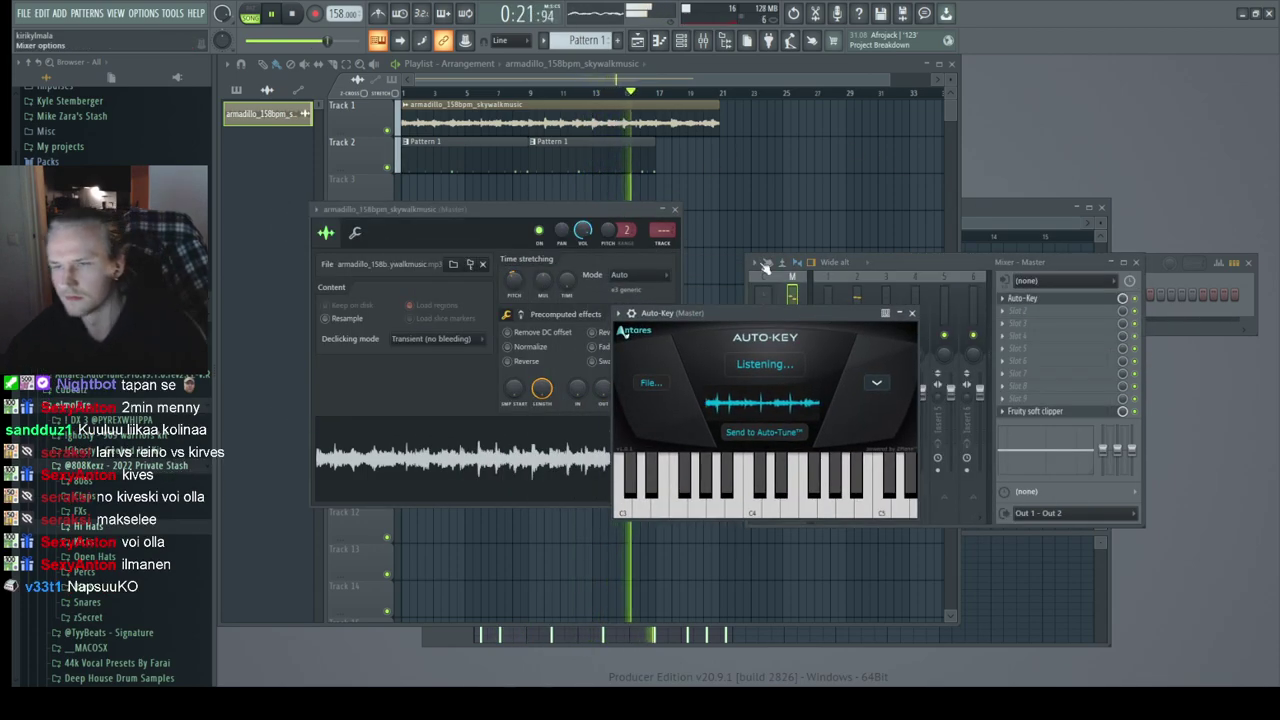
Step: Select all playlist clips with a loop region ending at bar 17 and let Auto-Key listen to the playback
left_click(660, 95)
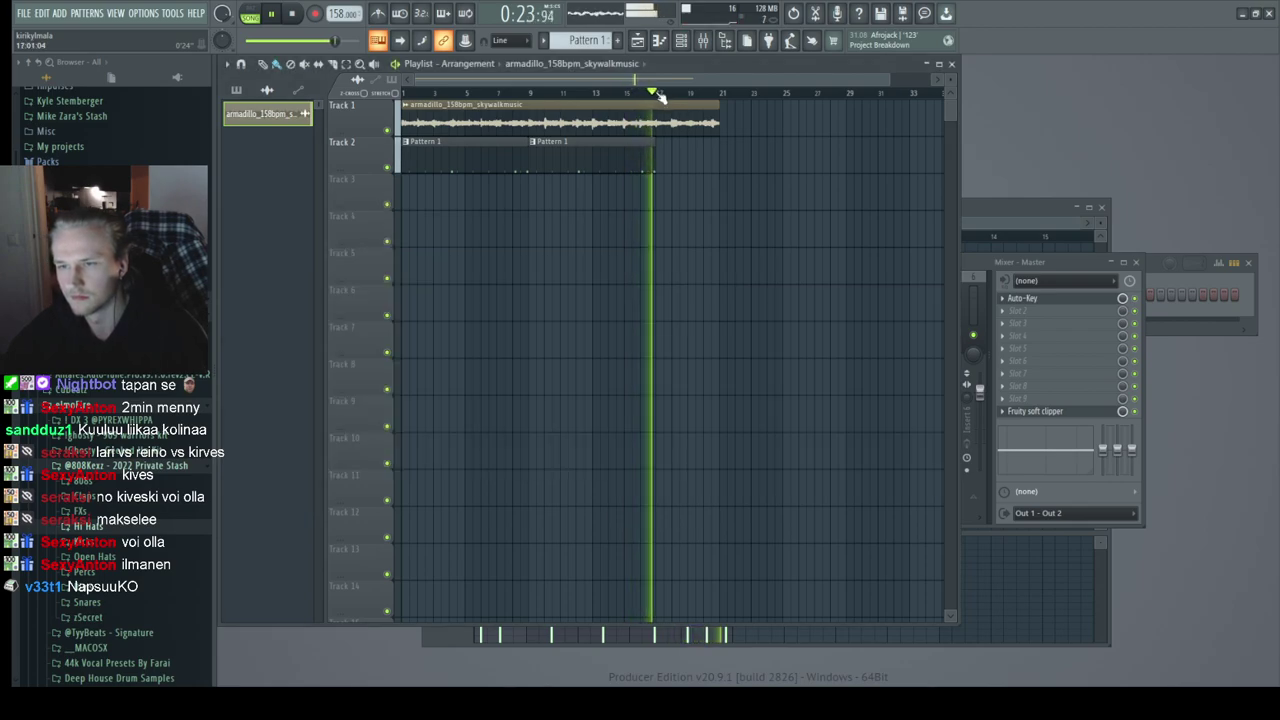
key("ctrl+a")
scroll(648, 177, "up", 4)
left_click(1031, 298)
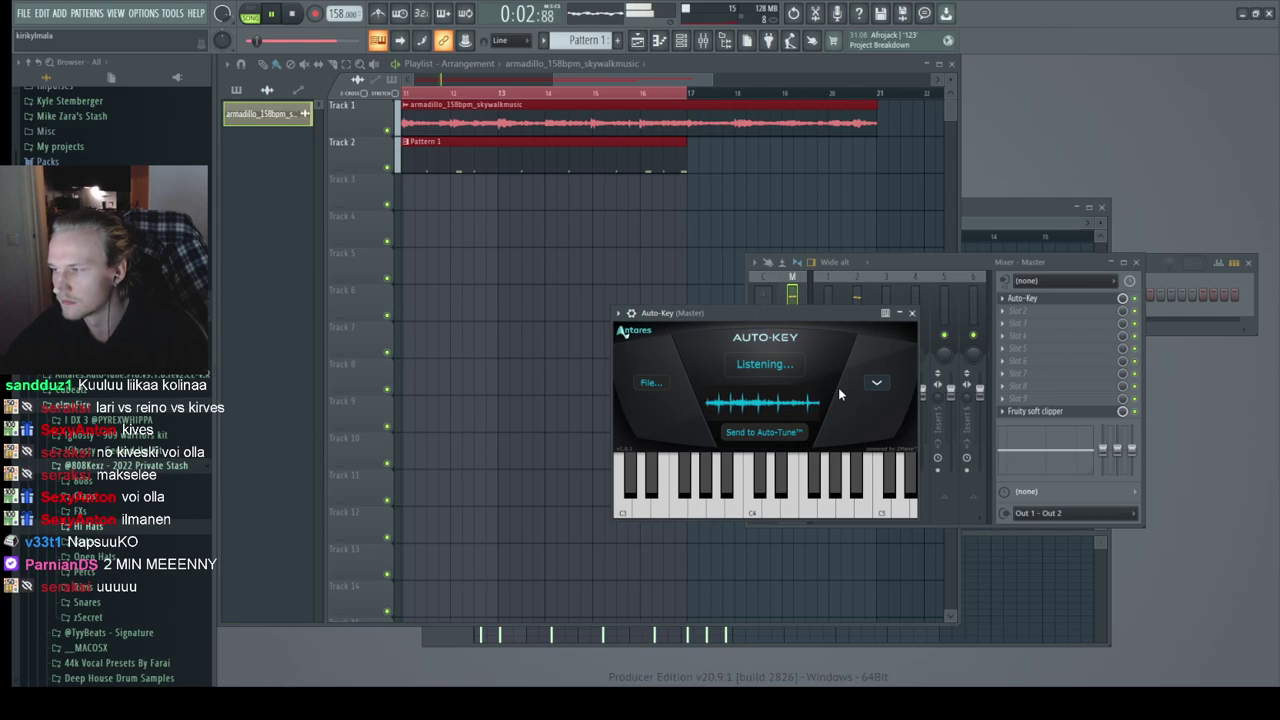
left_click_drag(585, 79, 440, 80)
left_click(1036, 301)
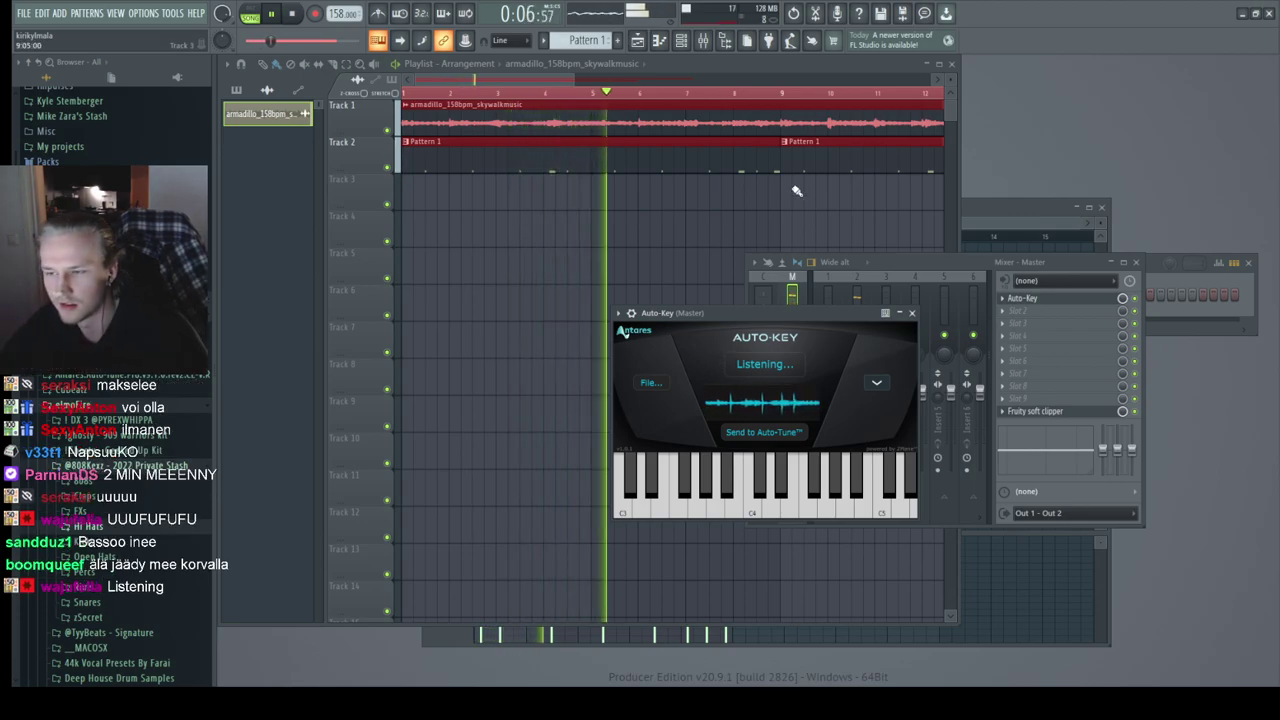
Step: Restart playback from bar 1 and mute Track 2 so that only the armadillo sample reaches Auto-Key
left_click(482, 104)
key("space")
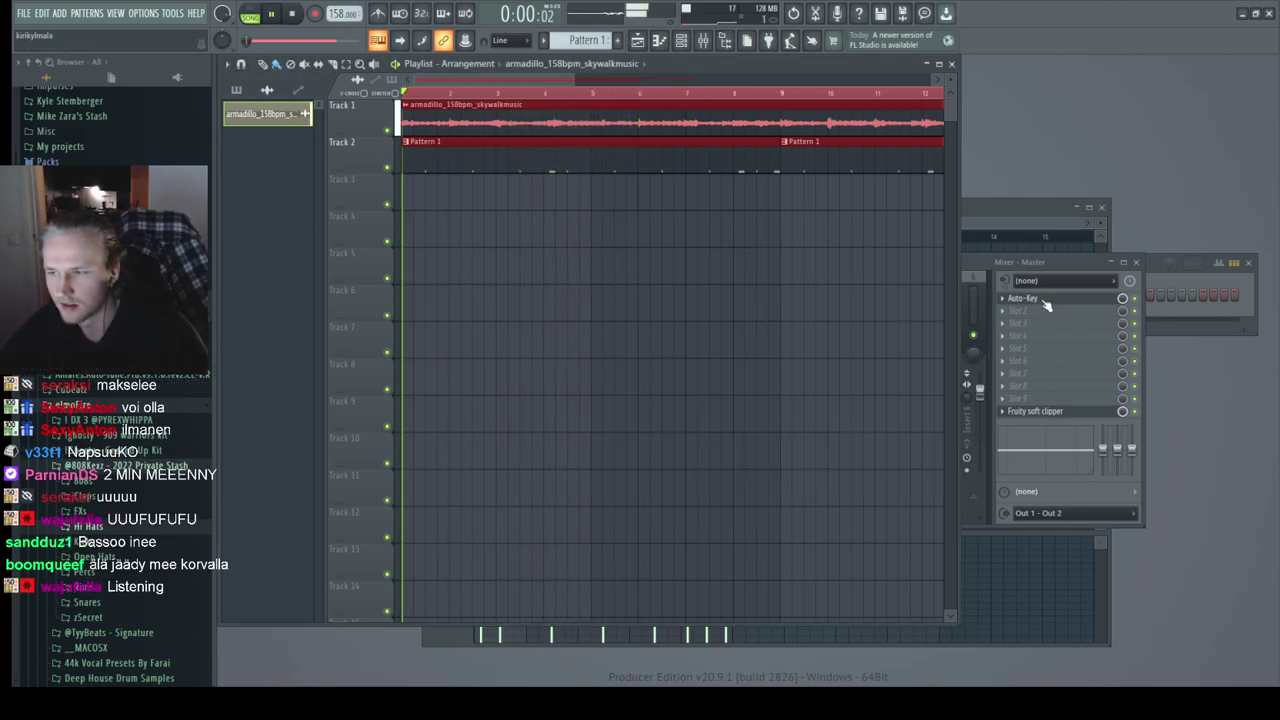
left_click(1045, 301)
left_click(388, 168)
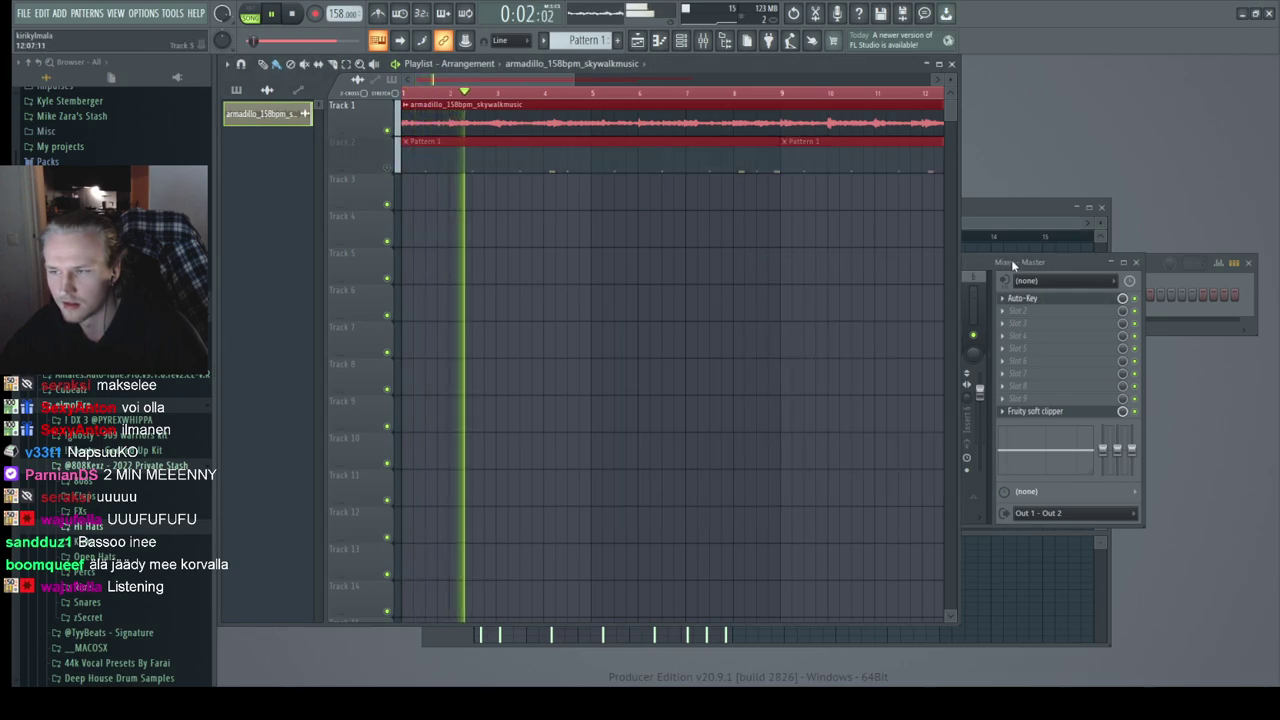
Step: Reopen Auto-Key from the master mixer track and let it listen to the armadillo sample's playback
left_click(1058, 264)
left_click(1038, 301)
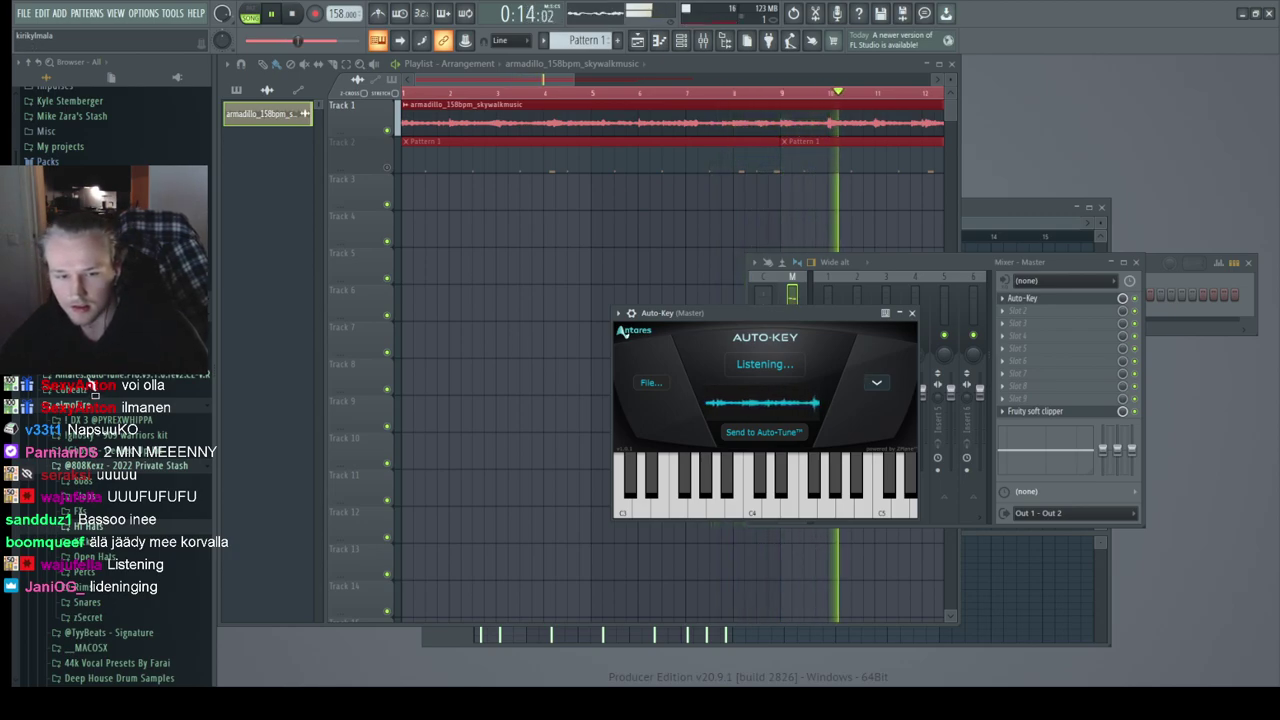
Step: Open Pattern 1's channels and load an 808 MIDI file from the 808 folder onto the 808 Kick channel
double_click(457, 163)
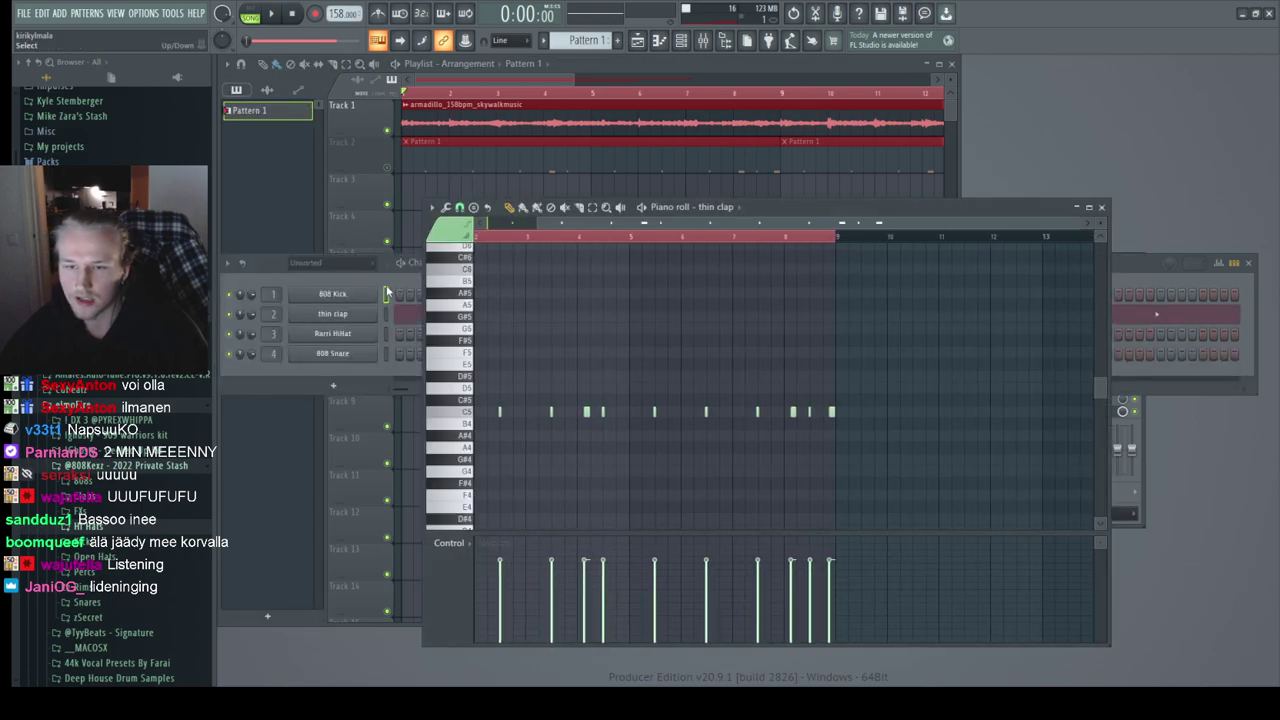
left_click(365, 296)
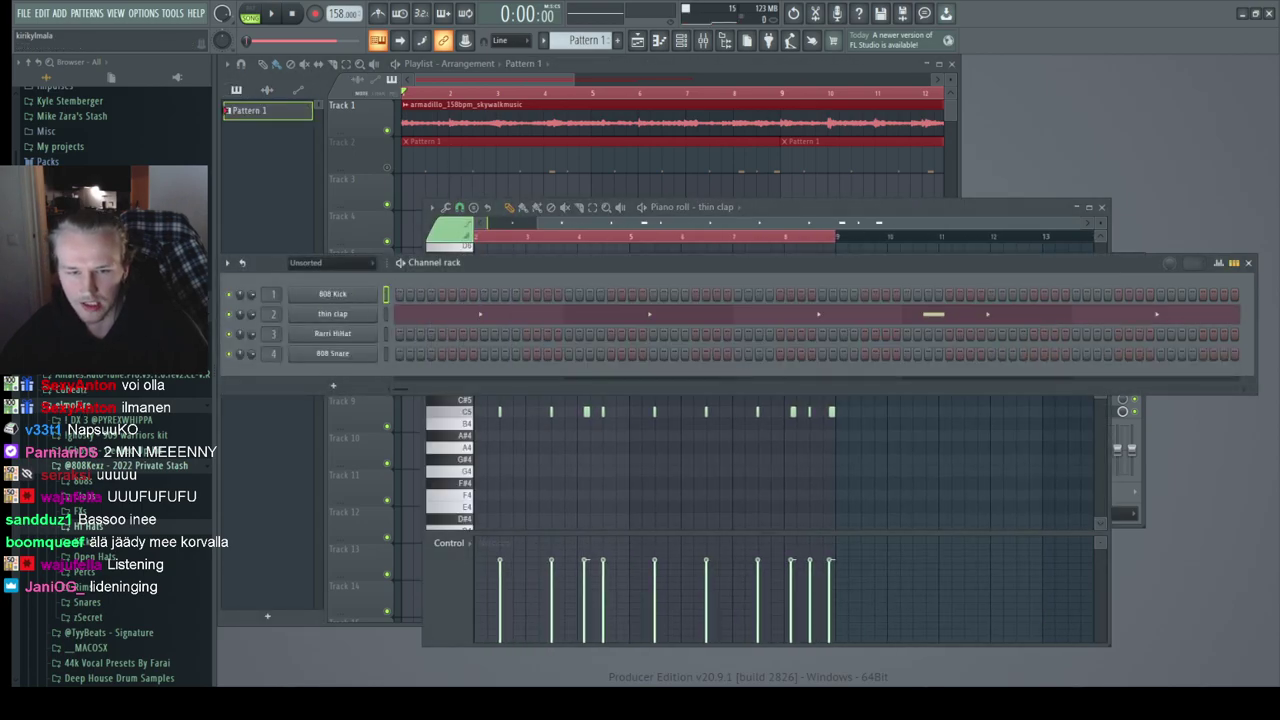
left_click(83, 481)
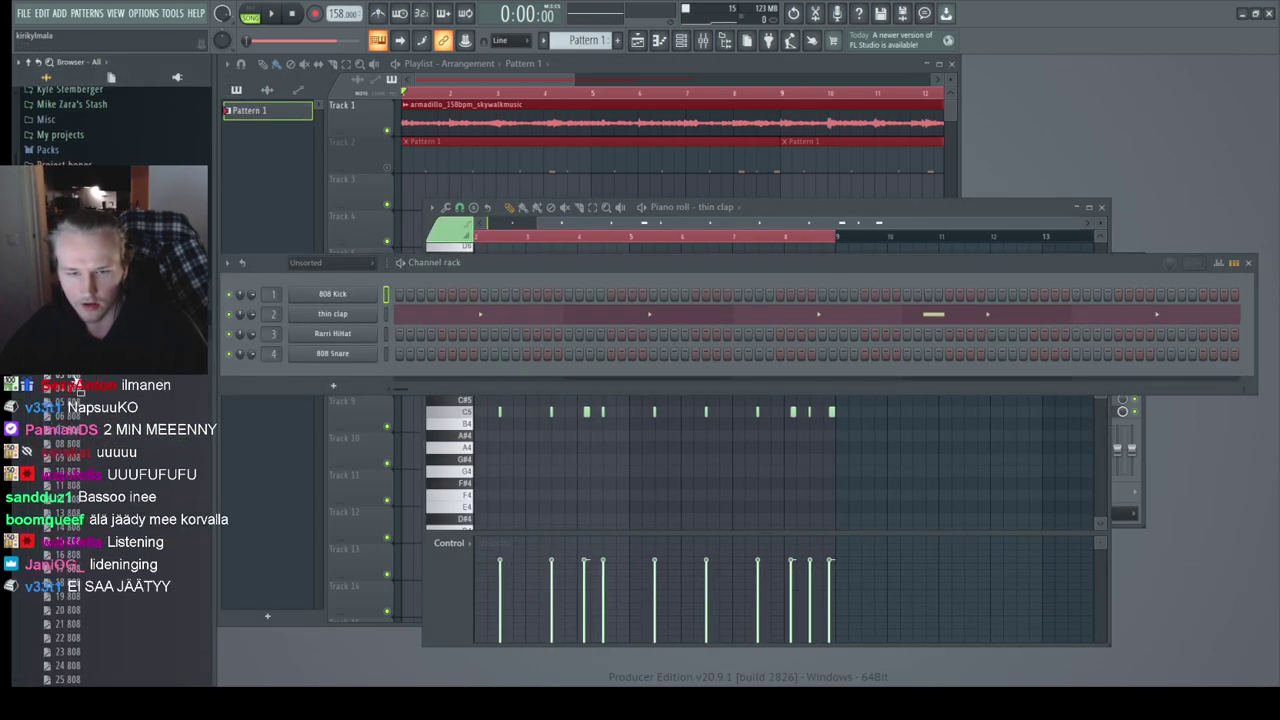
left_click_drag(325, 305, 328, 298)
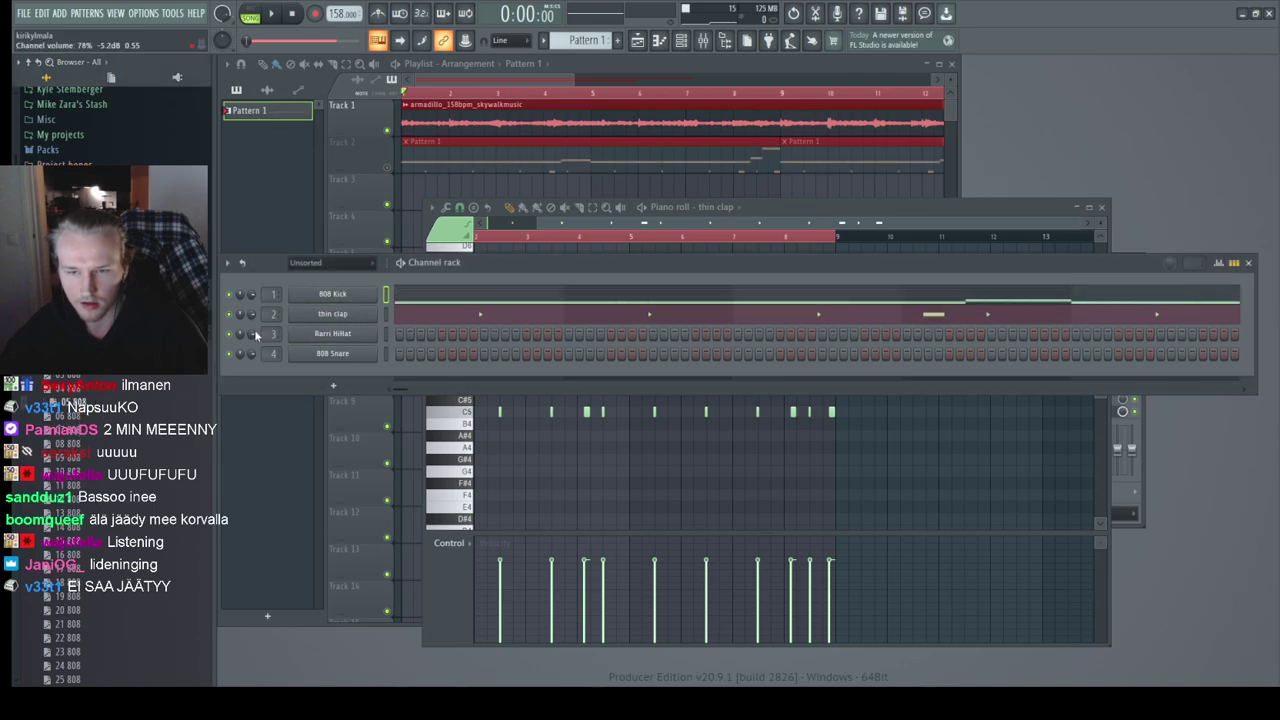
left_click(83, 332)
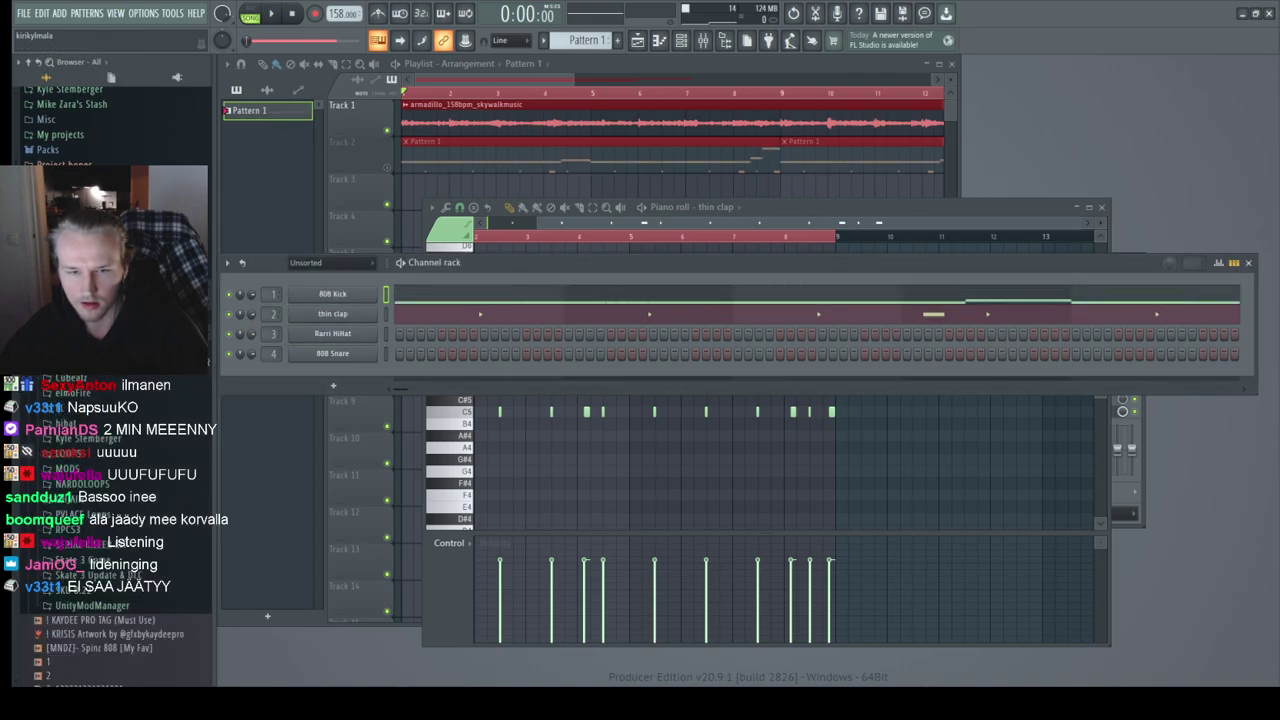
Step: Add the glorified kick sample from the Kicks folder as a channel below 808 Kick, with a hit on step 1
scroll(112, 400, "down", 3)
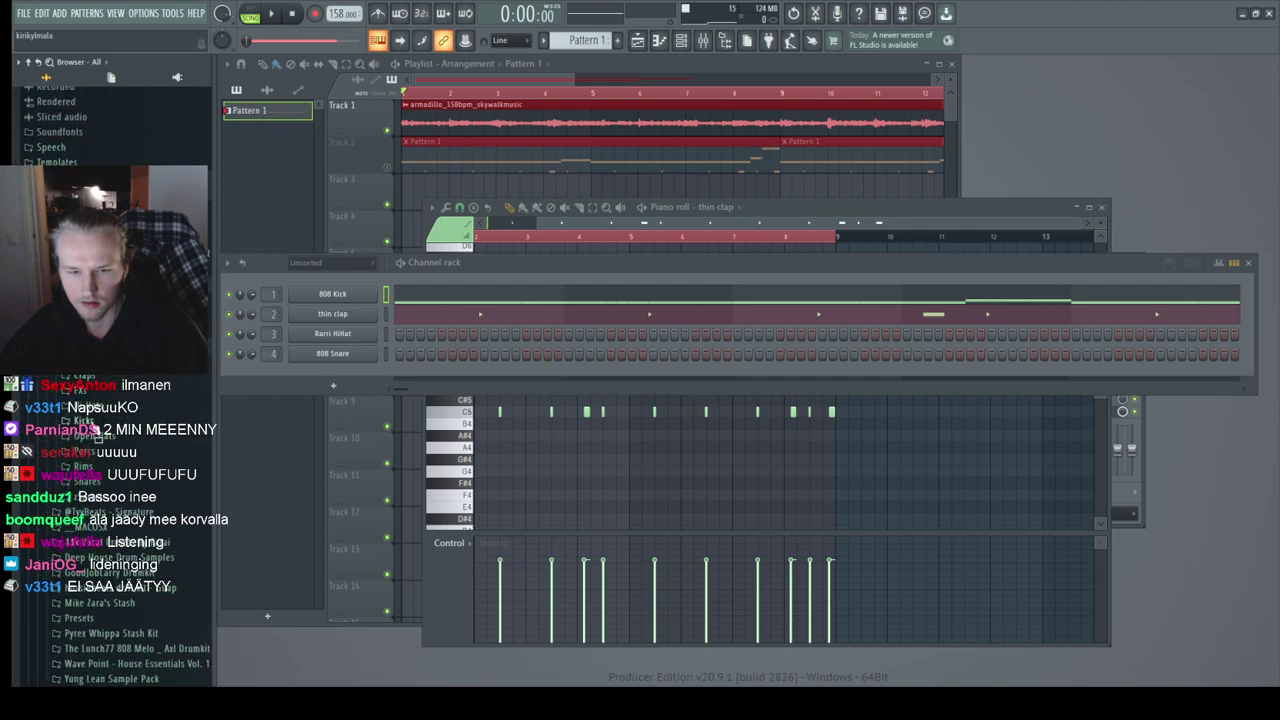
left_click(80, 420)
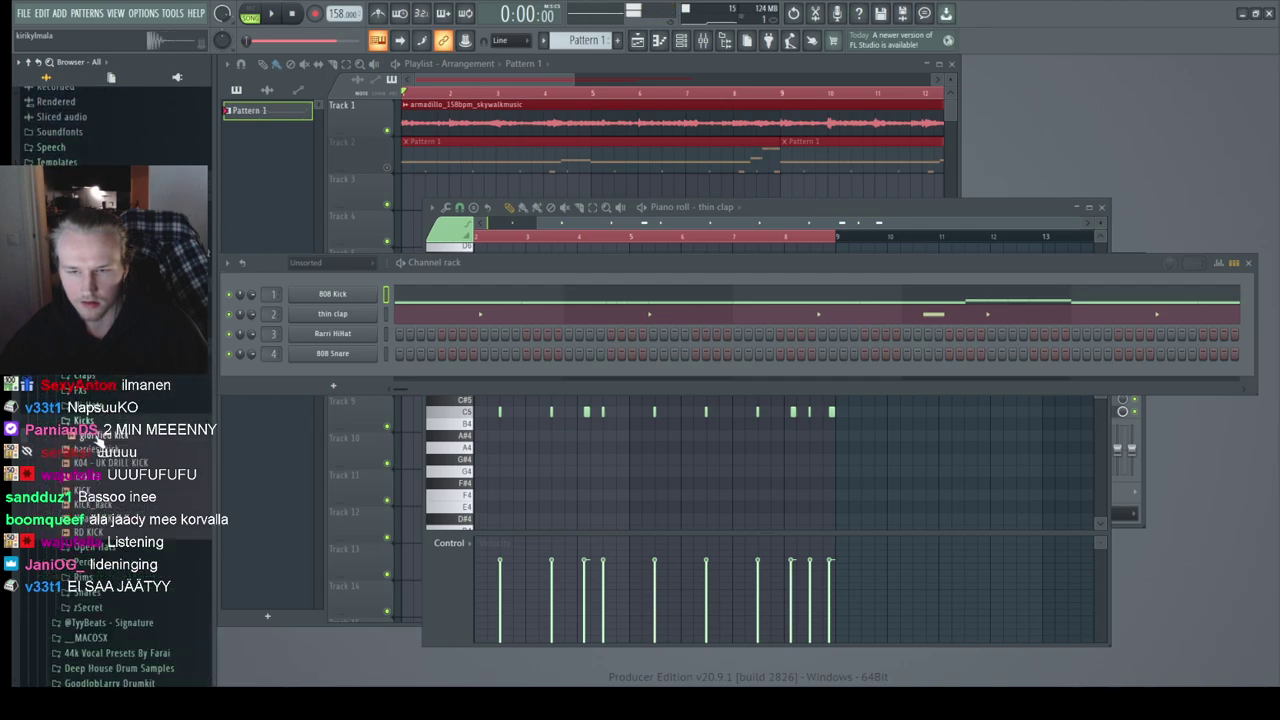
left_click_drag(220, 397, 398, 316)
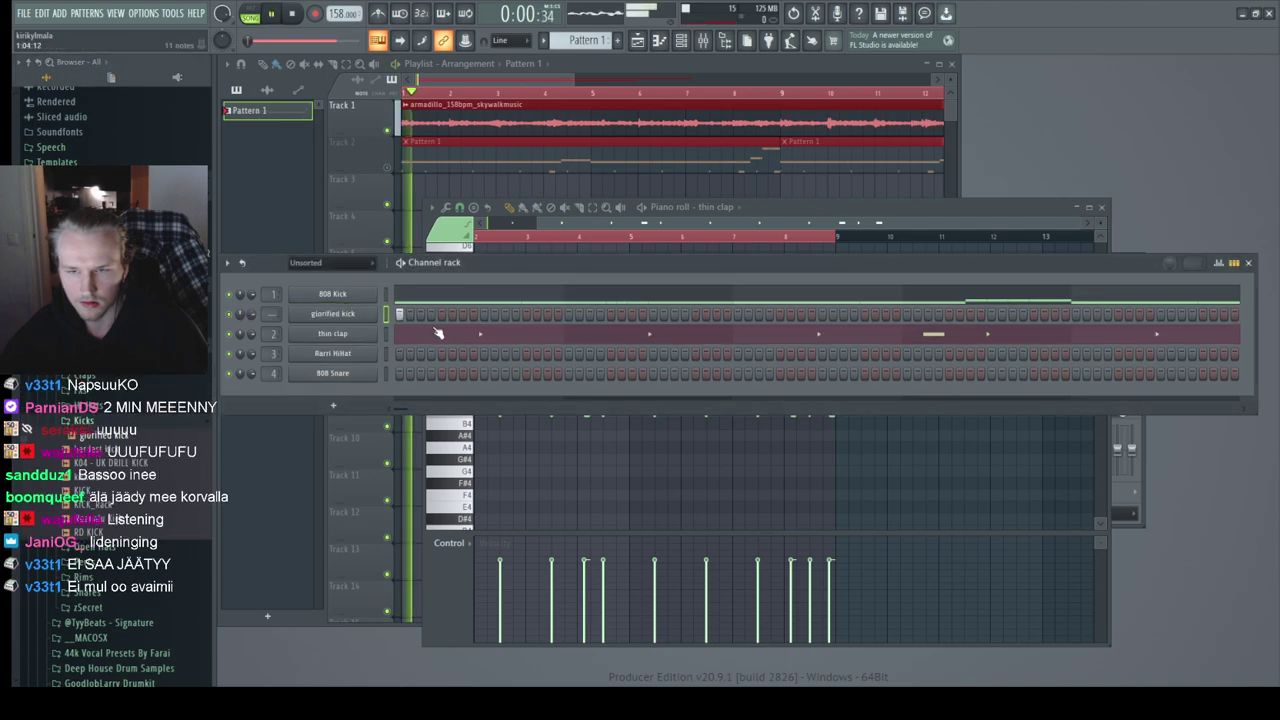
Step: Unmute Track 2, listen to the beat, and clear the 808 Kick channel's mixer track assignment
left_click(424, 113)
key("space")
left_click(1003, 266)
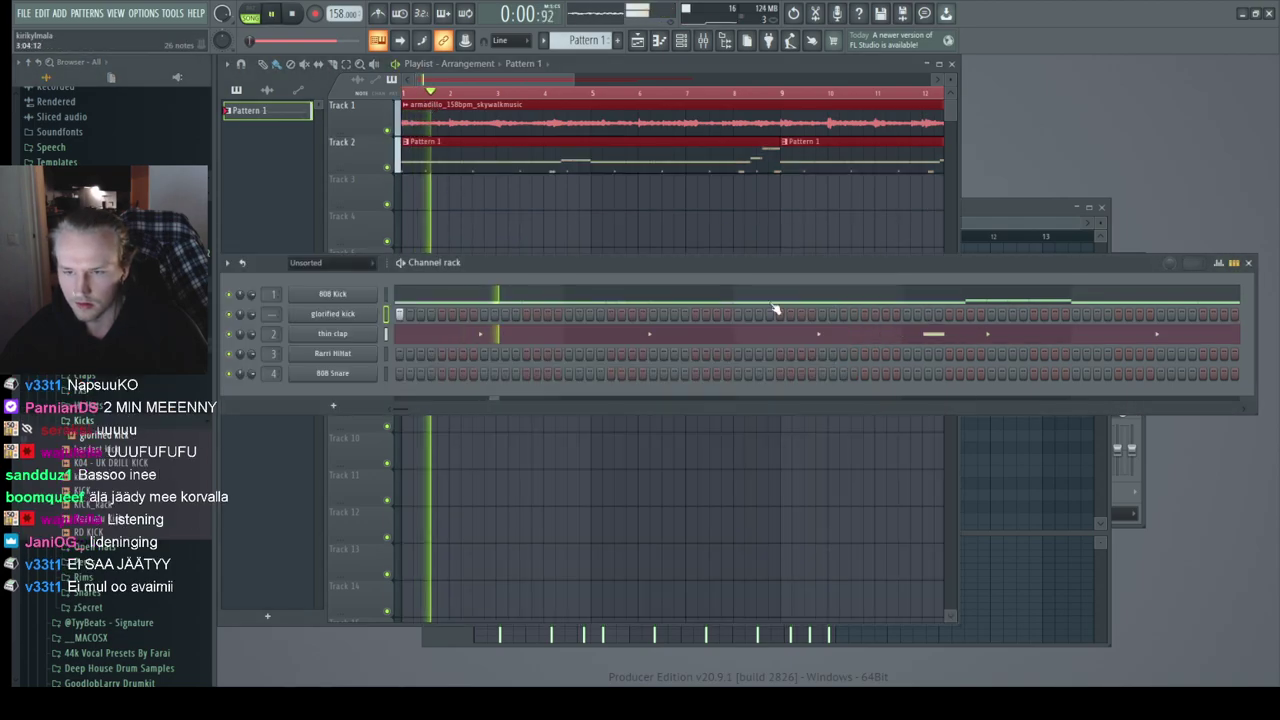
left_click_drag(272, 295, 273, 308)
key("space")
key("space")
key("space")
Step: Replace the 808 Kick channel's sound with 808 (9) from the 808s folder while the arrangement plays
left_click(93, 365)
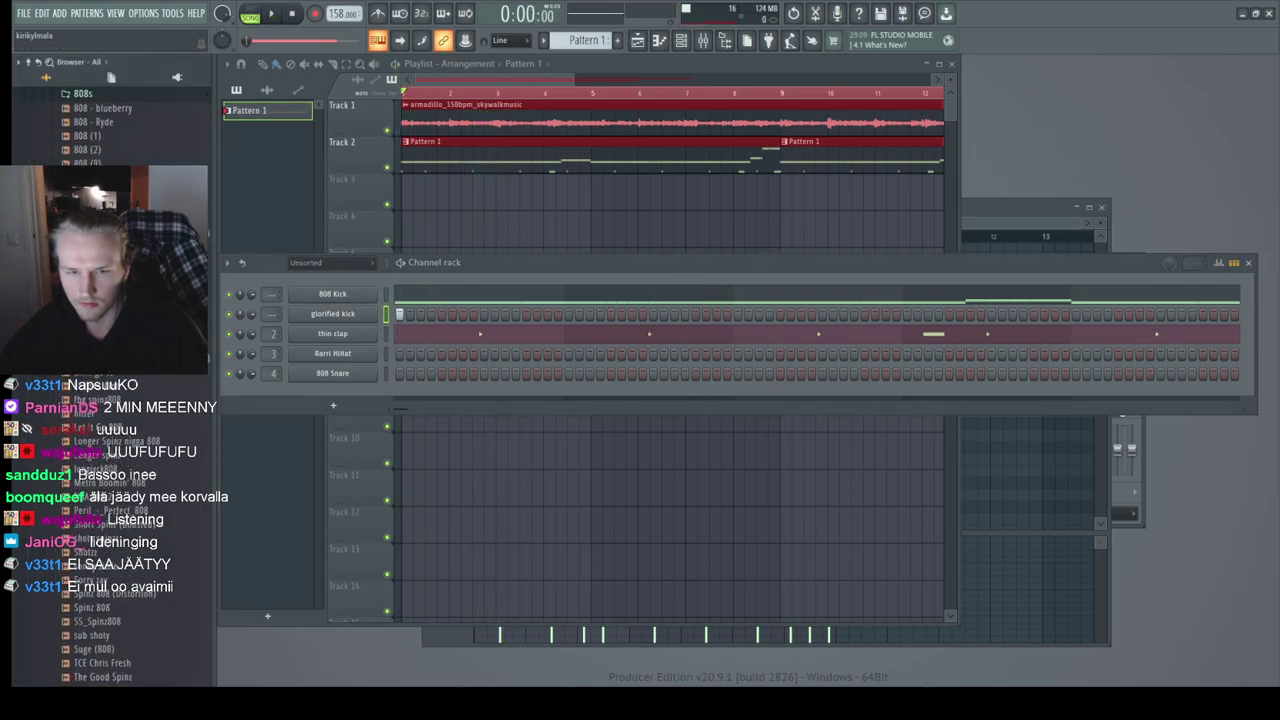
key("space")
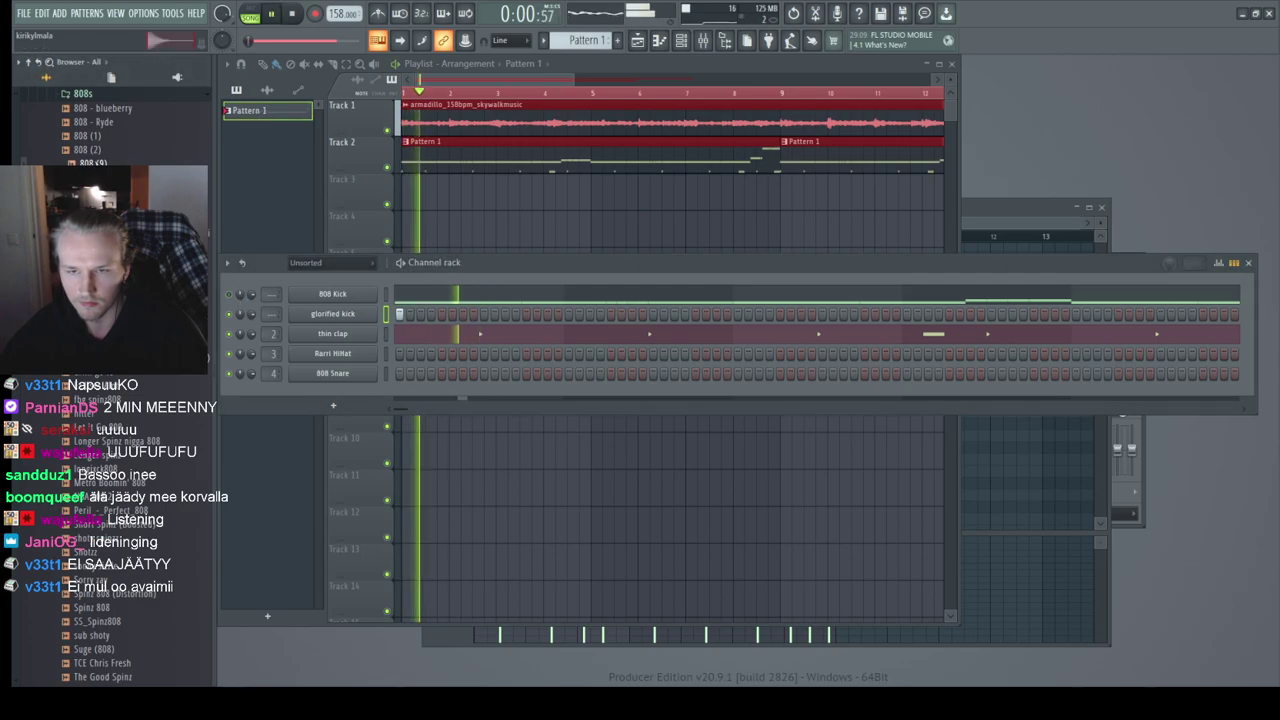
left_click_drag(93, 163, 282, 302)
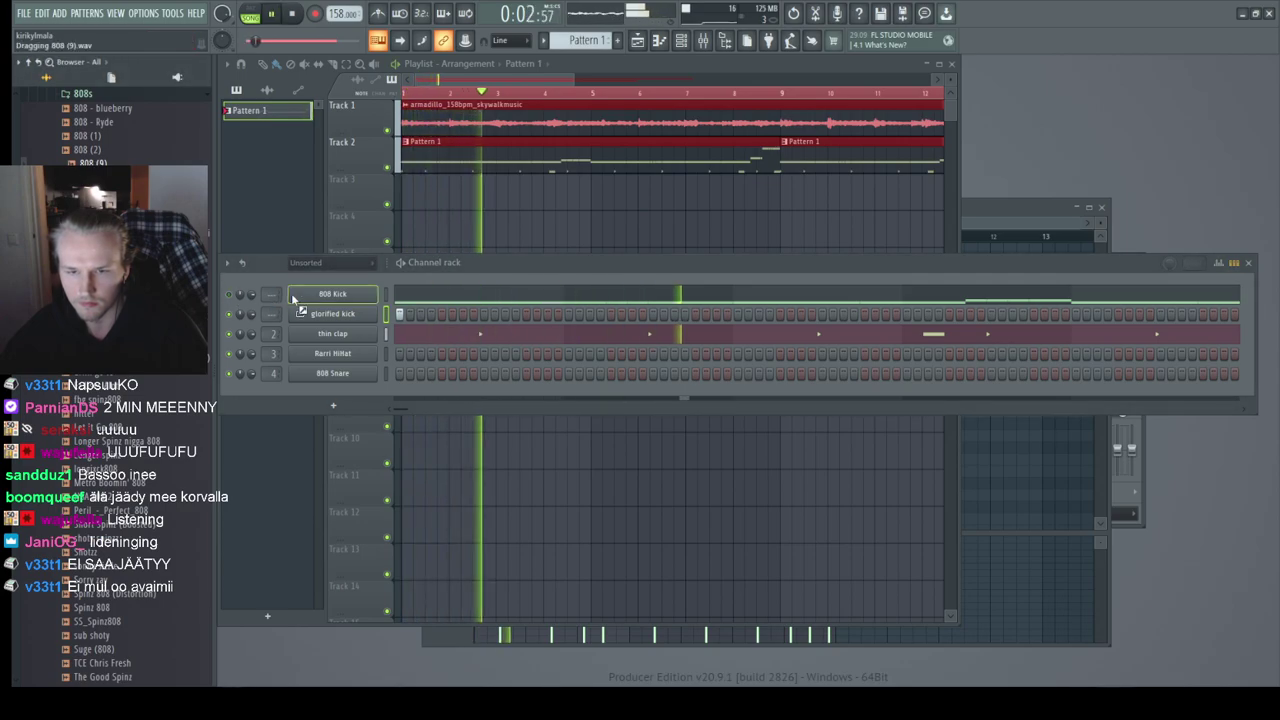
Step: Turn on loop points and shape a volume envelope for the 808 (9) channel, checking it in playback
left_click(345, 294)
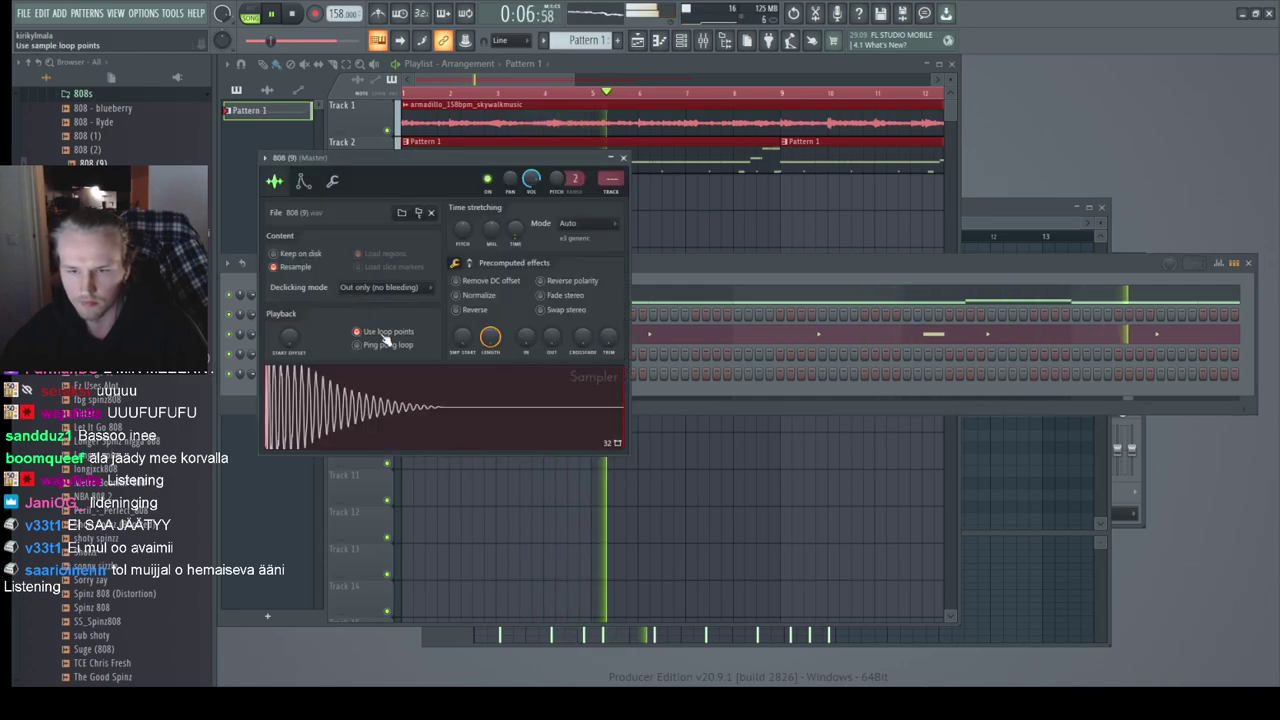
left_click(303, 181)
key("space")
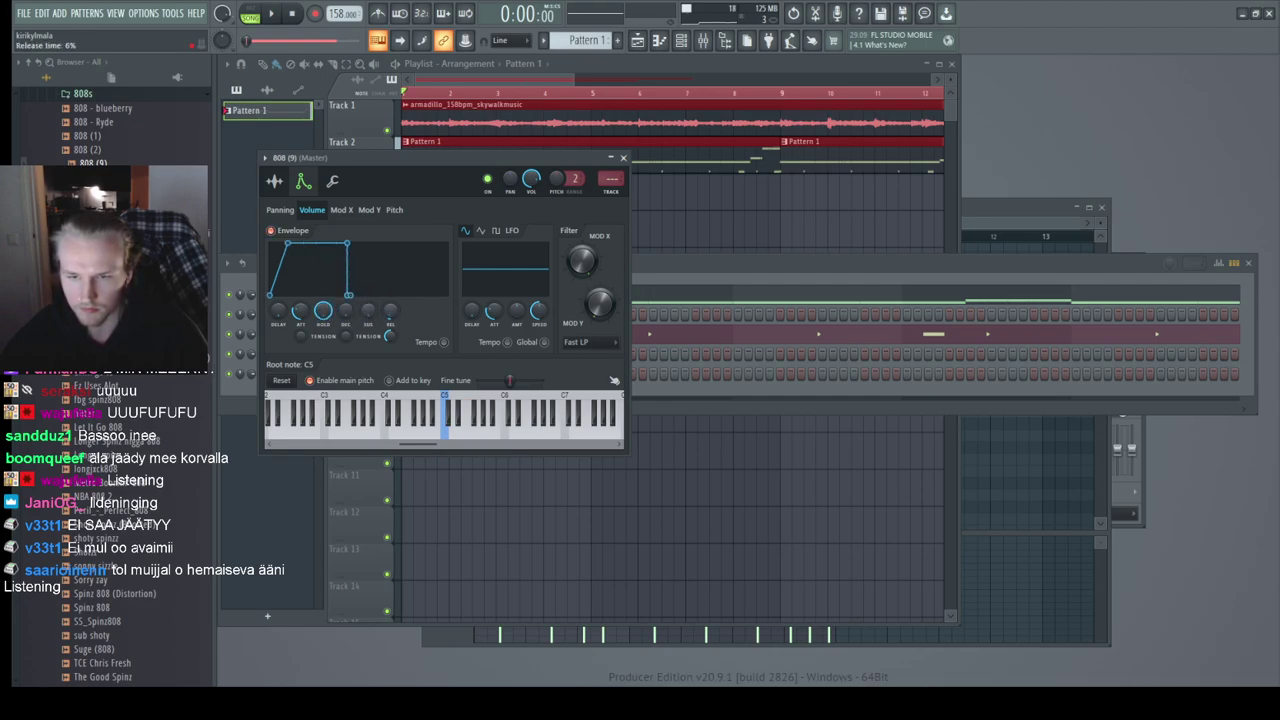
left_click(650, 273)
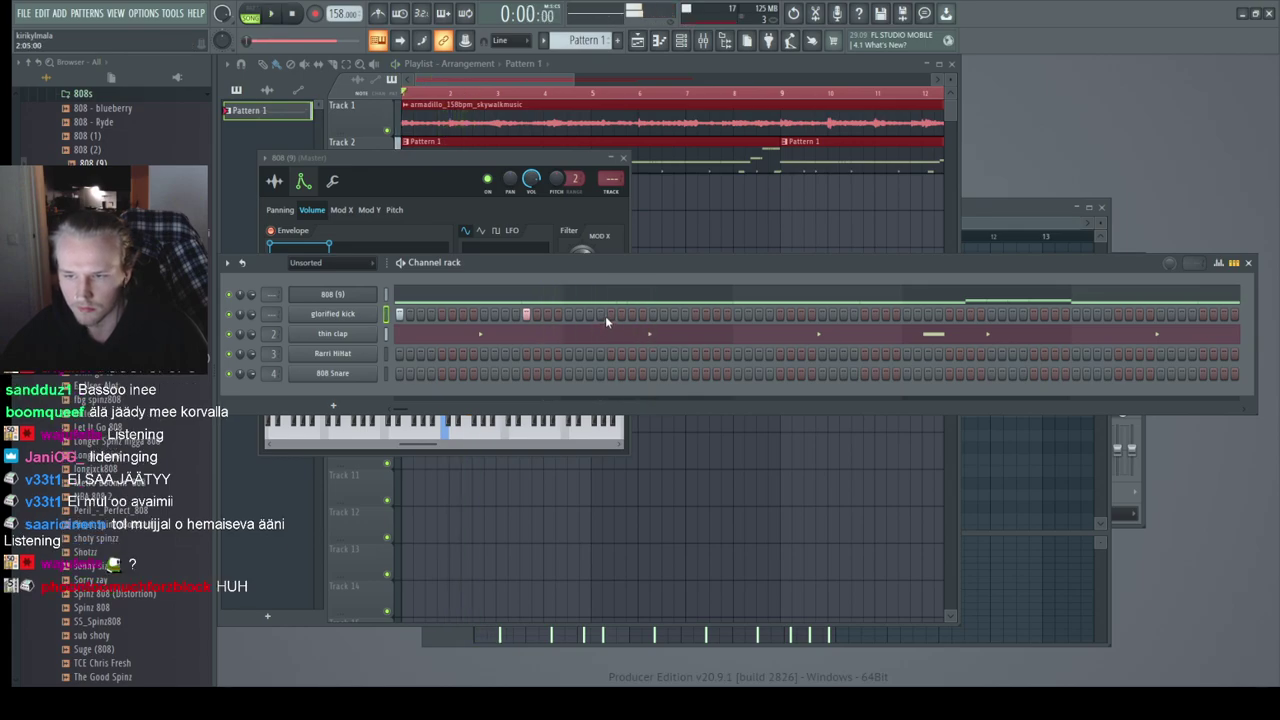
left_click(377, 292)
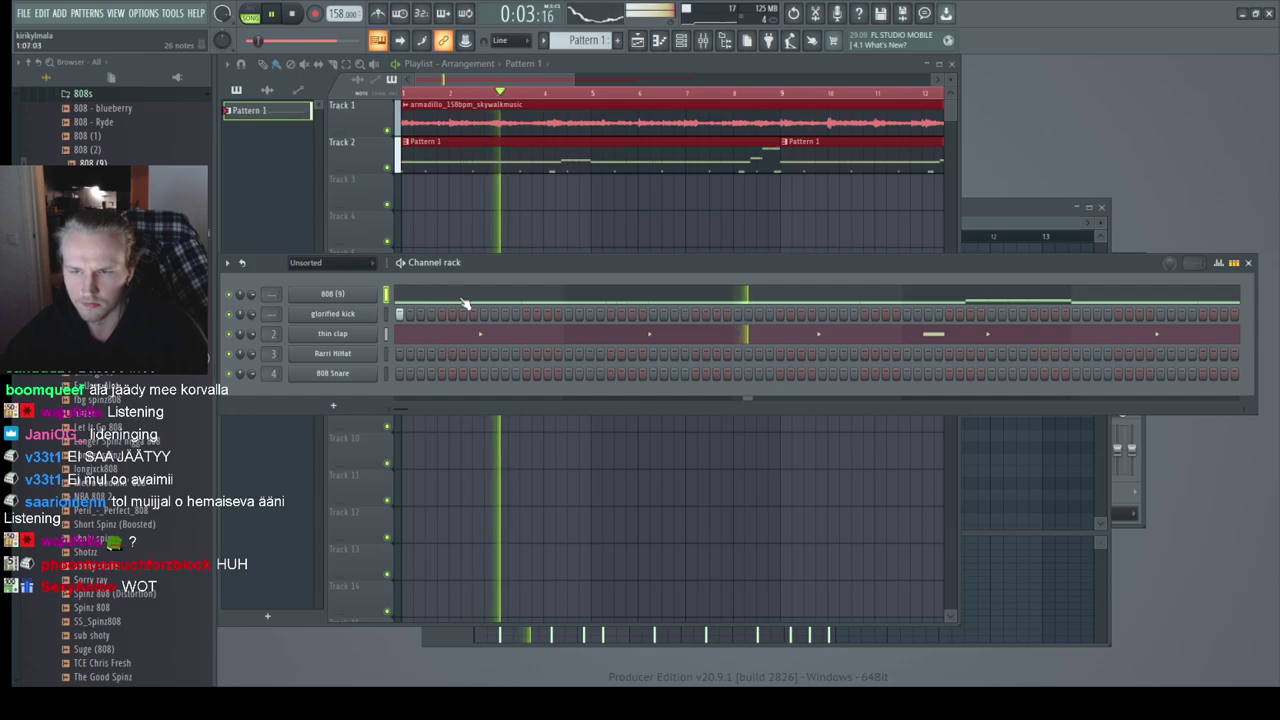
key("space")
Step: Load HiHat Midi 7 from the hihat folder onto the Rarri HiHat channel and listen to it in the arrangement
scroll(118, 404, "up", 10)
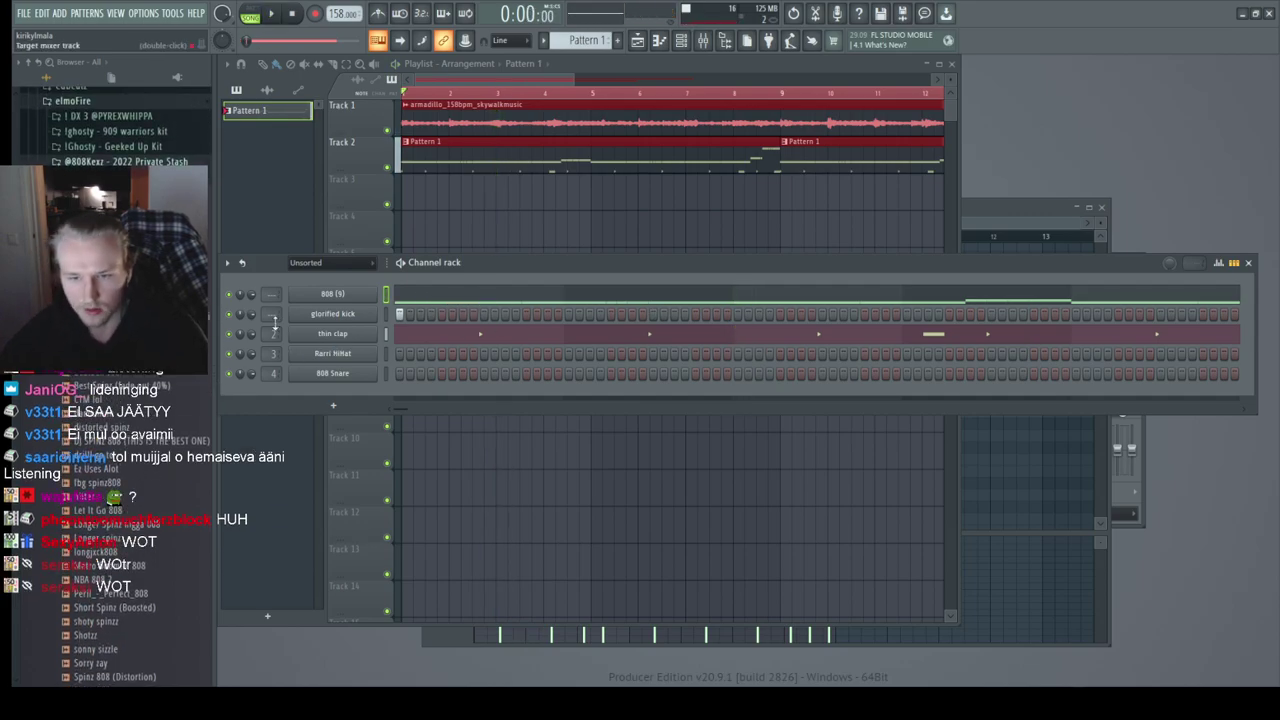
scroll(107, 384, "down", 15)
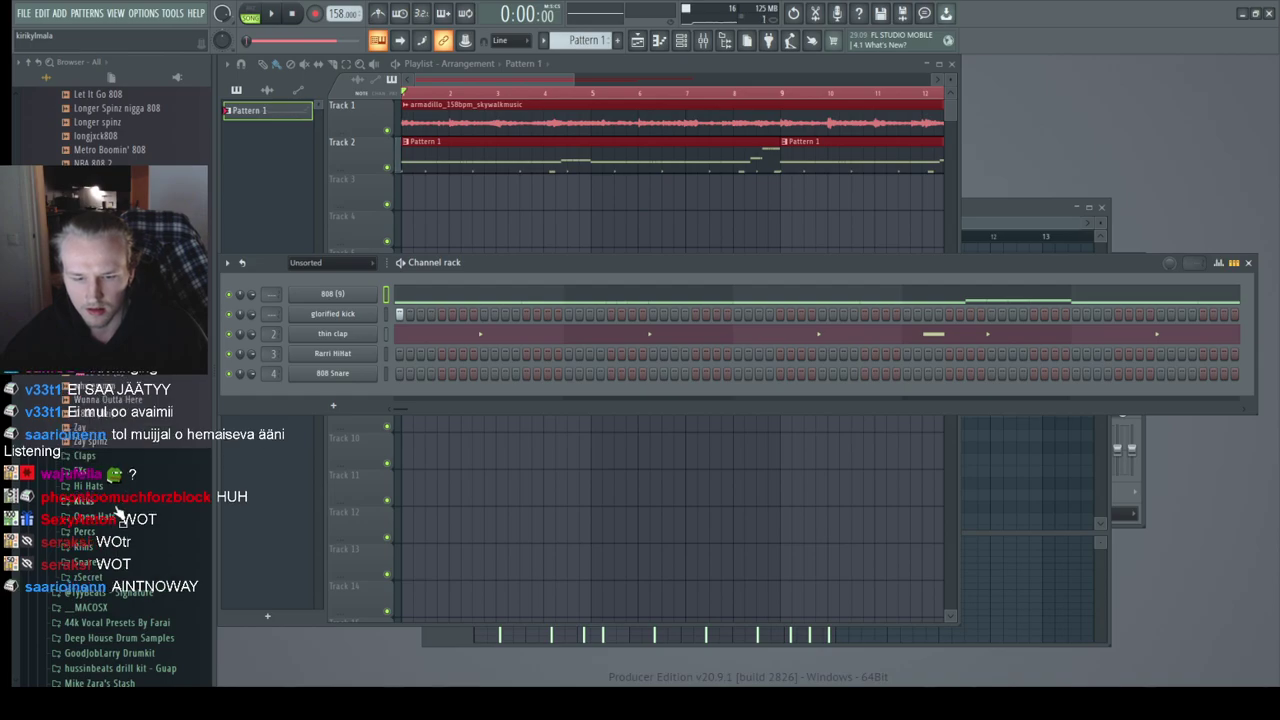
scroll(118, 514, "down", 15)
scroll(106, 470, "down", 1)
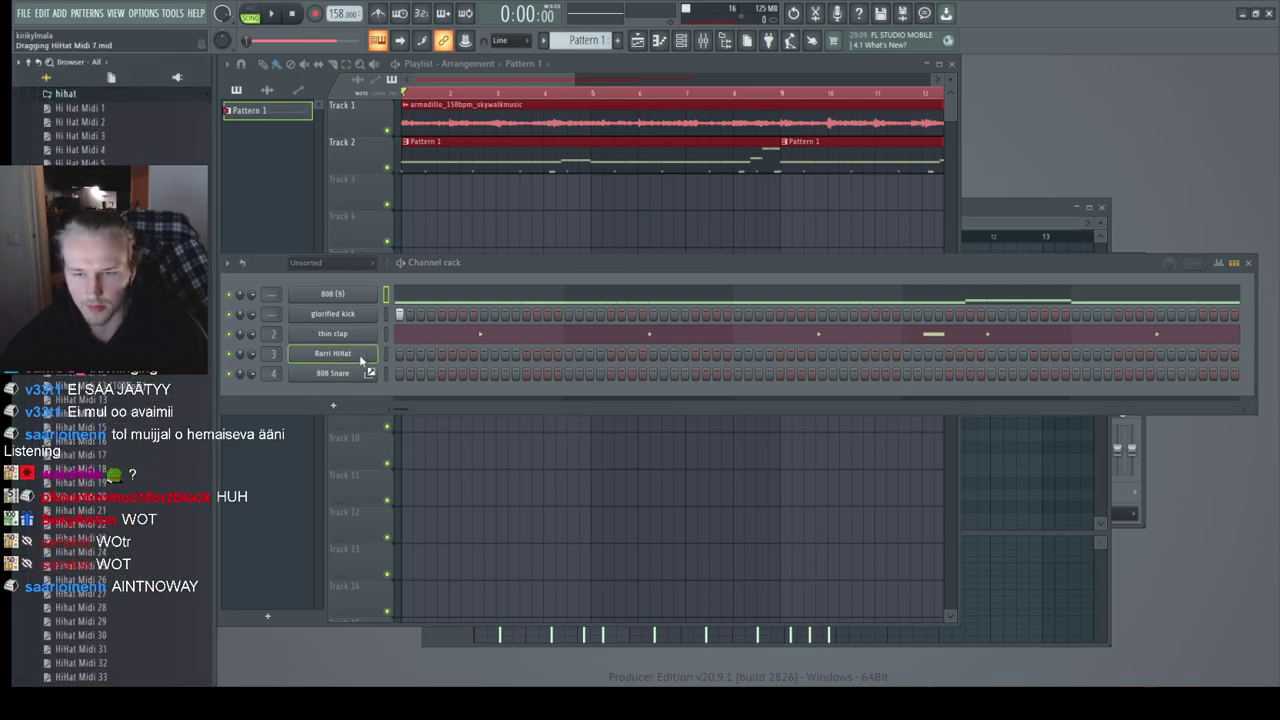
left_click_drag(359, 354, 409, 362)
left_click(418, 92)
key("space")
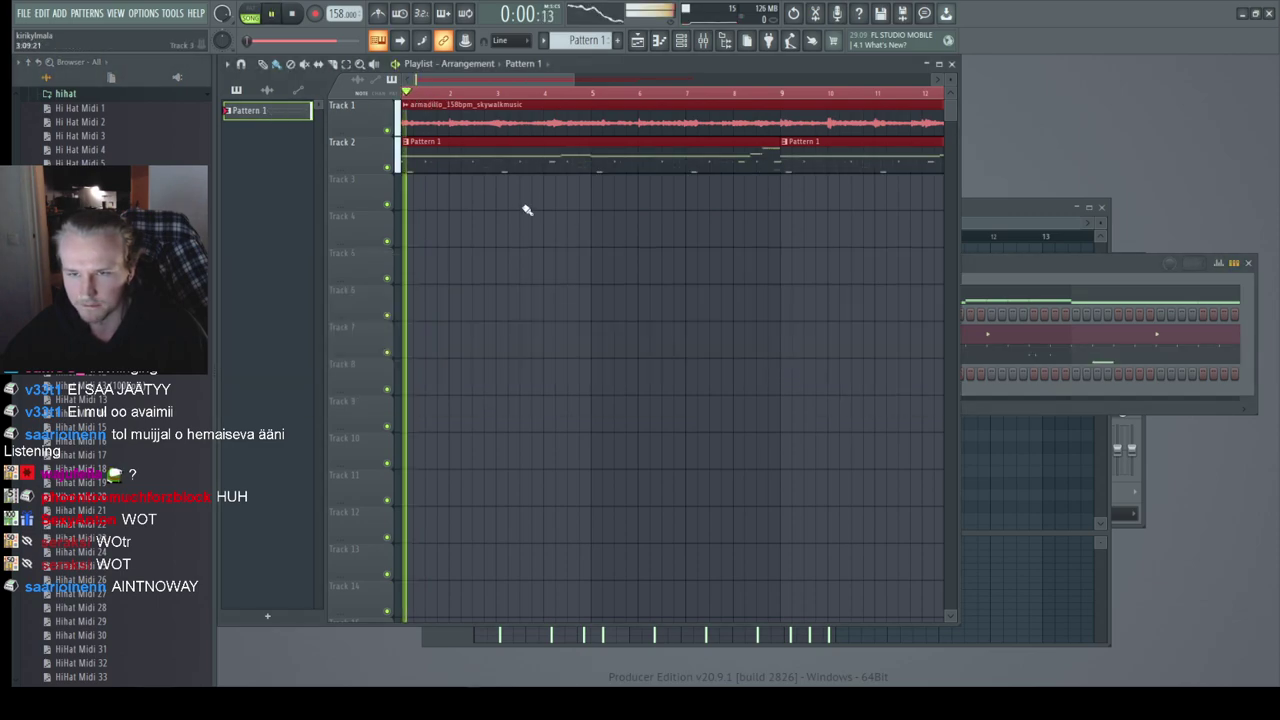
left_click(1006, 265)
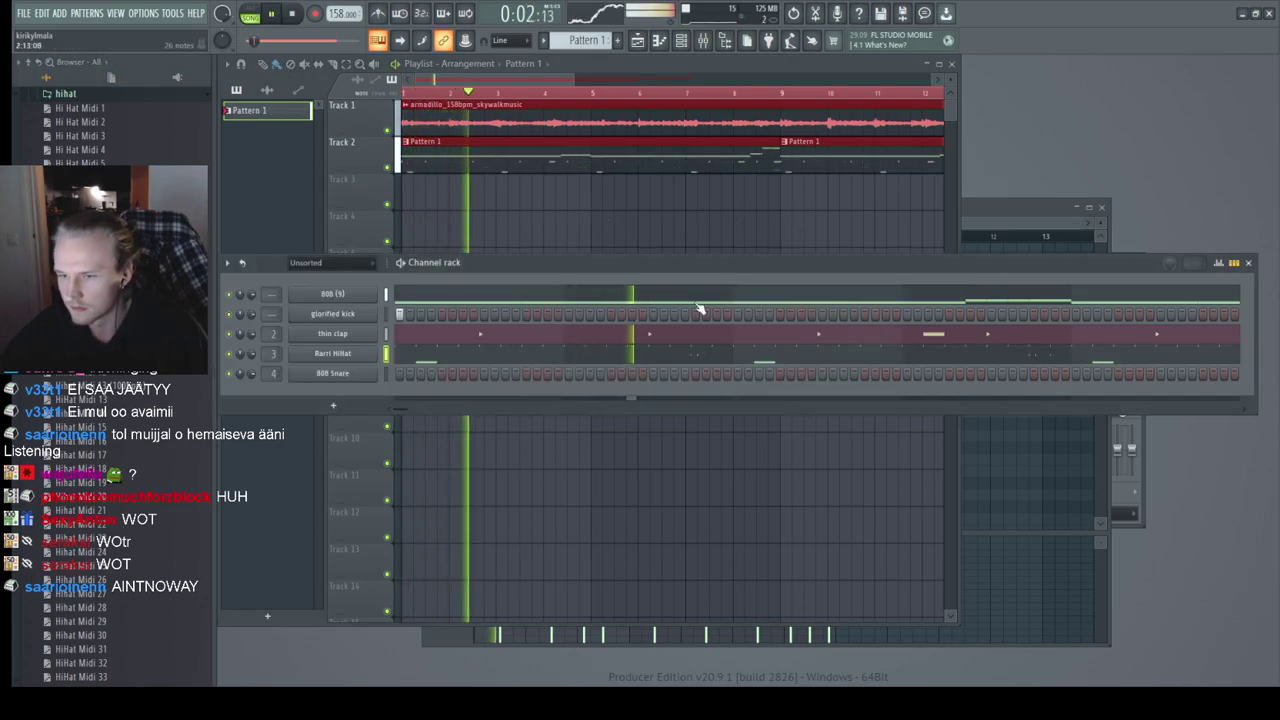
key("space")
Step: Load 01 808.mid from the 808 folder onto the 808 (9) channel
scroll(110, 250, "up", 10)
scroll(87, 410, "up", 10)
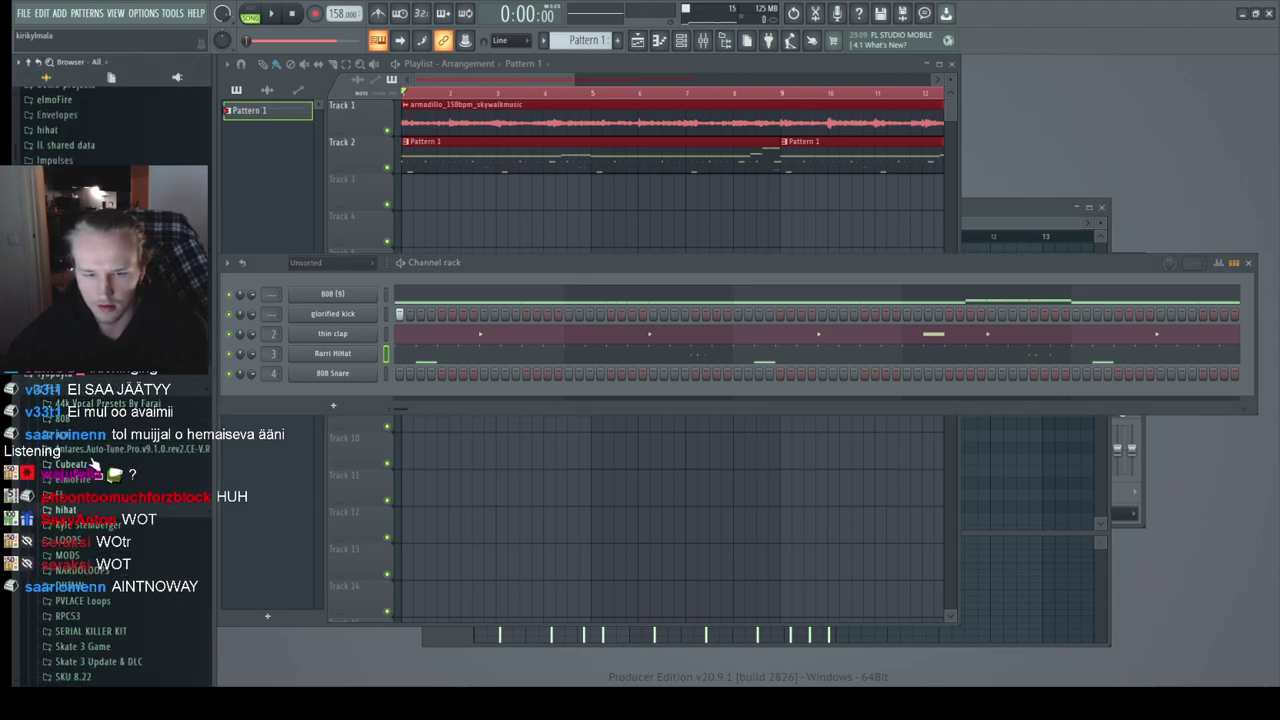
left_click(72, 420)
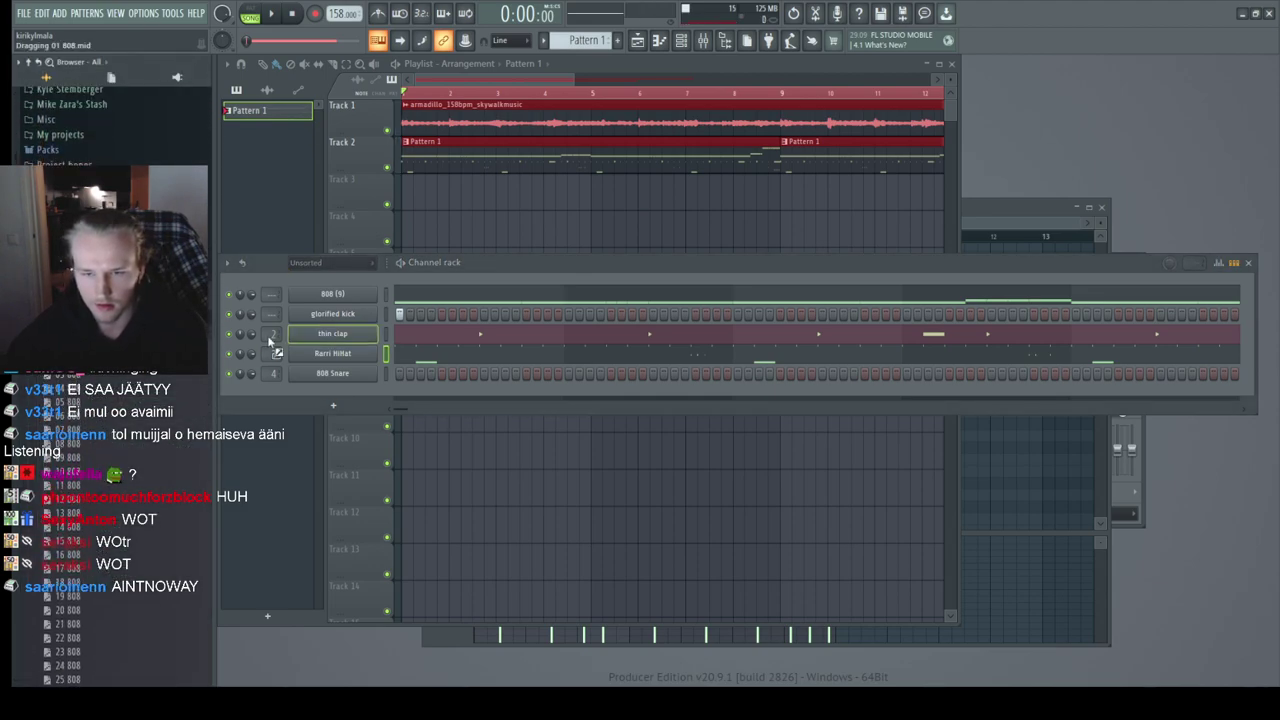
left_click_drag(248, 340, 333, 294)
Step: Play the beat and add glorified kick hits on steps 7 and 13
key("space")
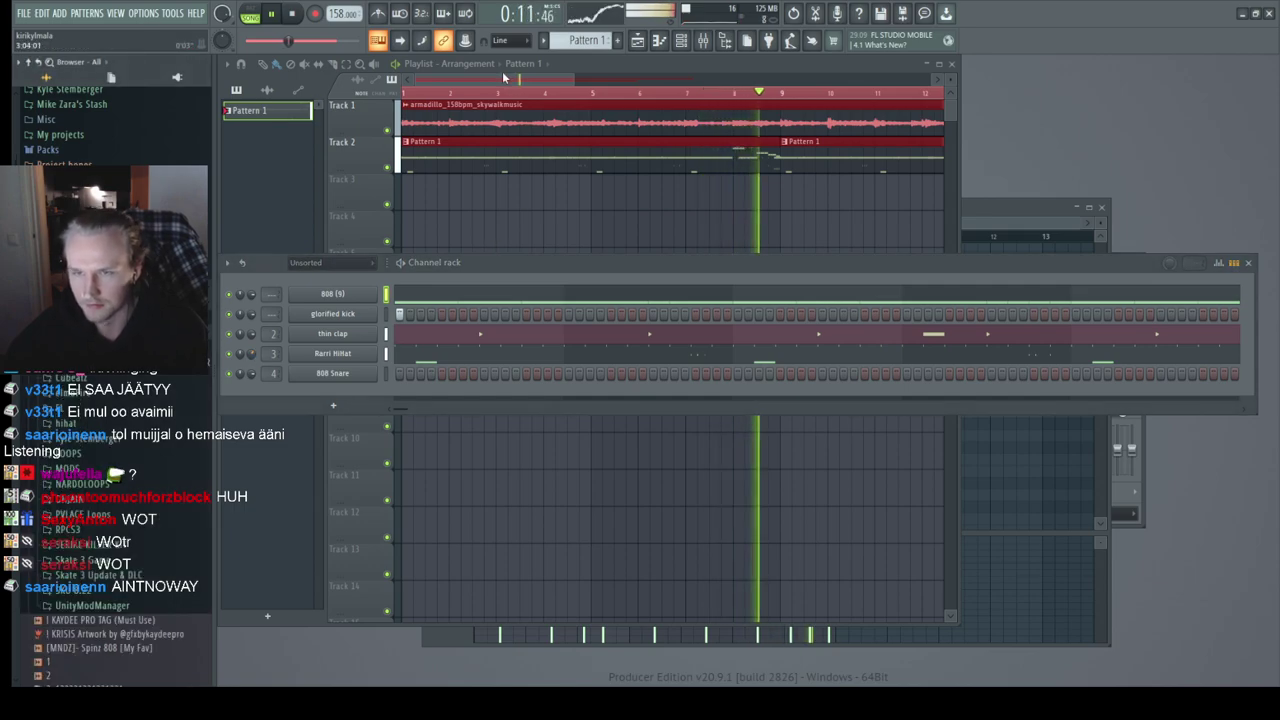
left_click(526, 314)
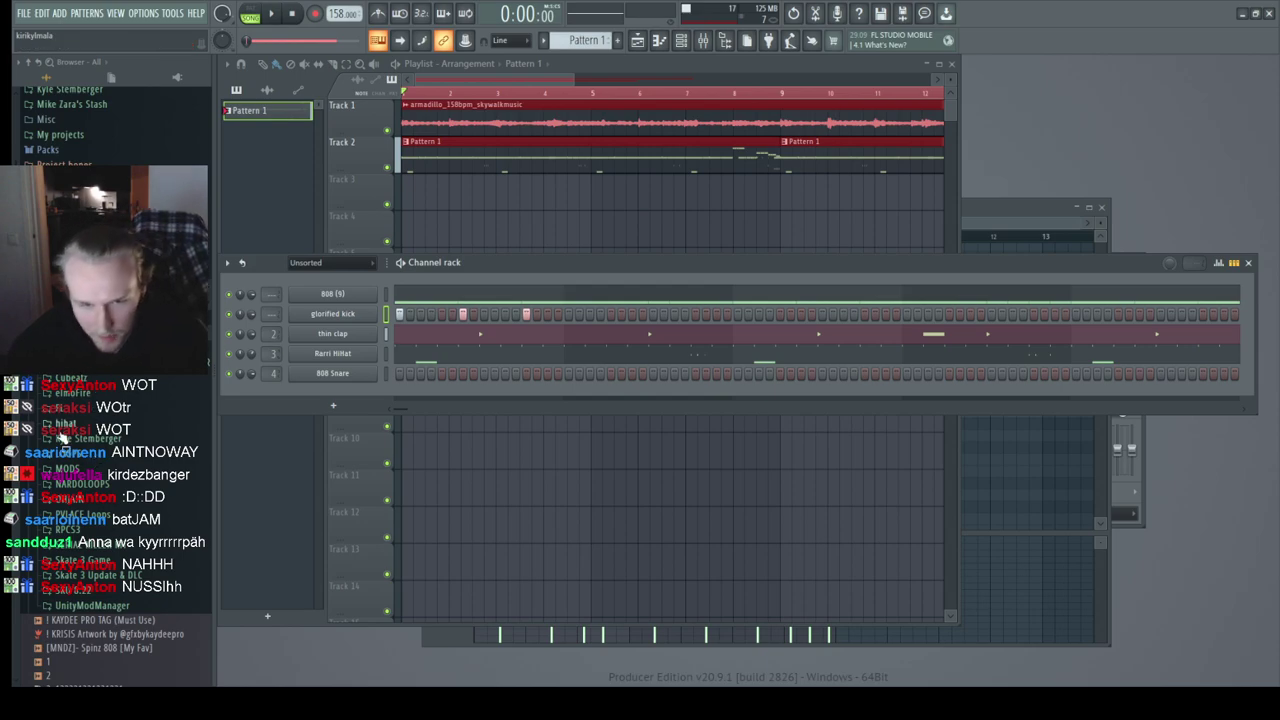
Step: Replace the 808 Snare channel's sound with the ad oh open hat sample and place a hit on step 5
scroll(128, 541, "down", 4)
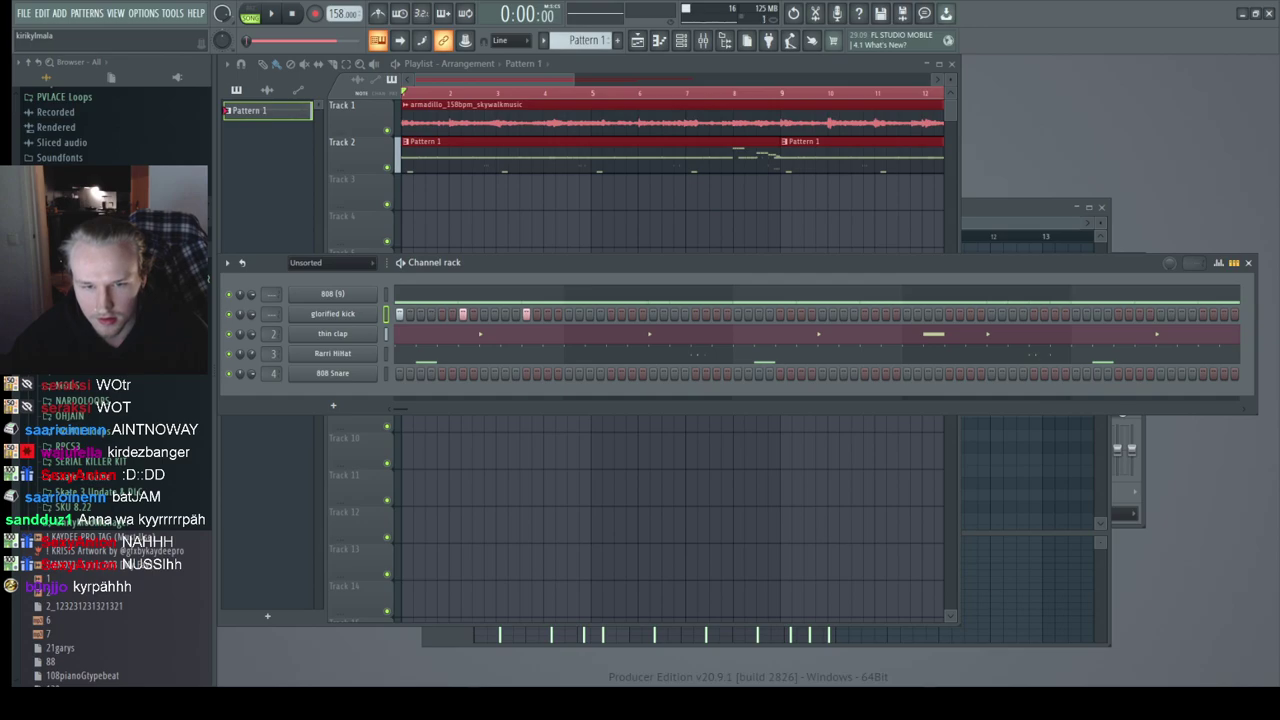
scroll(110, 400, "down", 10)
scroll(110, 530, "down", 10)
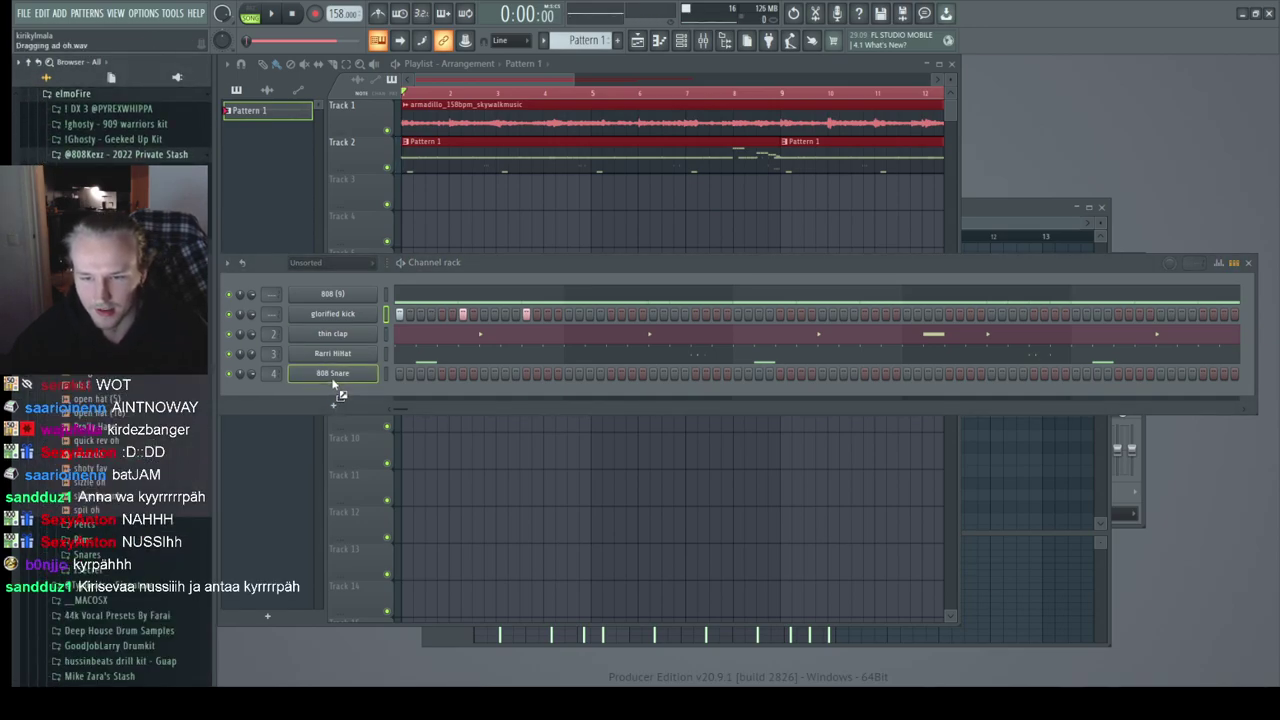
key("space")
left_click(441, 373)
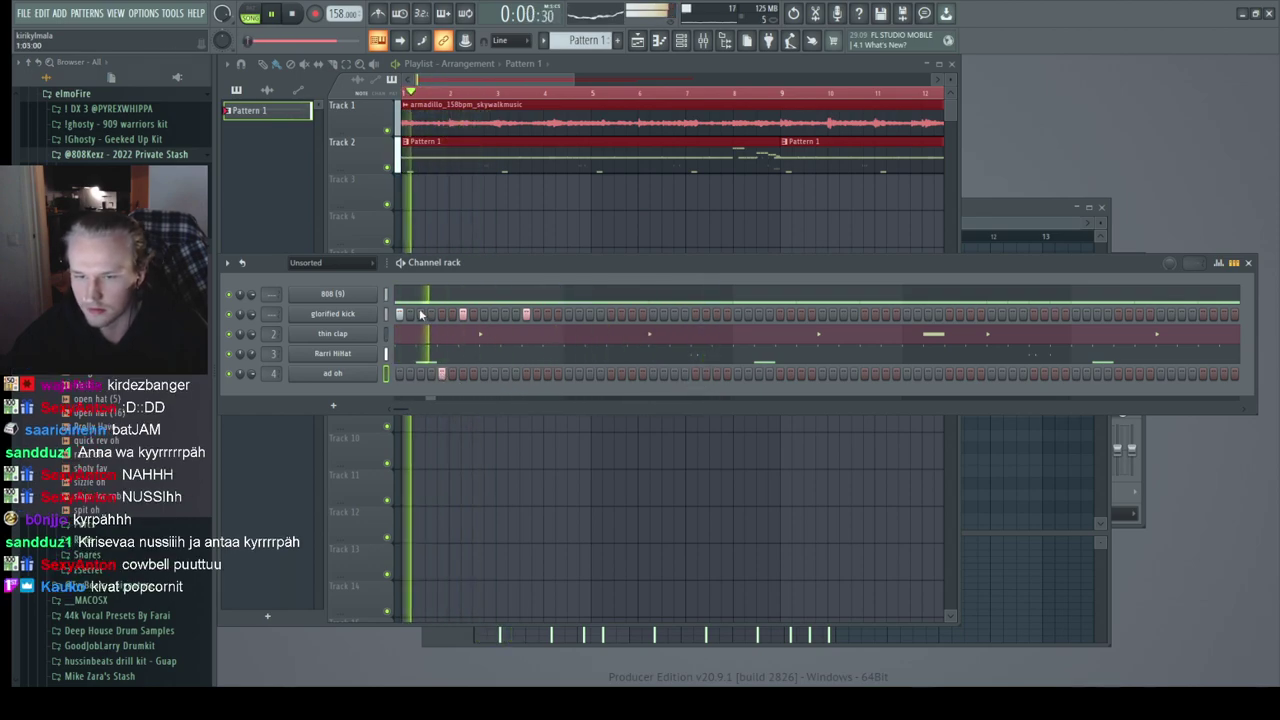
Step: In the 808 (9) piano roll, replace the four short C5 notes just before bar 5 with two notes twice as long
left_click(367, 295)
left_click(470, 296)
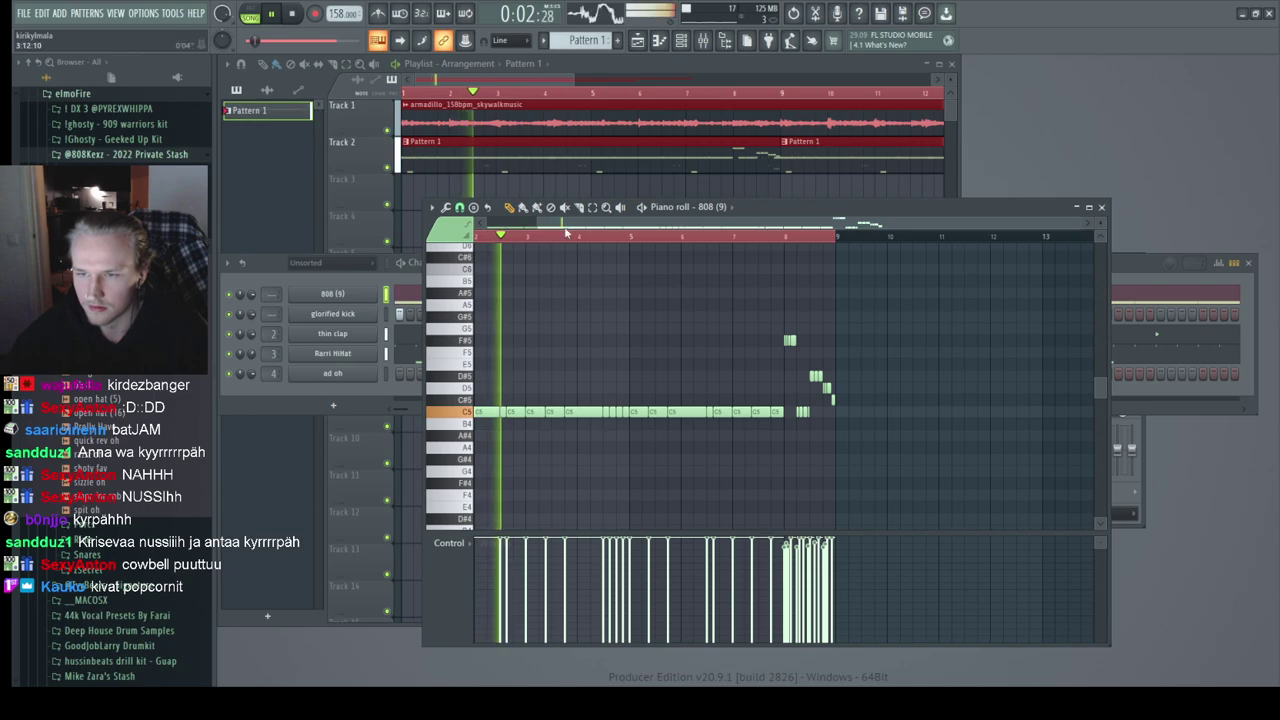
scroll(637, 377, "up", 2)
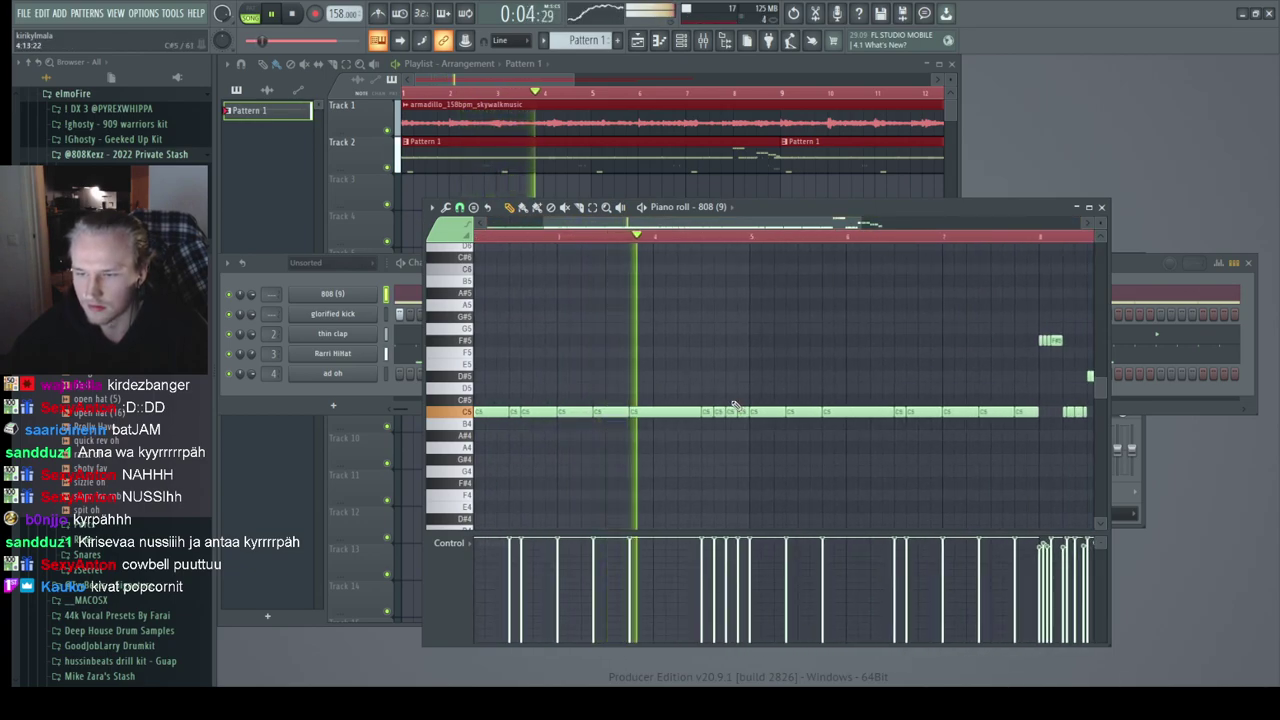
scroll(642, 390, "up", 1)
key("space")
scroll(640, 408, "up", 2)
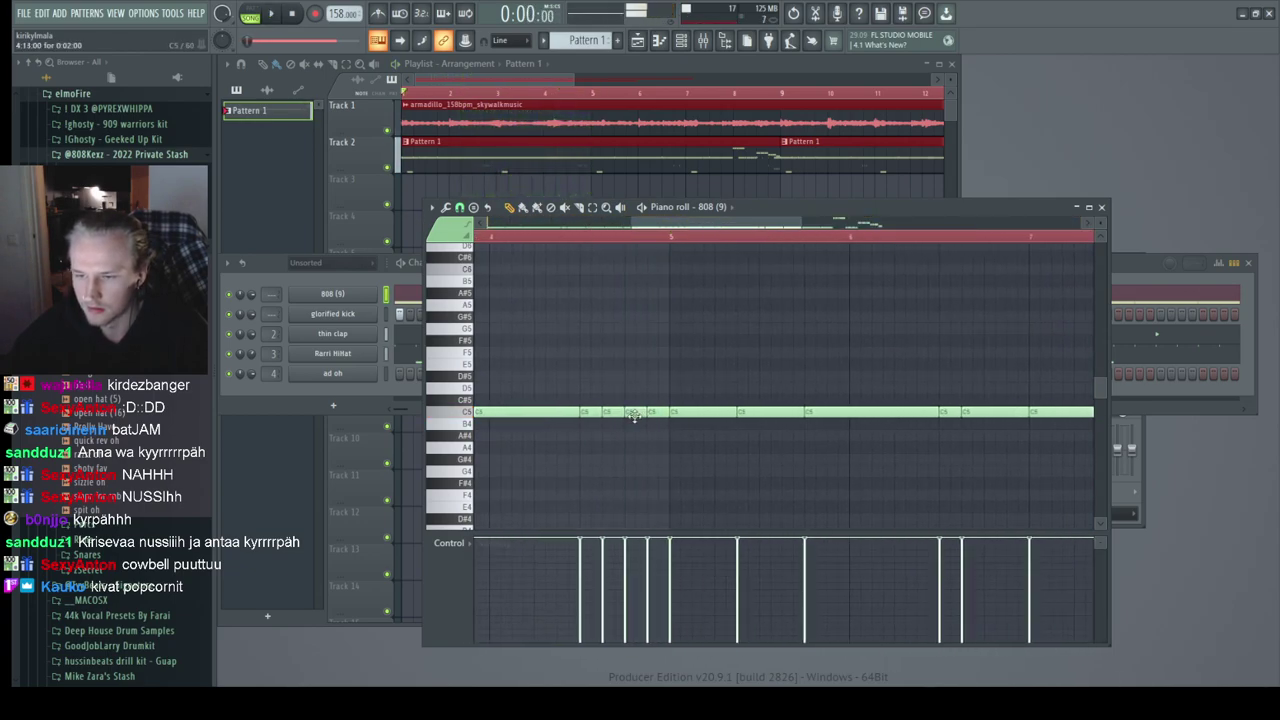
right_click(646, 413)
left_click(640, 412)
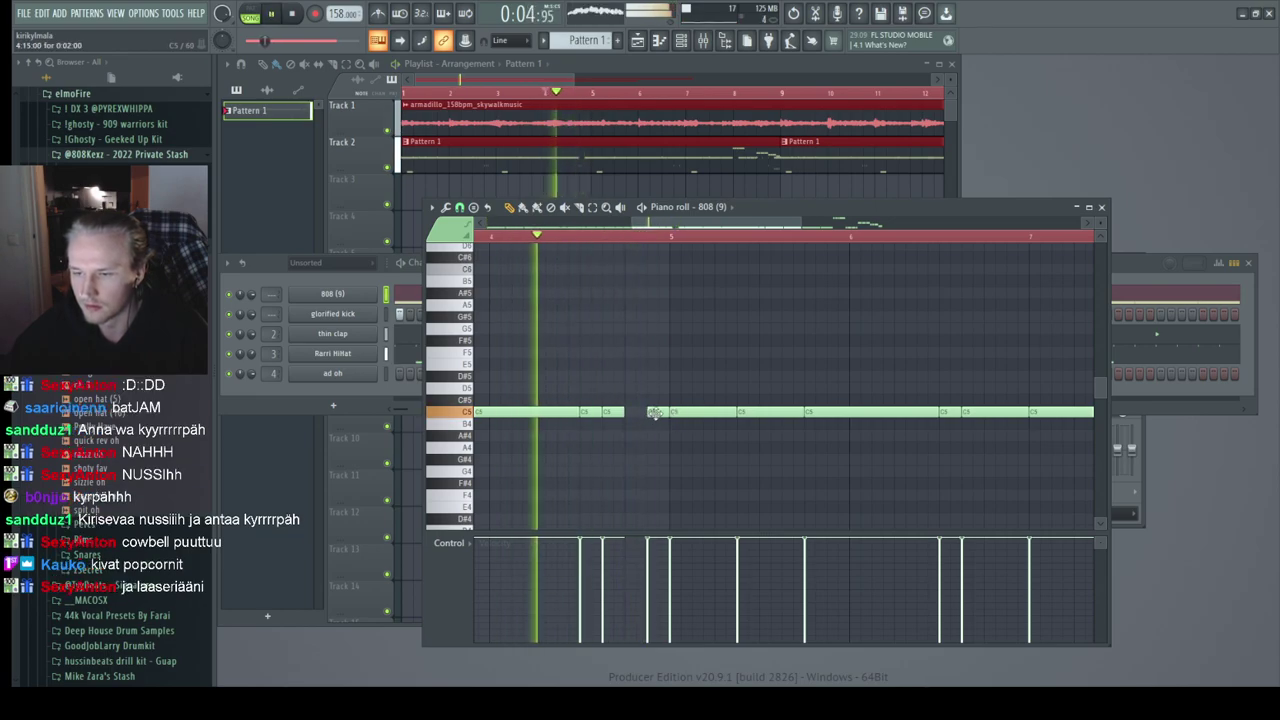
right_click(606, 413)
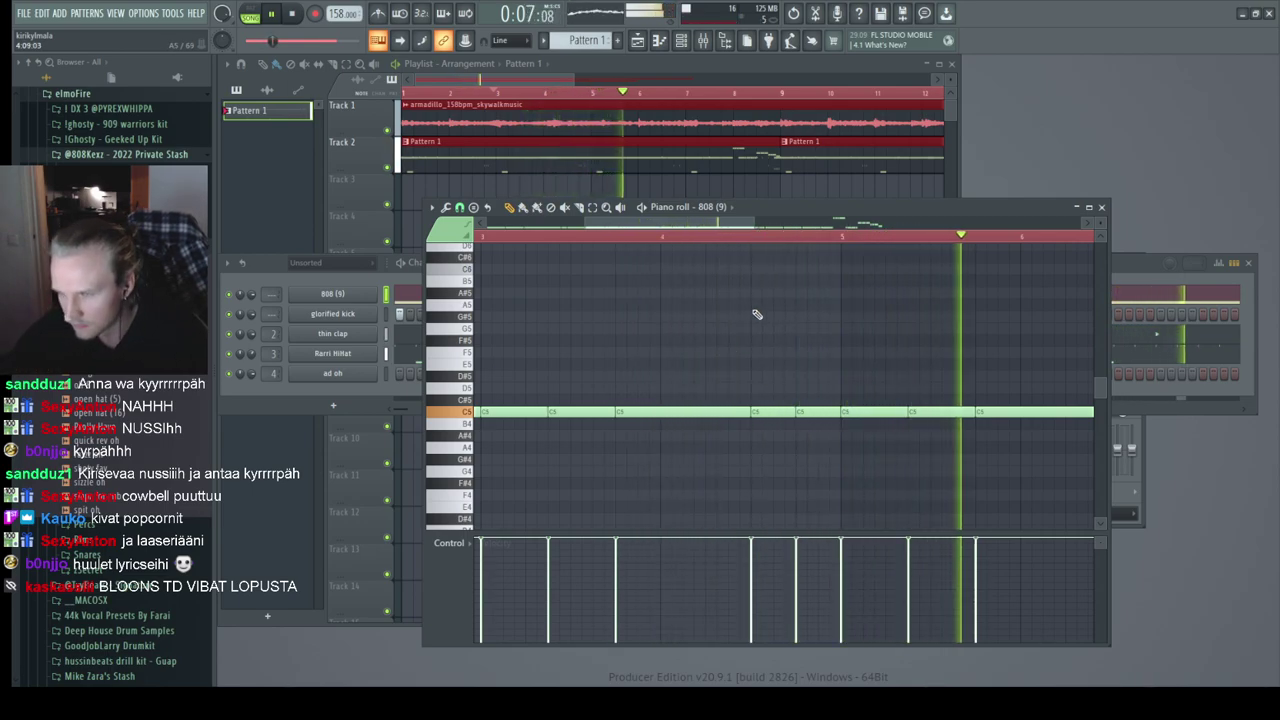
left_click_drag(697, 229, 895, 240)
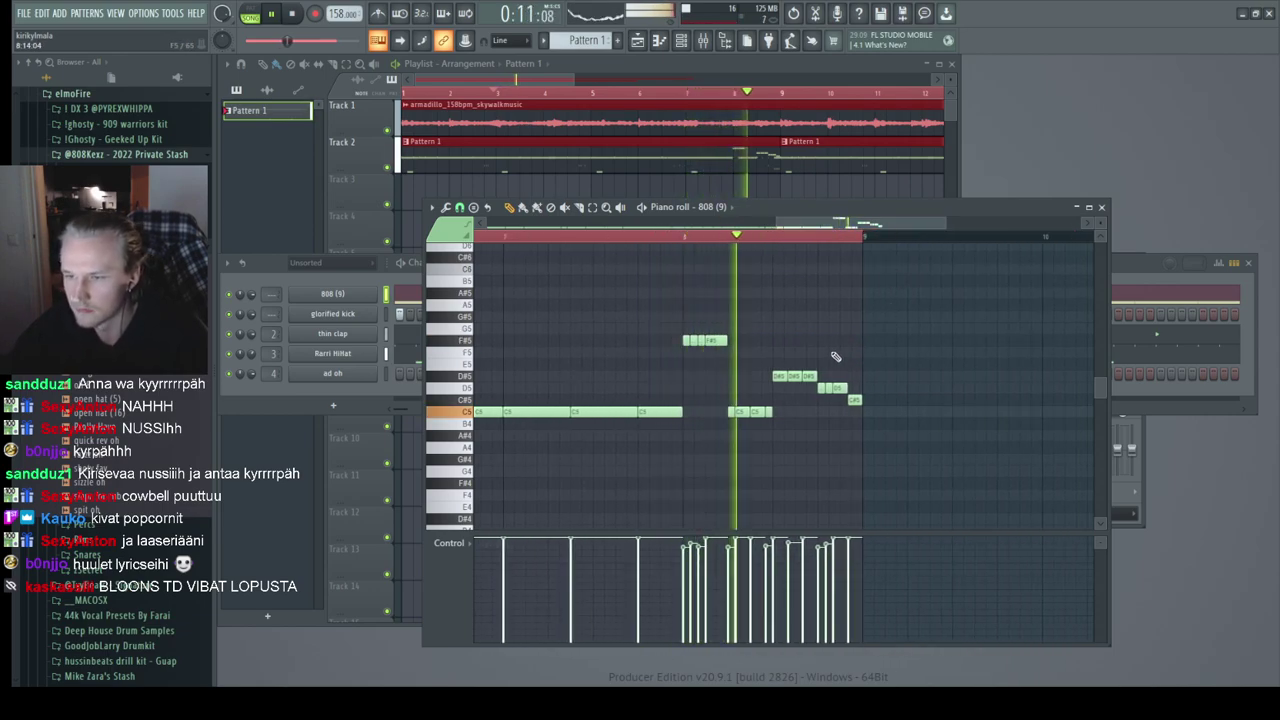
Step: In bar 8 of the 808 (9) piano roll, replace the short C5 notes following the F#5 run with one long C5 note
scroll(829, 375, "up", 2)
key("space")
key("space")
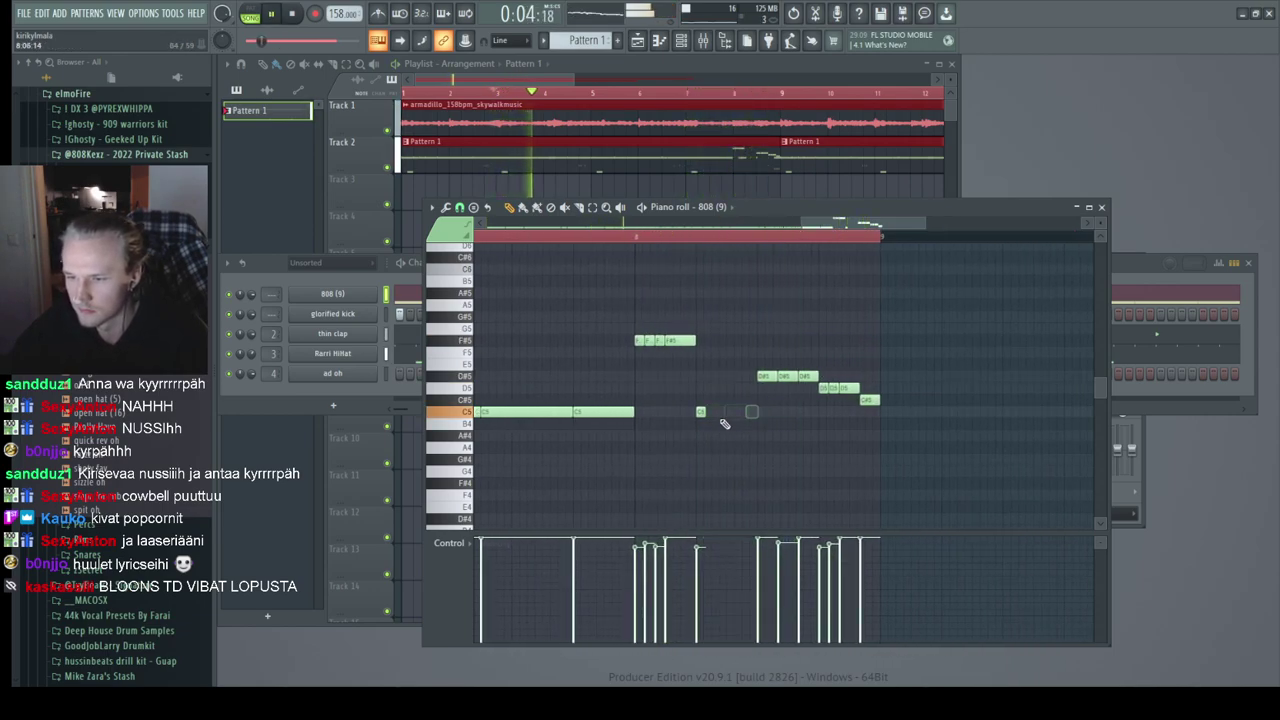
scroll(762, 380, "up", 2)
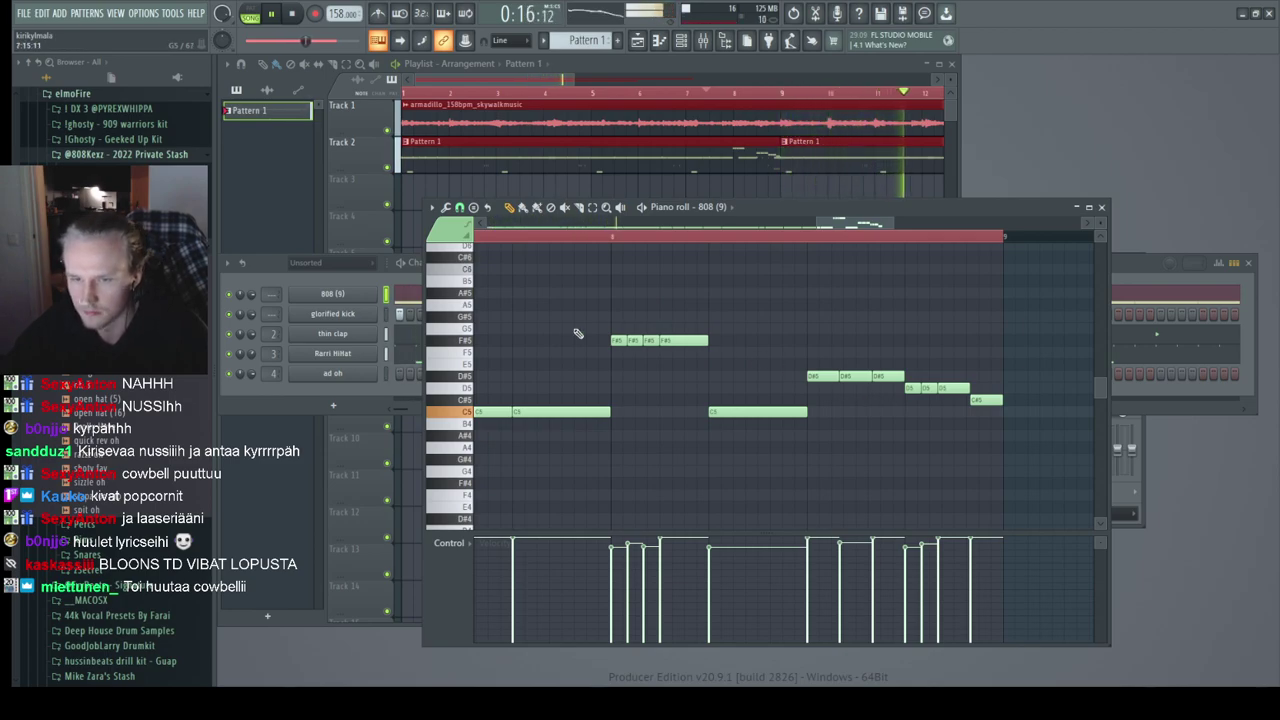
Step: Check the 808 (9) channel's volume envelope, and replace the first two short D5 notes in bar 8 with one longer D5 note
left_click(340, 294)
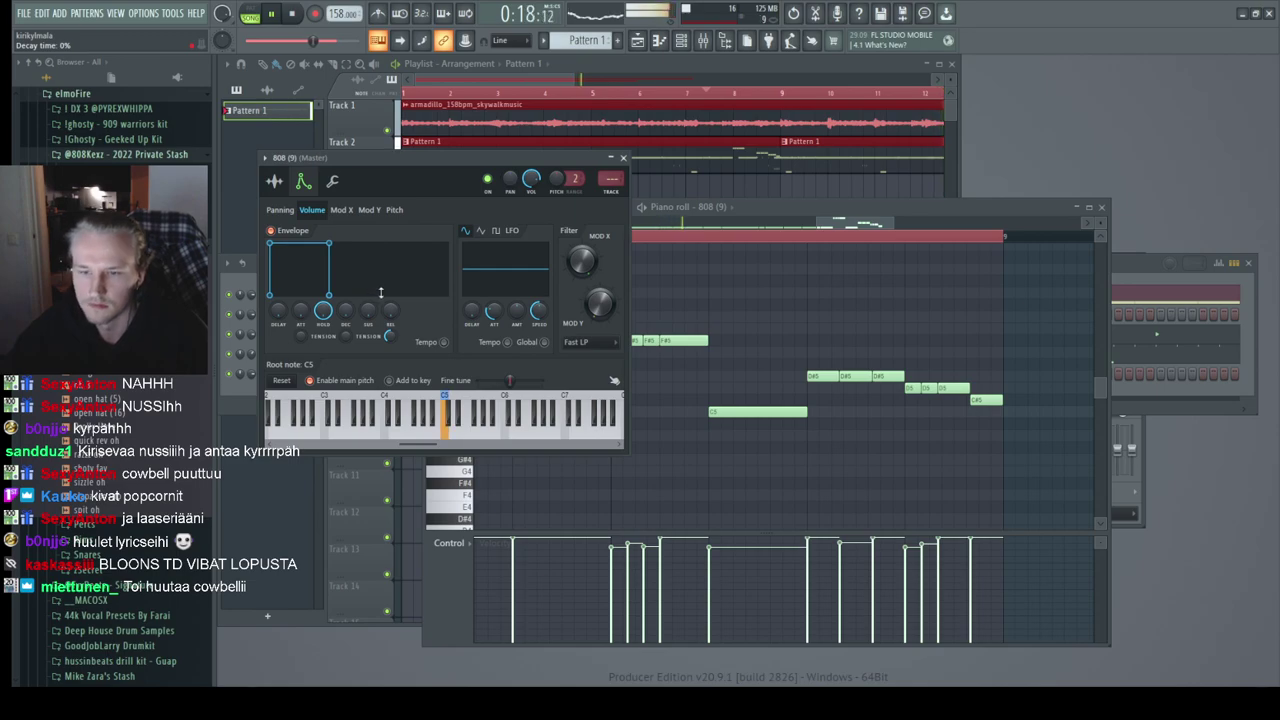
left_click(762, 208)
key("space")
key("space")
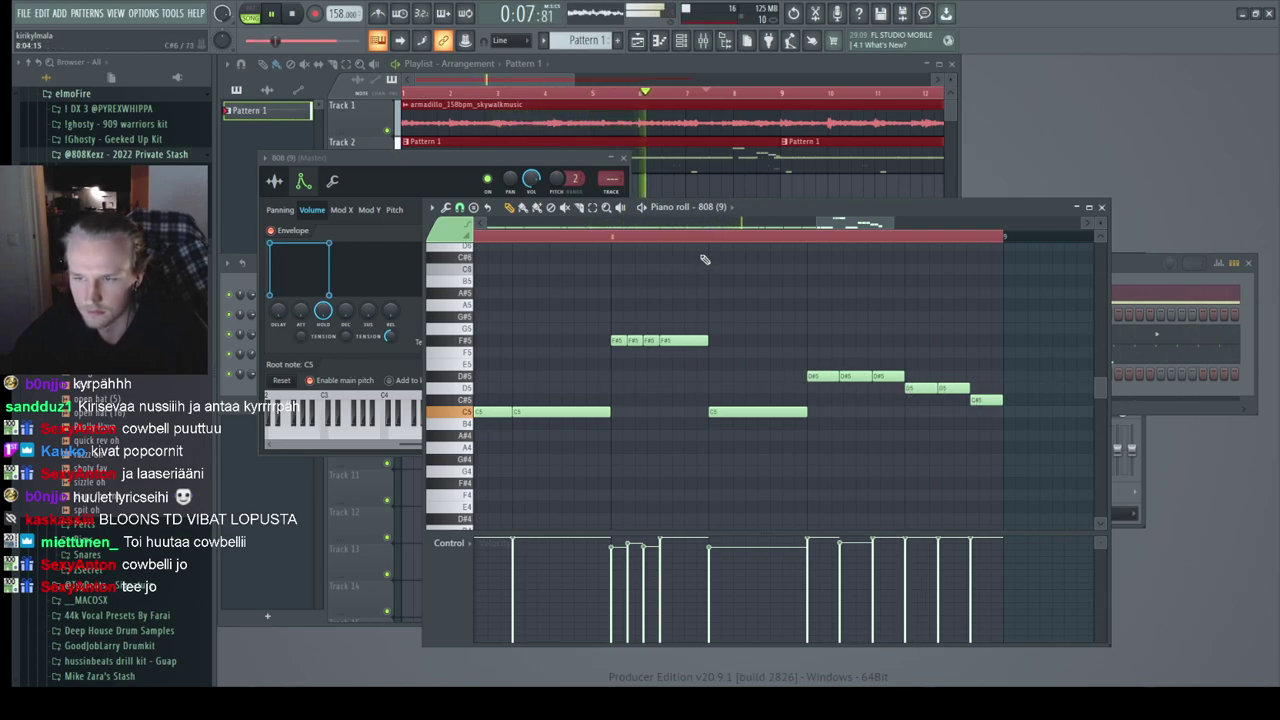
left_click_drag(855, 223, 841, 223)
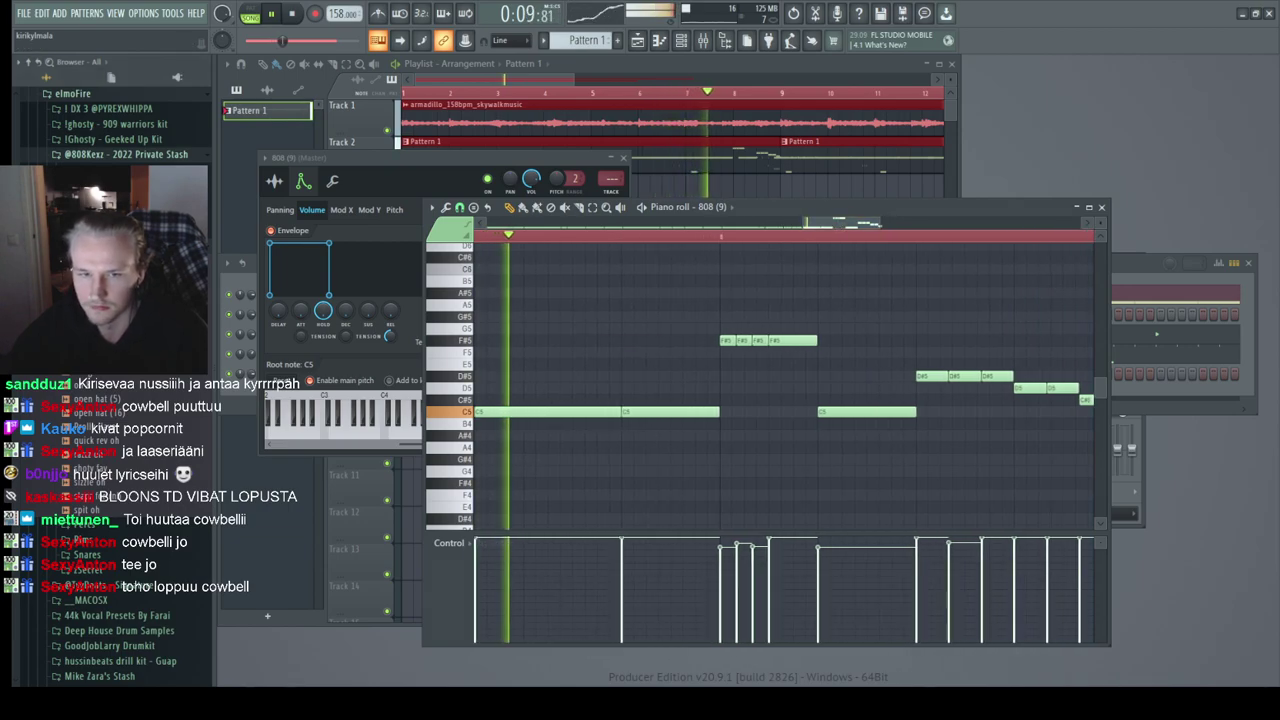
Step: Delete the second Pattern 1 clip from Track 2 and return playback to the start of the song
left_click(92, 246)
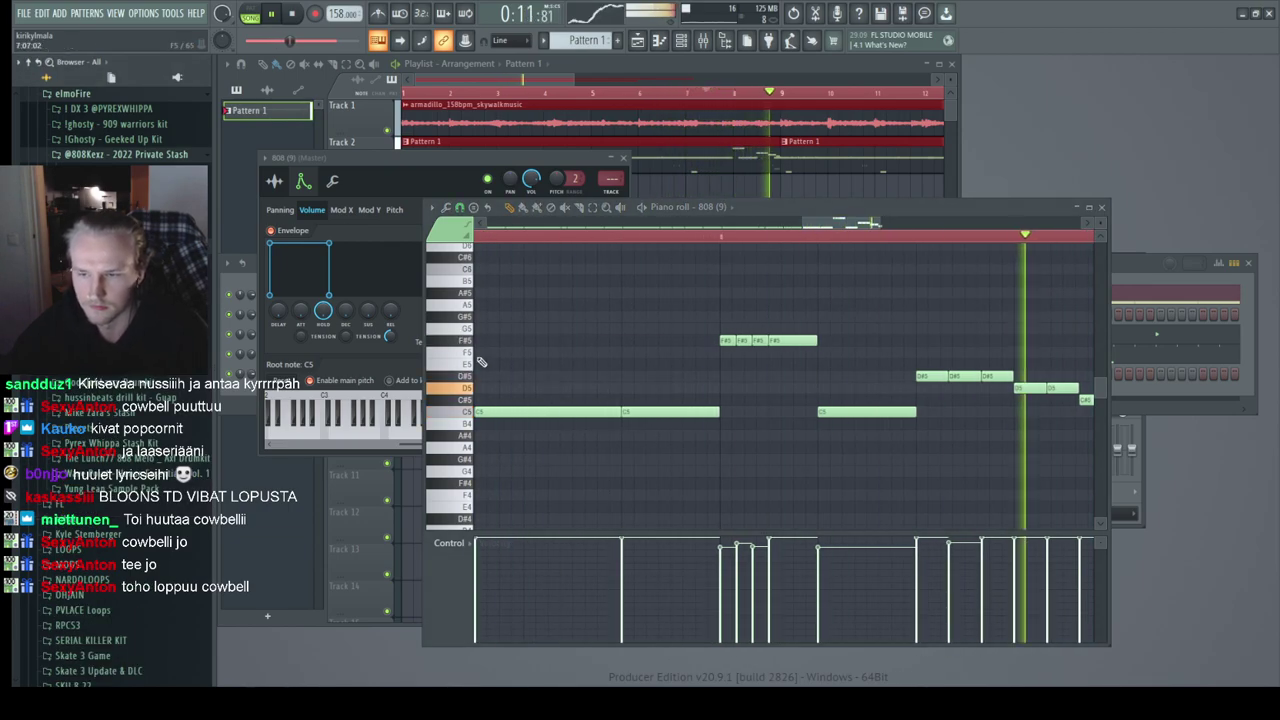
left_click(578, 66)
scroll(712, 284, "down", 5)
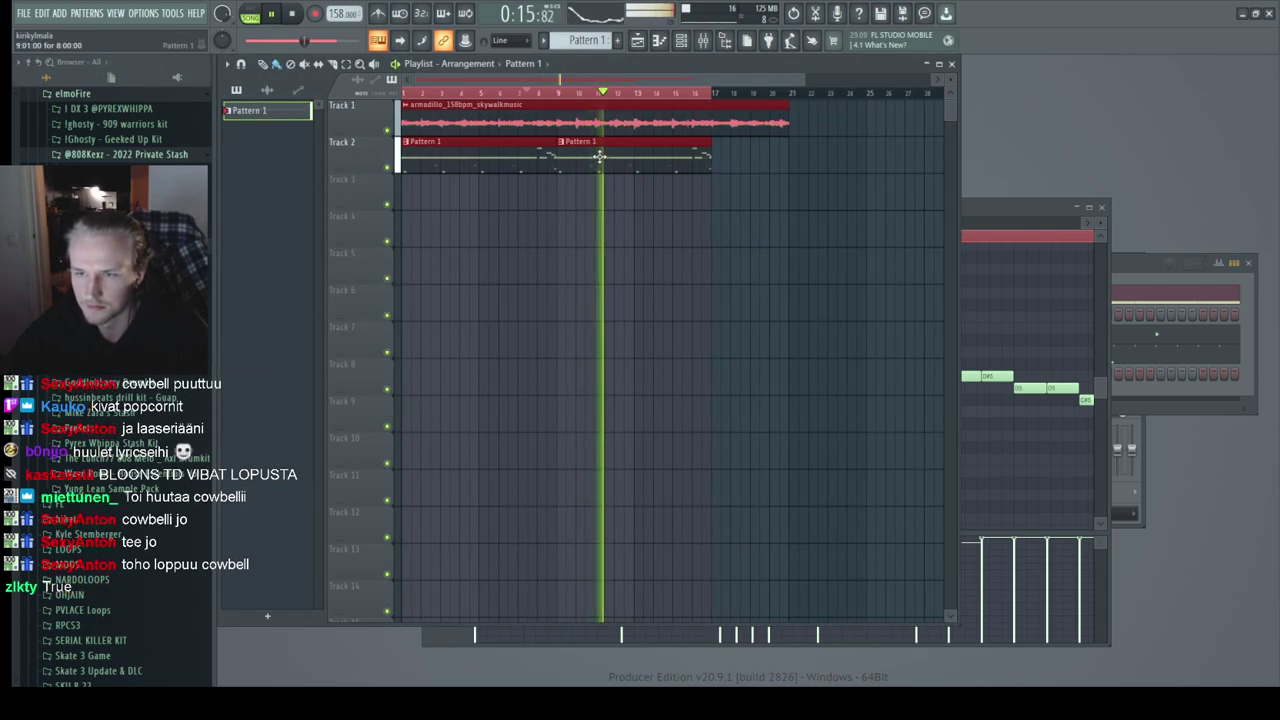
right_click(601, 158)
left_click_drag(438, 93, 400, 95)
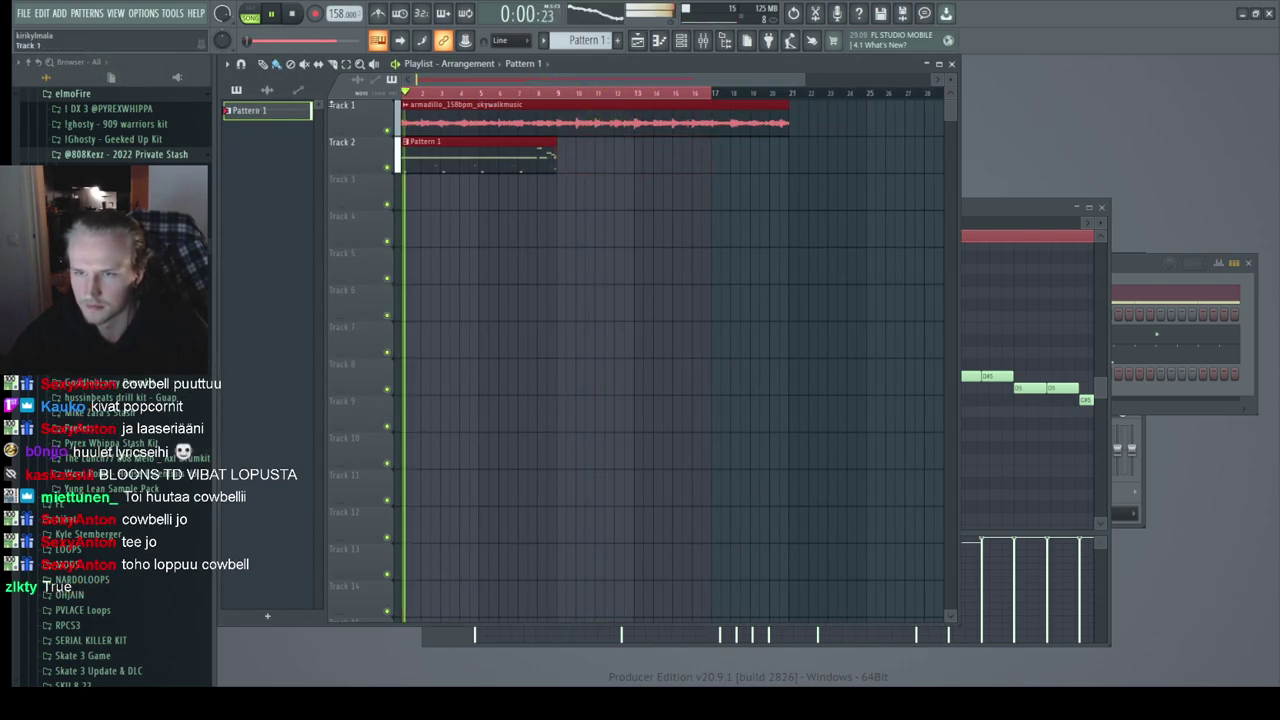
Step: Mute Track 2 and detect the armadillo sample's key with Auto-Key on the Master, checking the sample's pitch shift as well
left_click(388, 168)
left_click(704, 42)
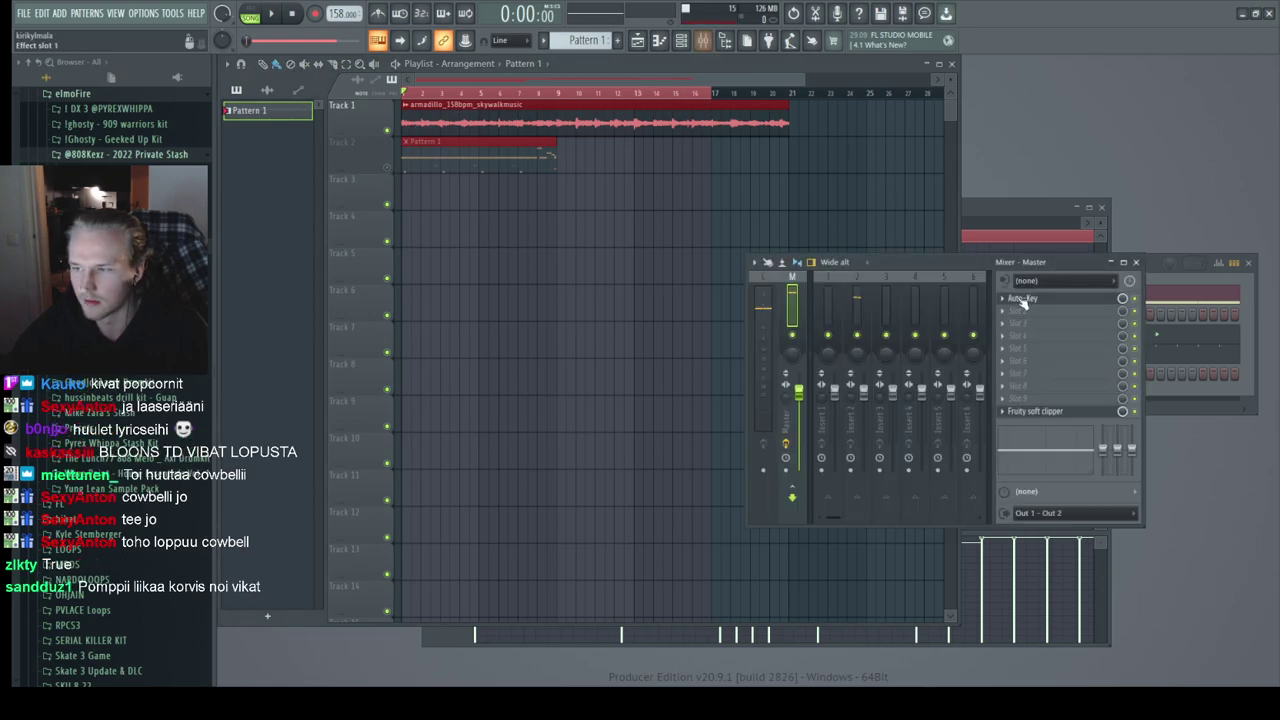
left_click(1022, 299)
key("space")
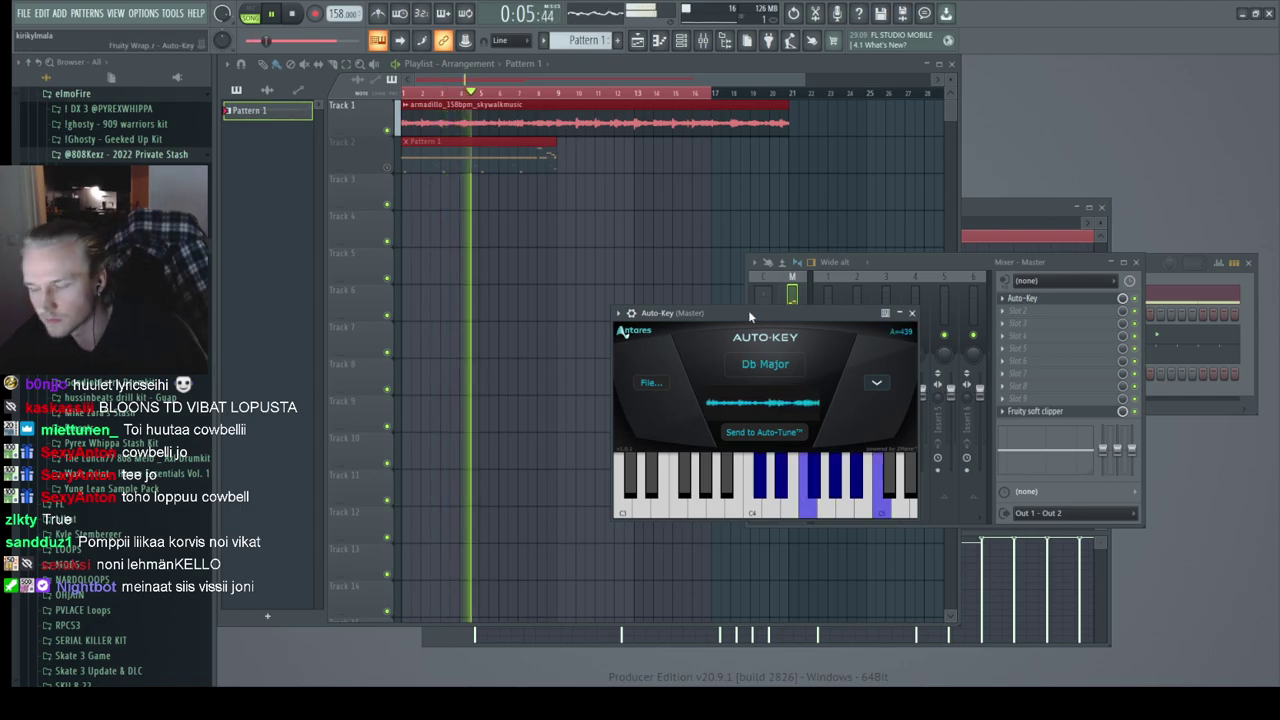
left_click(911, 313)
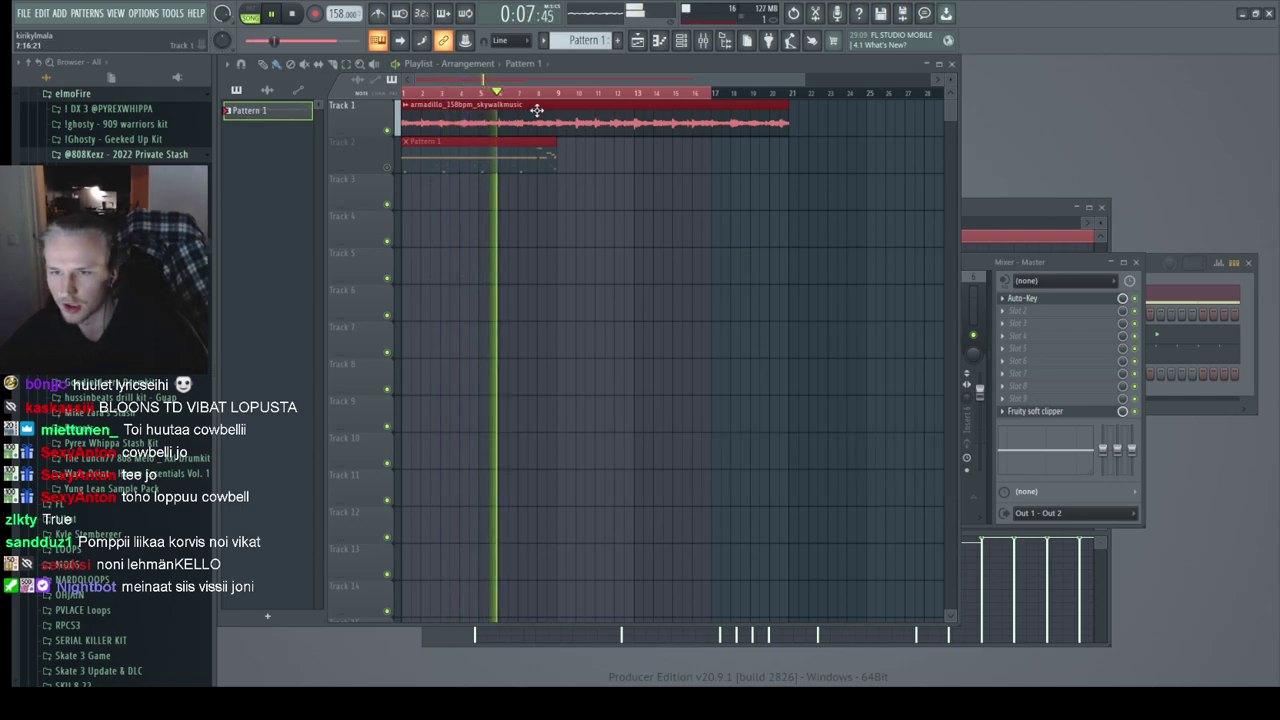
double_click(531, 108)
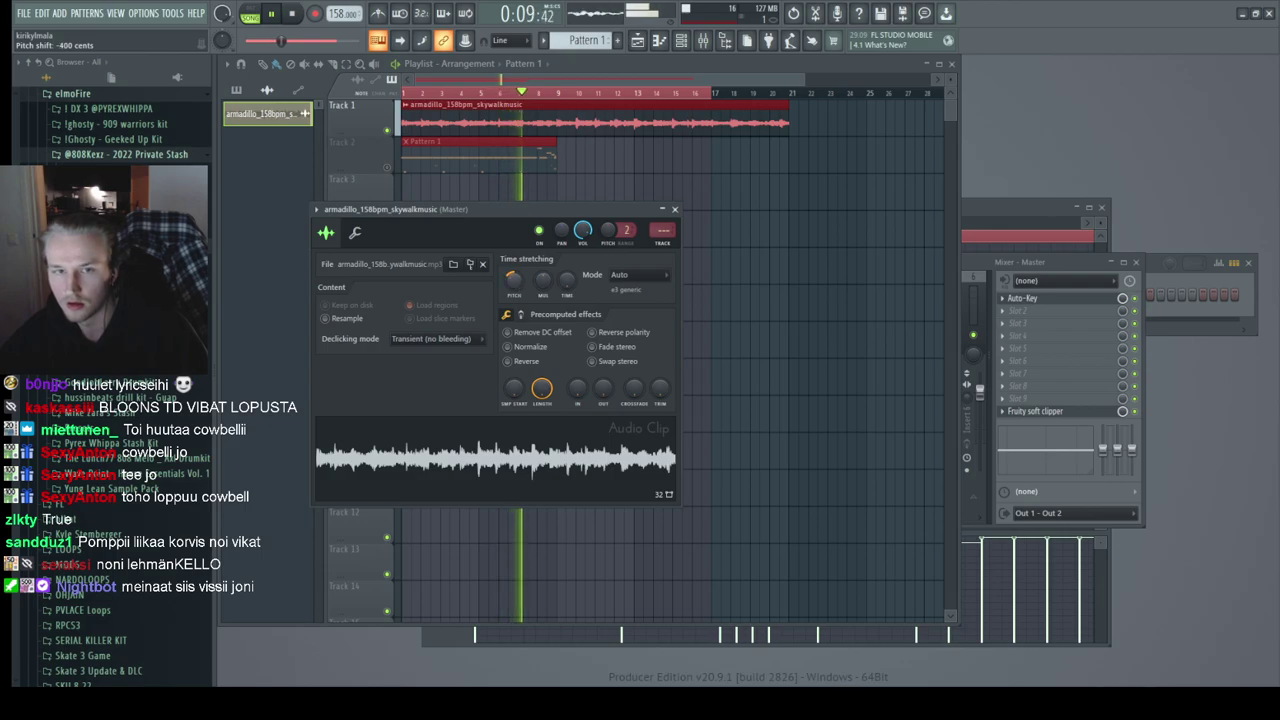
left_click(1034, 300)
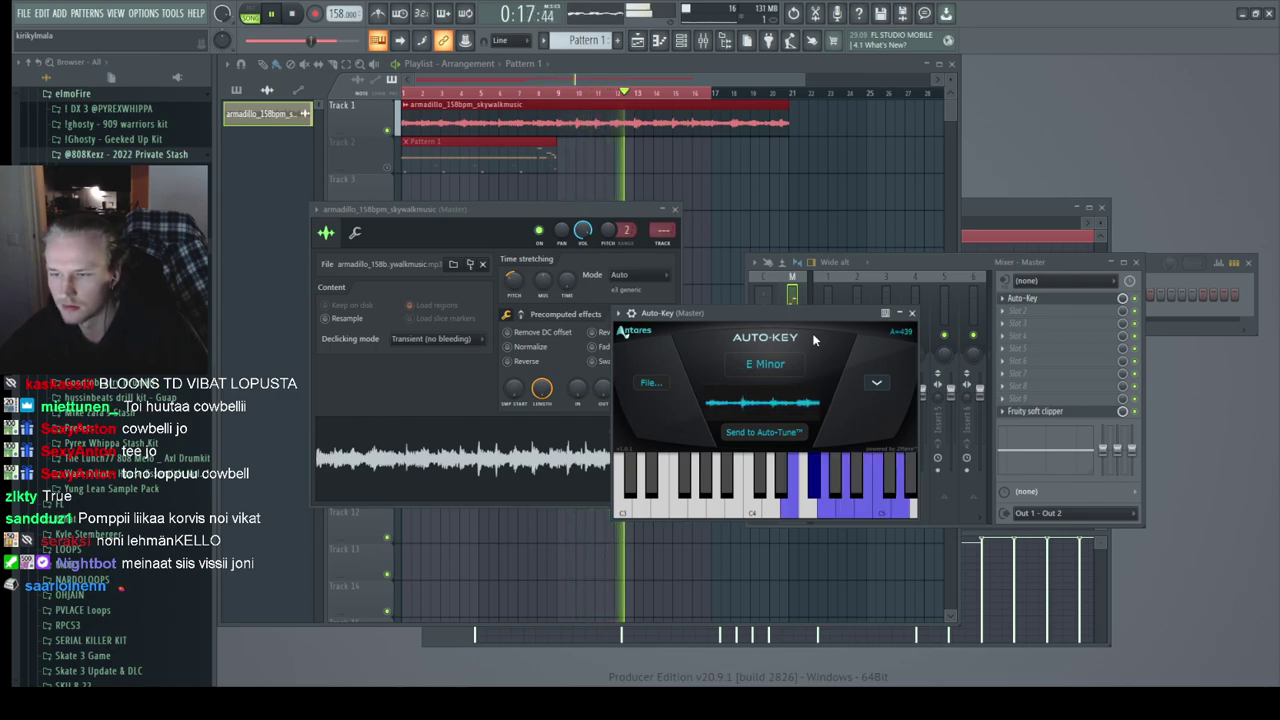
Step: Transpose all notes of the 808 (9) part up four semitones, from C5 to E5, and unmute Track 2 for playback
key("F12")
double_click(506, 146)
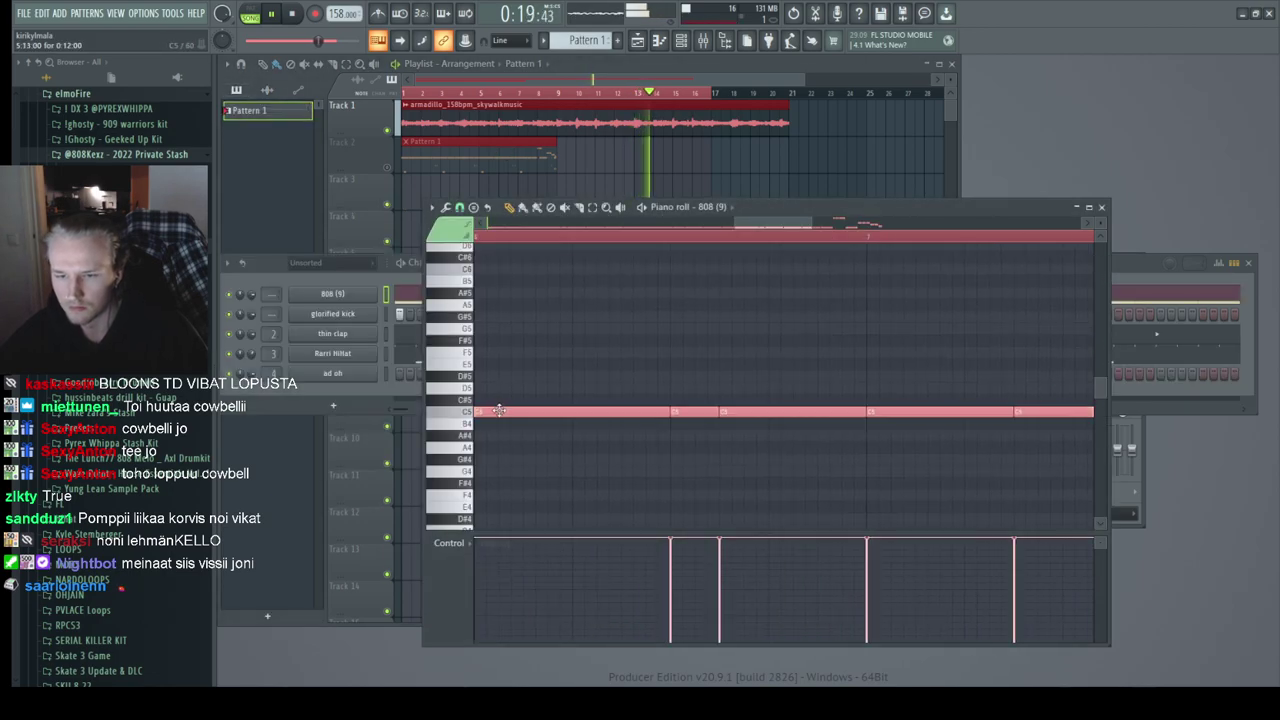
left_click_drag(497, 411, 492, 363)
left_click(405, 93)
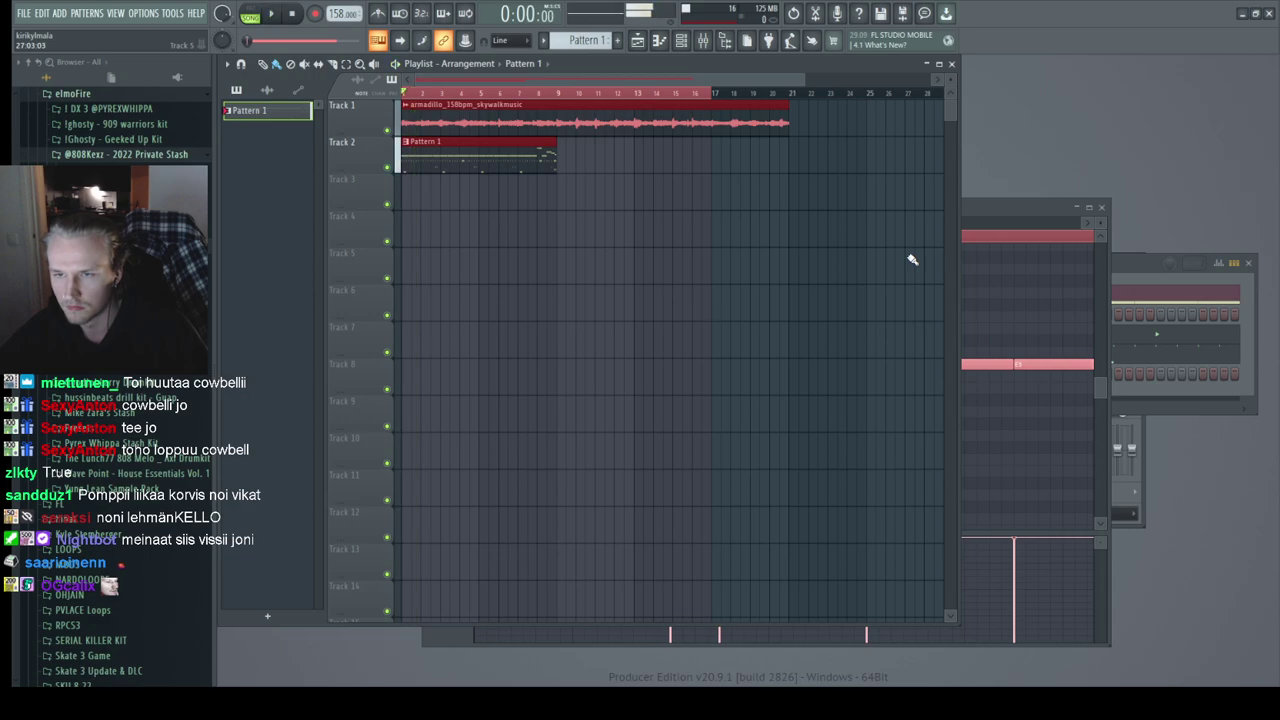
key("space")
Step: Clear the playlist's time selection and play the arrangement from the start
left_click_drag(442, 157, 518, 152)
left_click(515, 127)
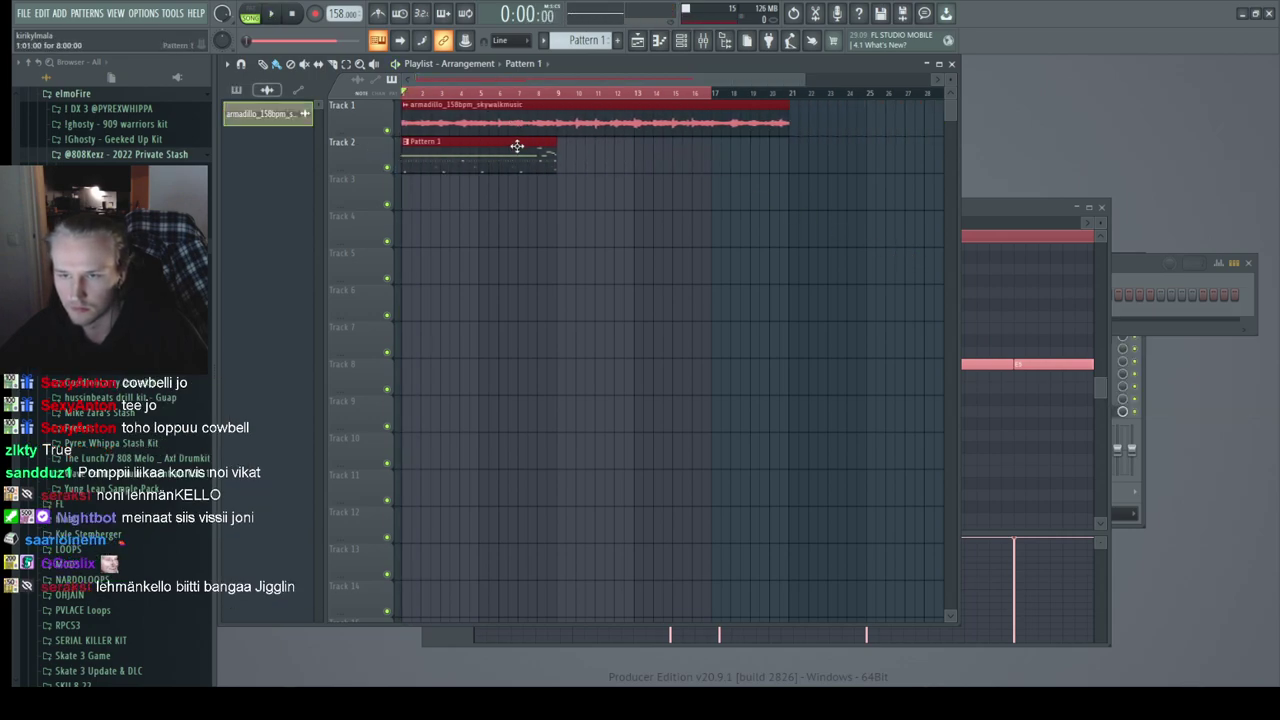
left_click(523, 95, "ctrl")
key("space")
Step: Try the Pattern 1 clip at 8:09:00 on Track 2, listen to it, and move it back to bar 1
left_click_drag(440, 170, 585, 170)
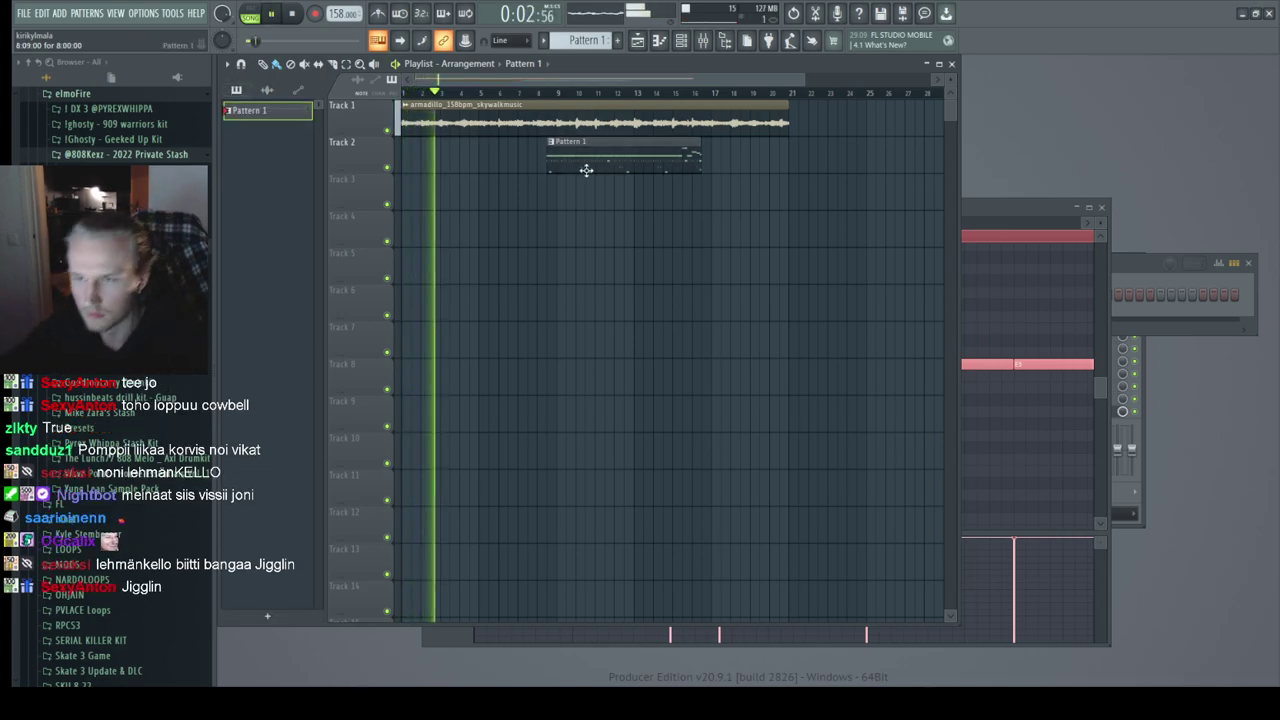
scroll(491, 186, "up", 2)
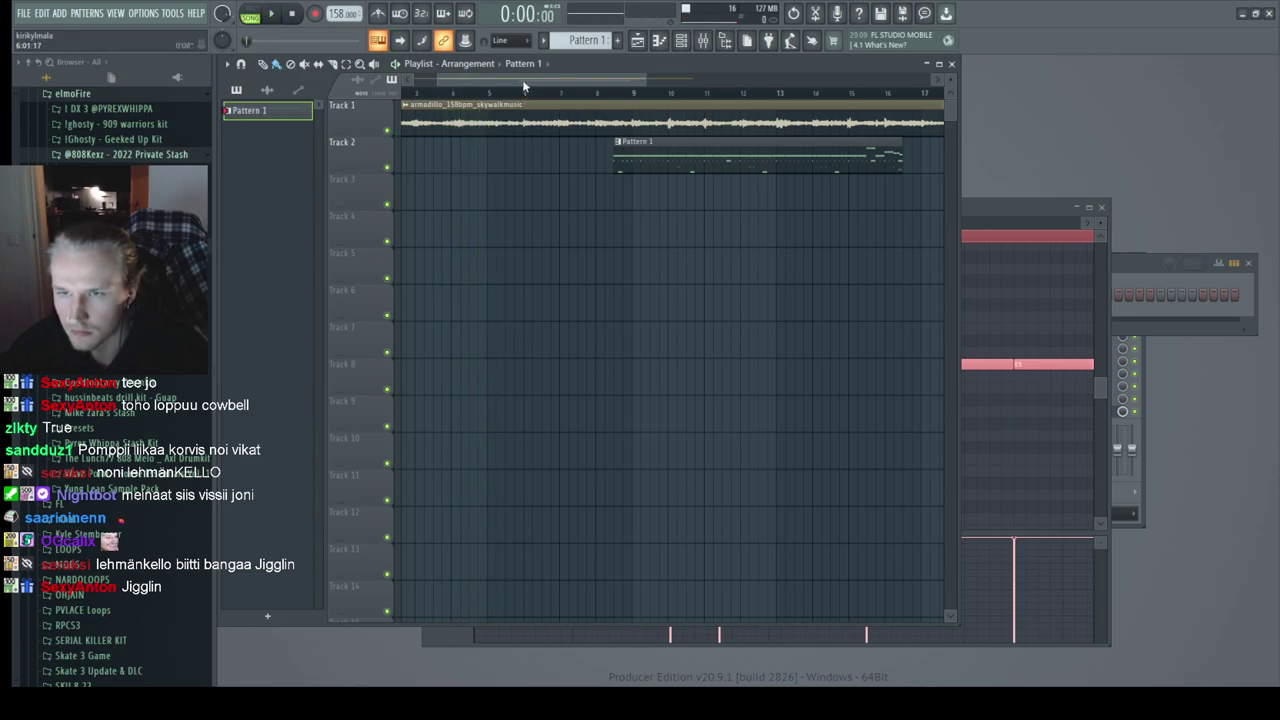
key("space")
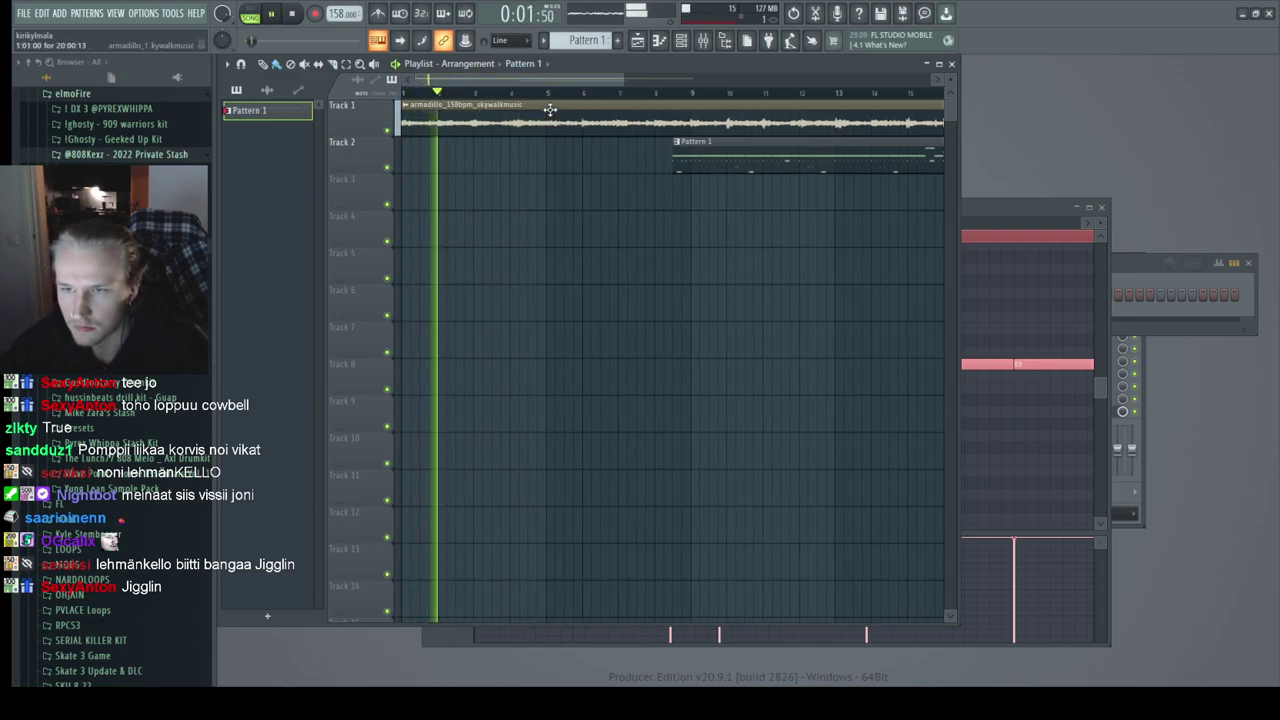
left_click_drag(711, 165, 438, 160)
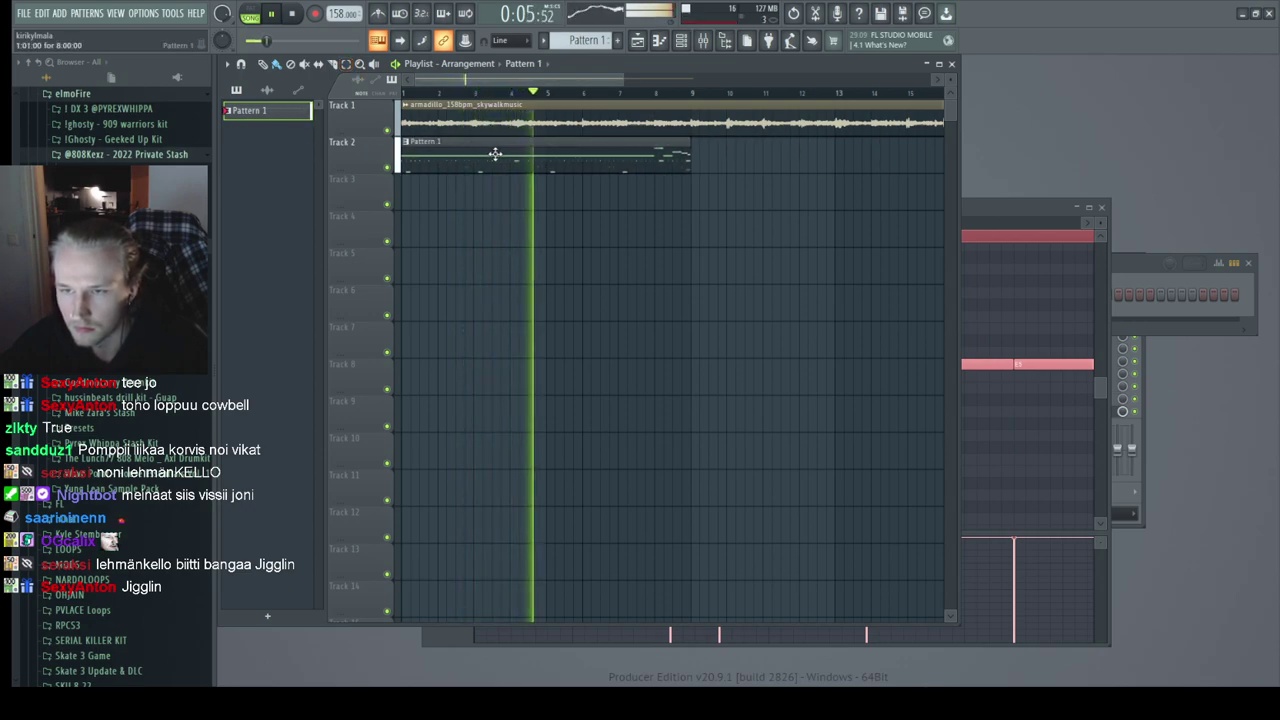
key("space")
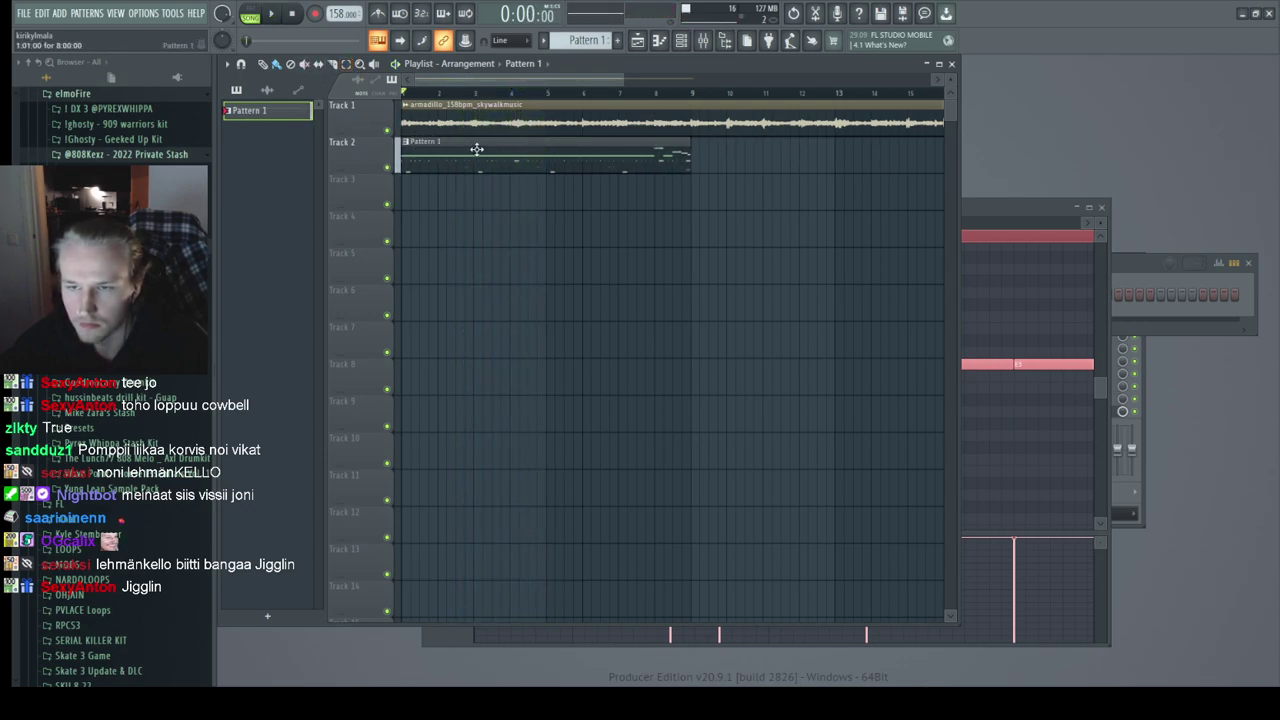
Step: Cut the first Pattern 1 clip down to a short piece ending at bar 5, and place a second full clip at bar 5
left_click(707, 153)
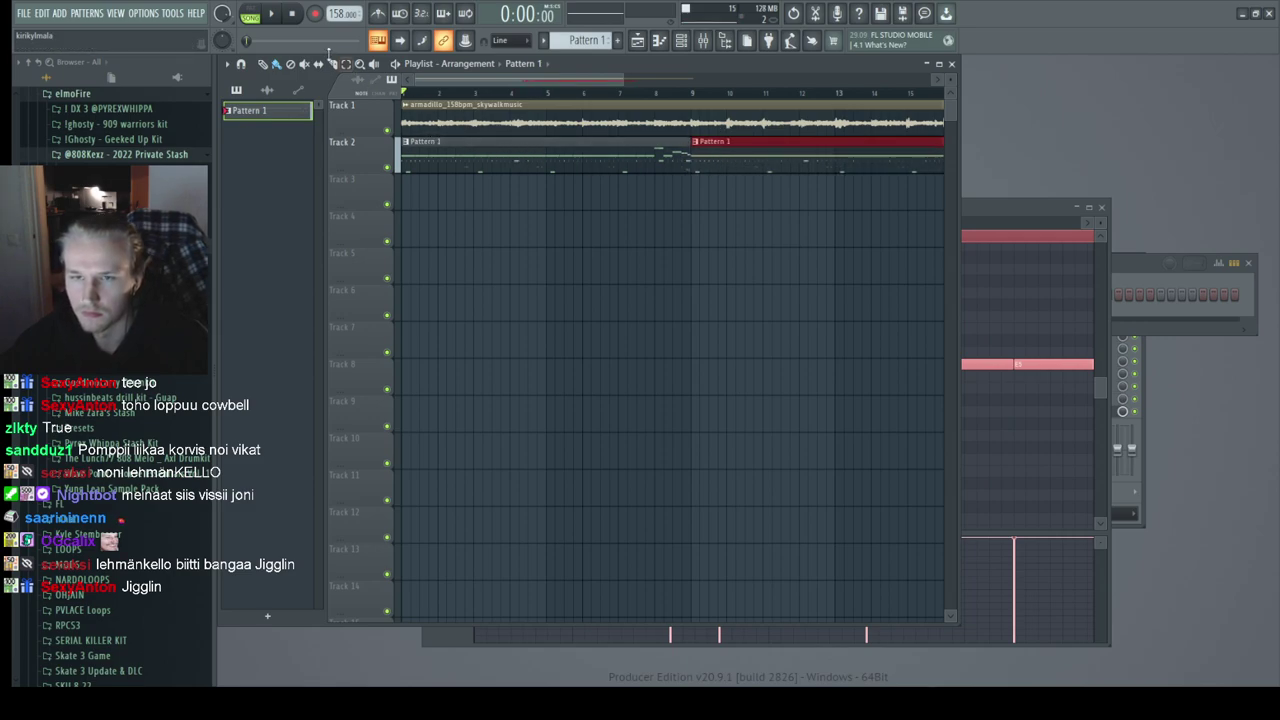
key("space")
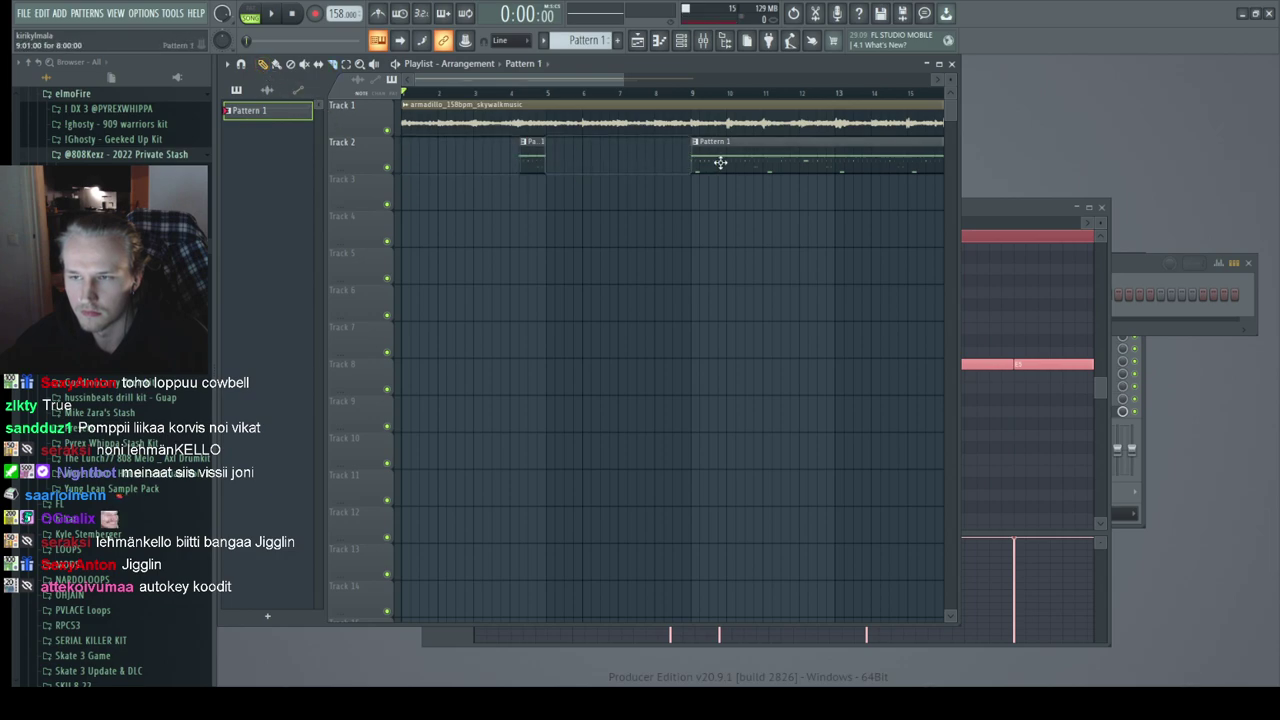
left_click_drag(720, 163, 578, 154)
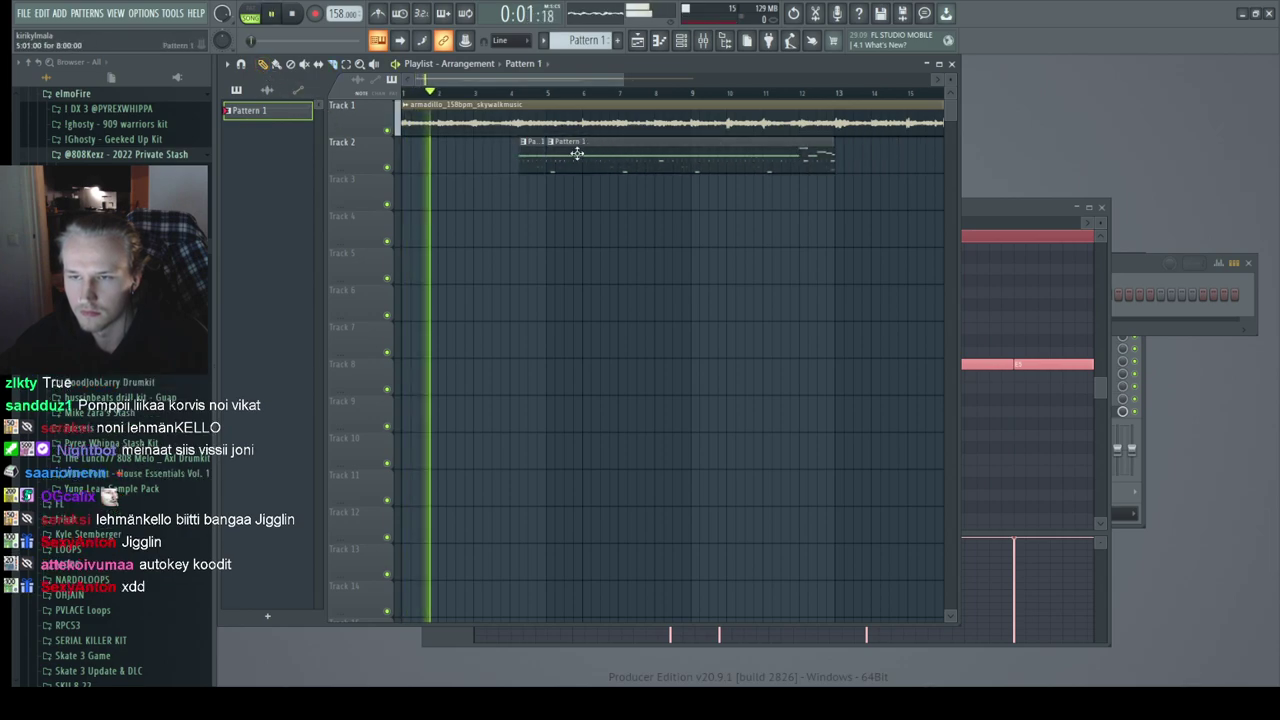
Step: Extend the short Pattern 1 clip's start back to bar 4 and listen to the arrangement through bar 12
scroll(520, 162, "up", 4, "ctrl")
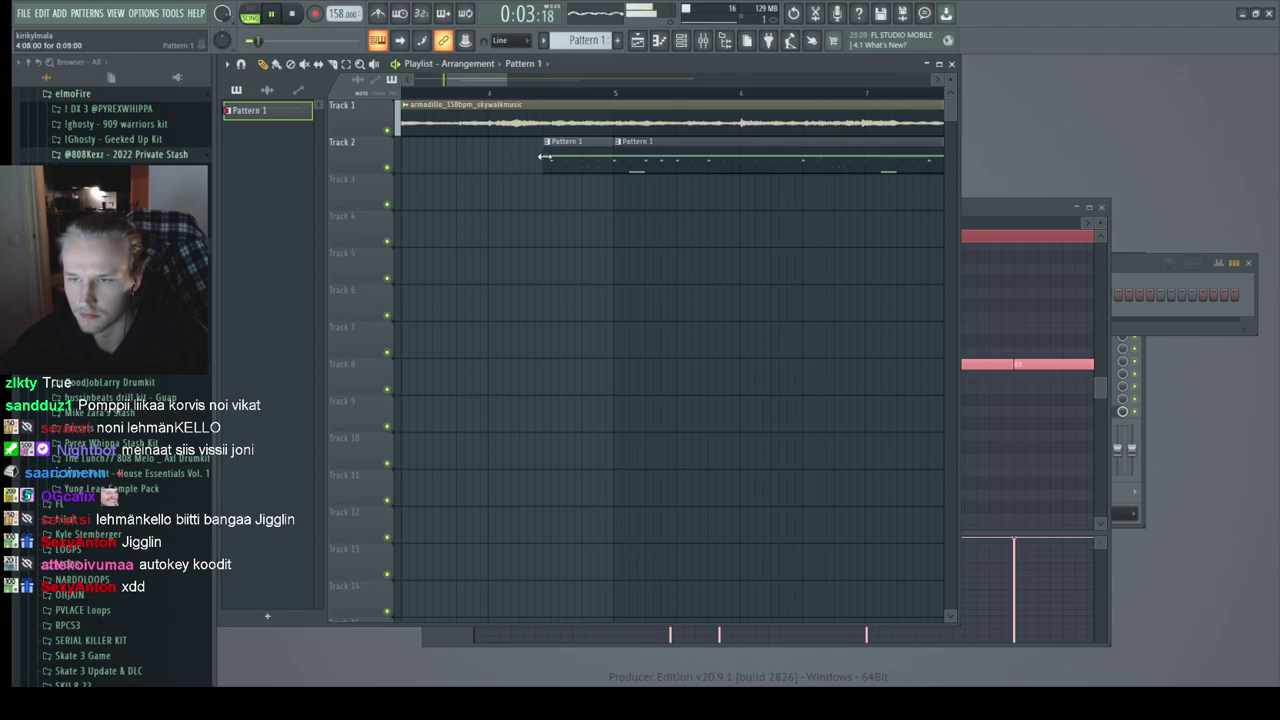
key("space")
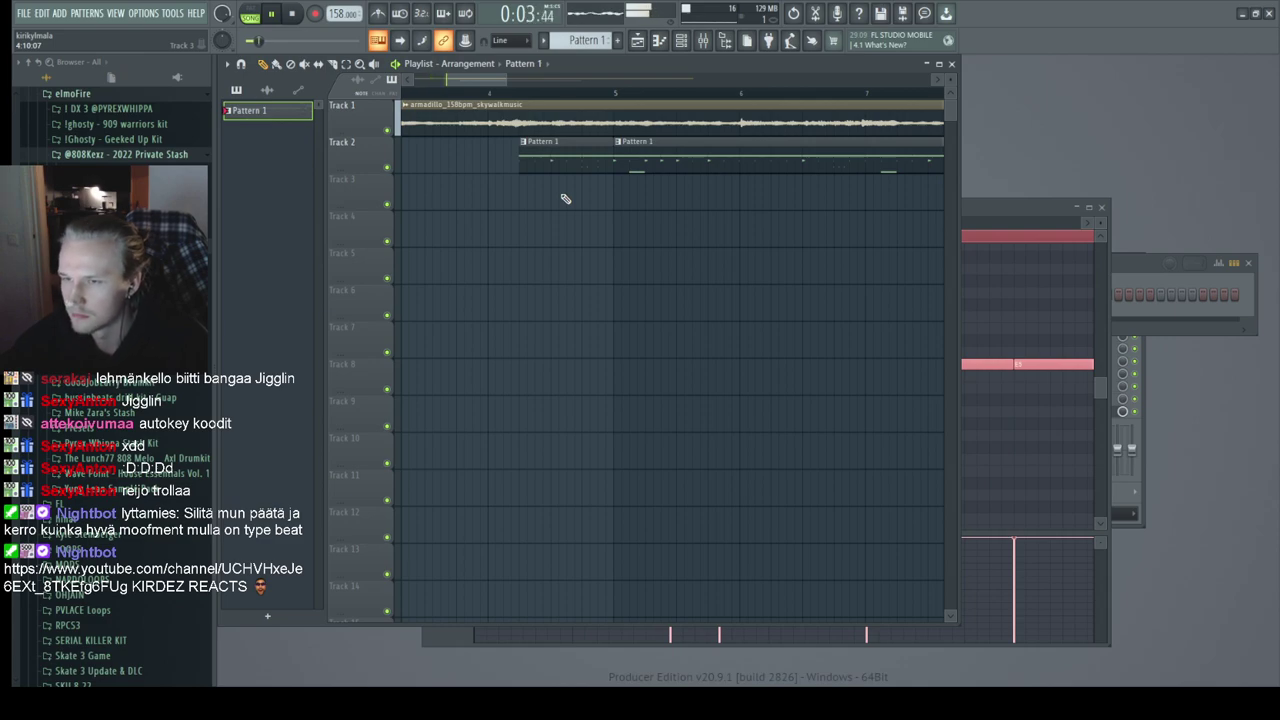
key("space")
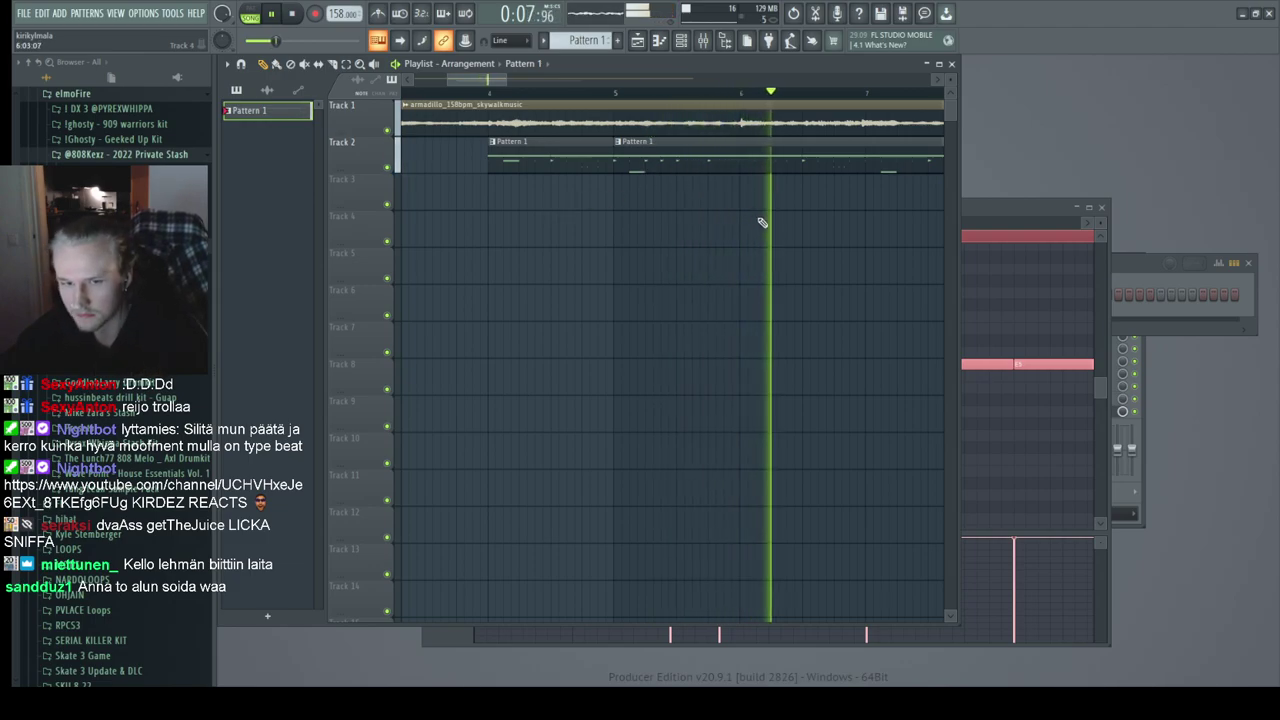
scroll(772, 215, "down", 4, "ctrl")
scroll(775, 214, "down", 2, "ctrl")
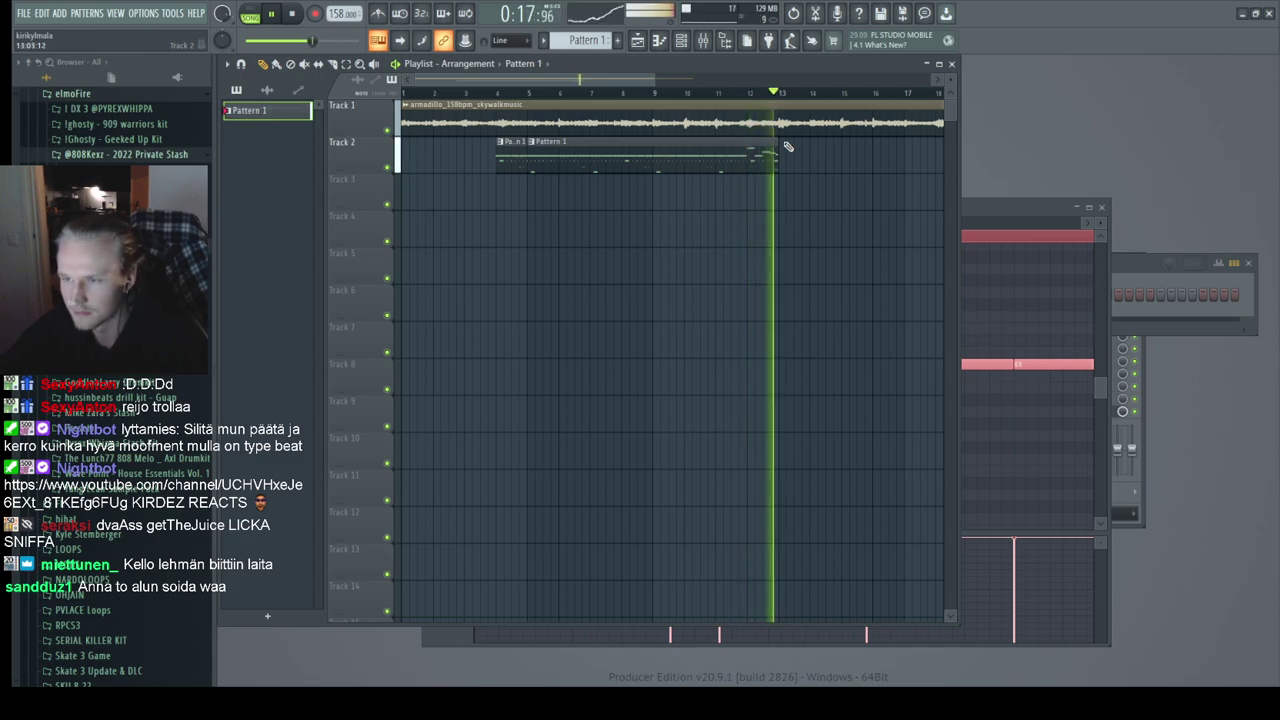
Step: Duplicate the eight-bar Pattern 1 clip at bar 13, trimming the copy to leave a short gap before it and end at bar 21
key("space")
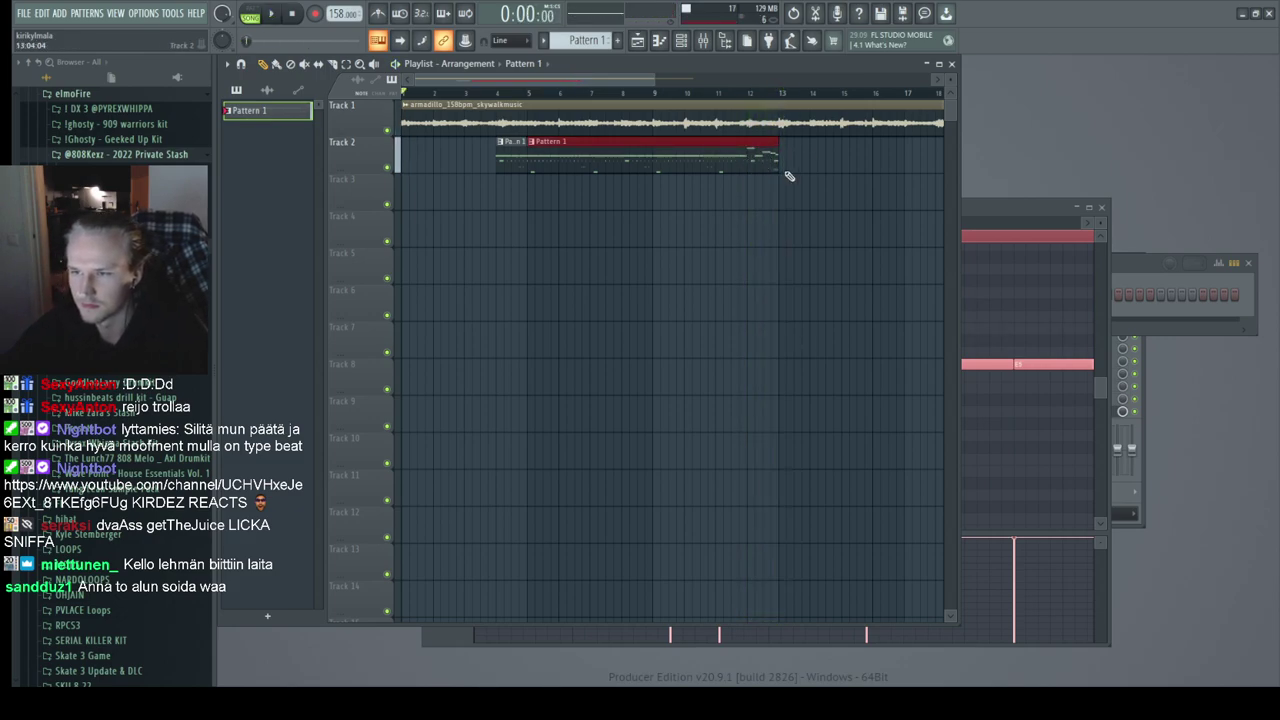
key("ctrl+b")
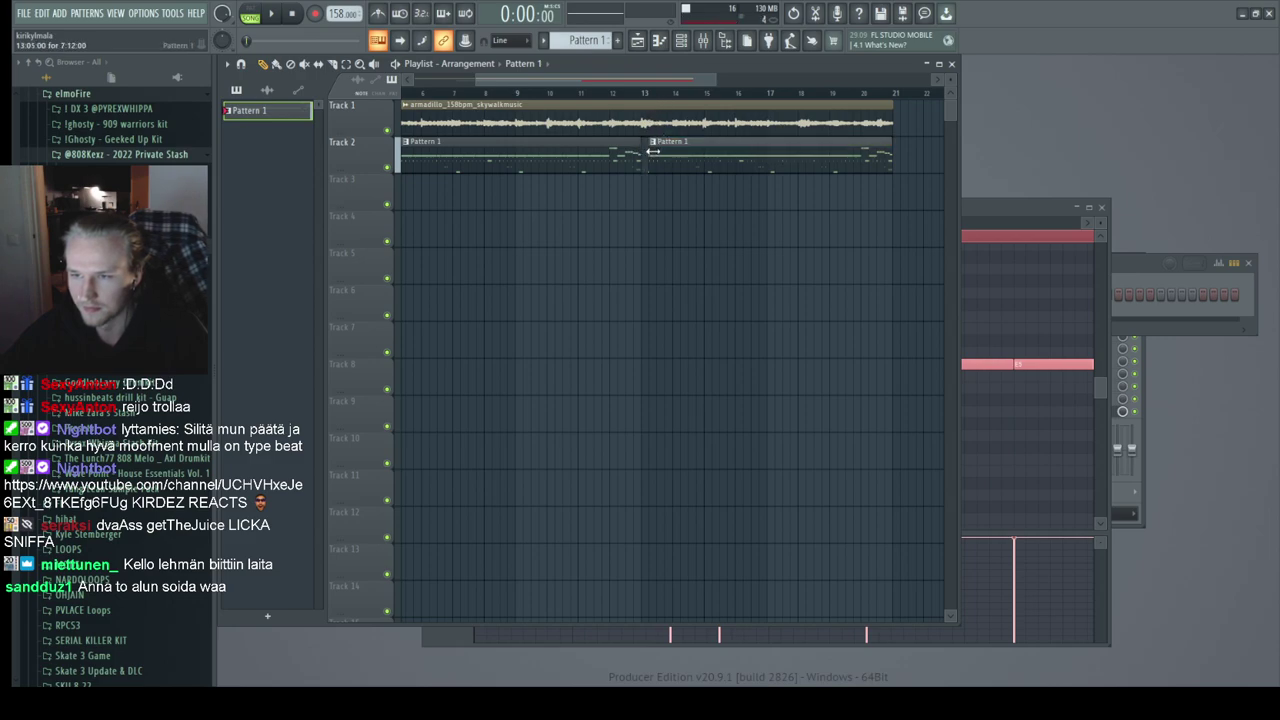
scroll(574, 129, "down", 3)
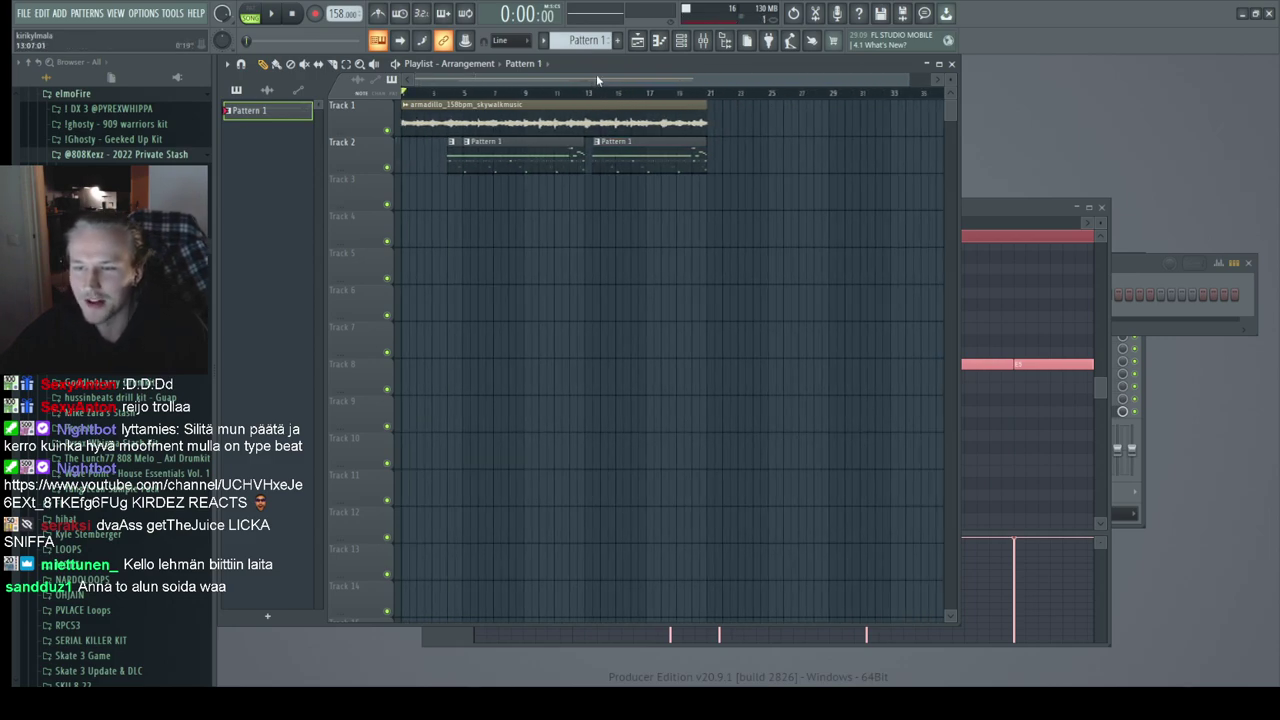
scroll(748, 153, "up", 4)
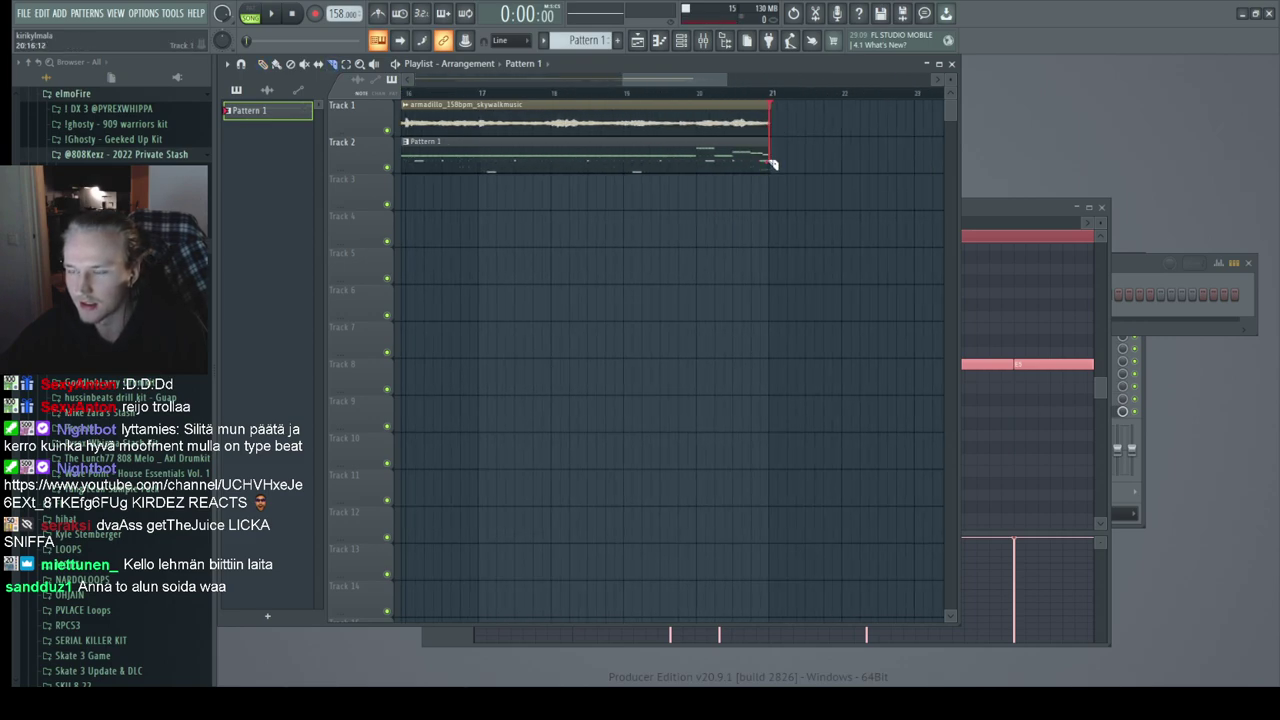
scroll(662, 78, "down", 3)
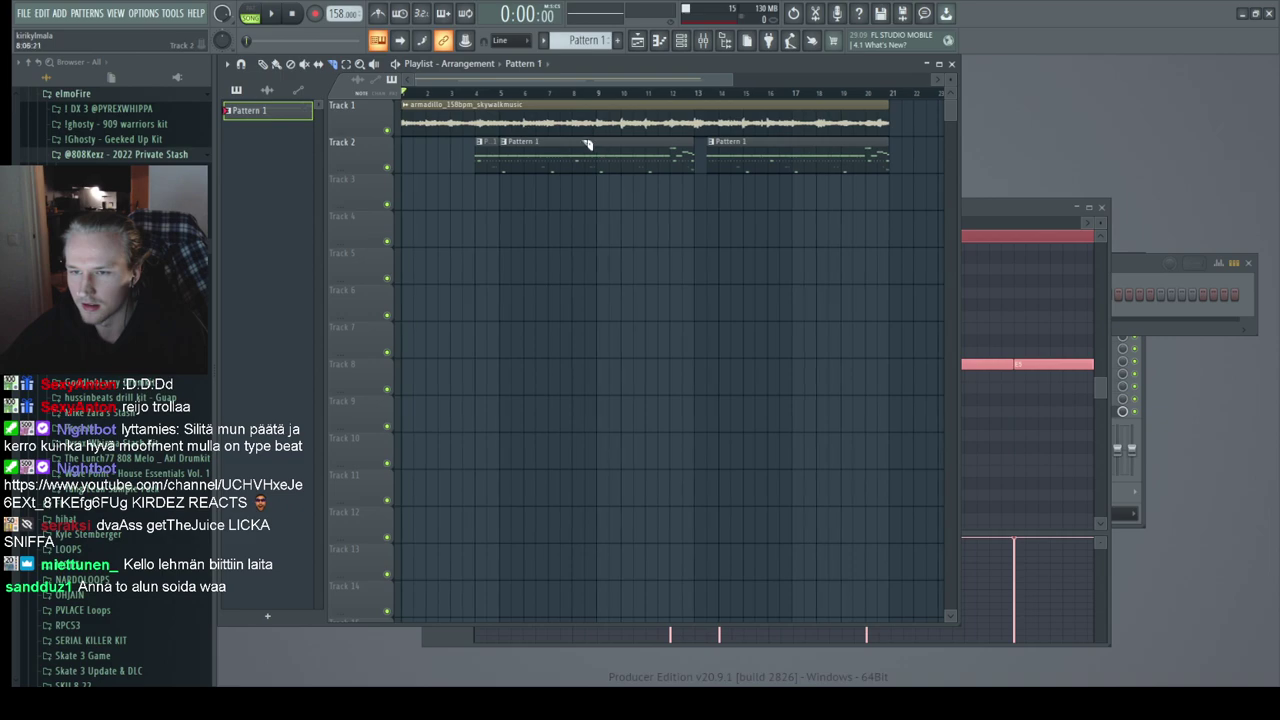
Step: Add an A#5 note at bar 8 of the 808 part, just before the existing A#5 note, and listen to it
left_click(673, 96)
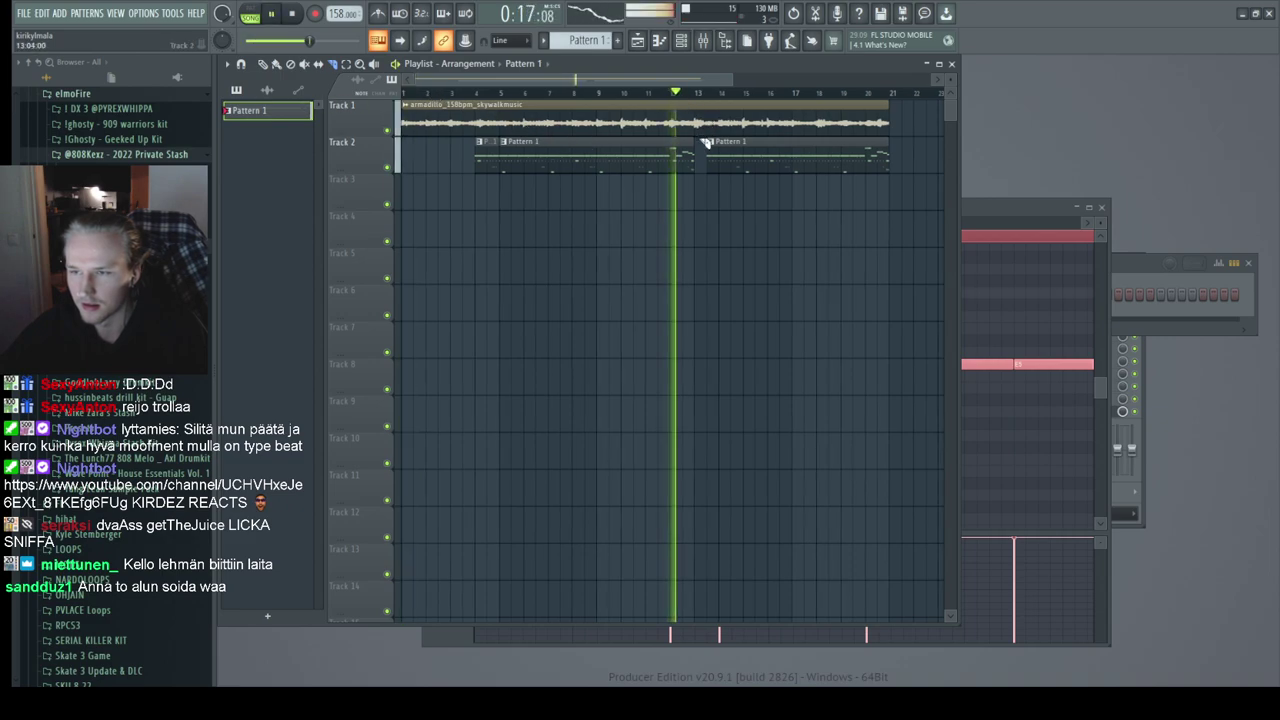
double_click(568, 148)
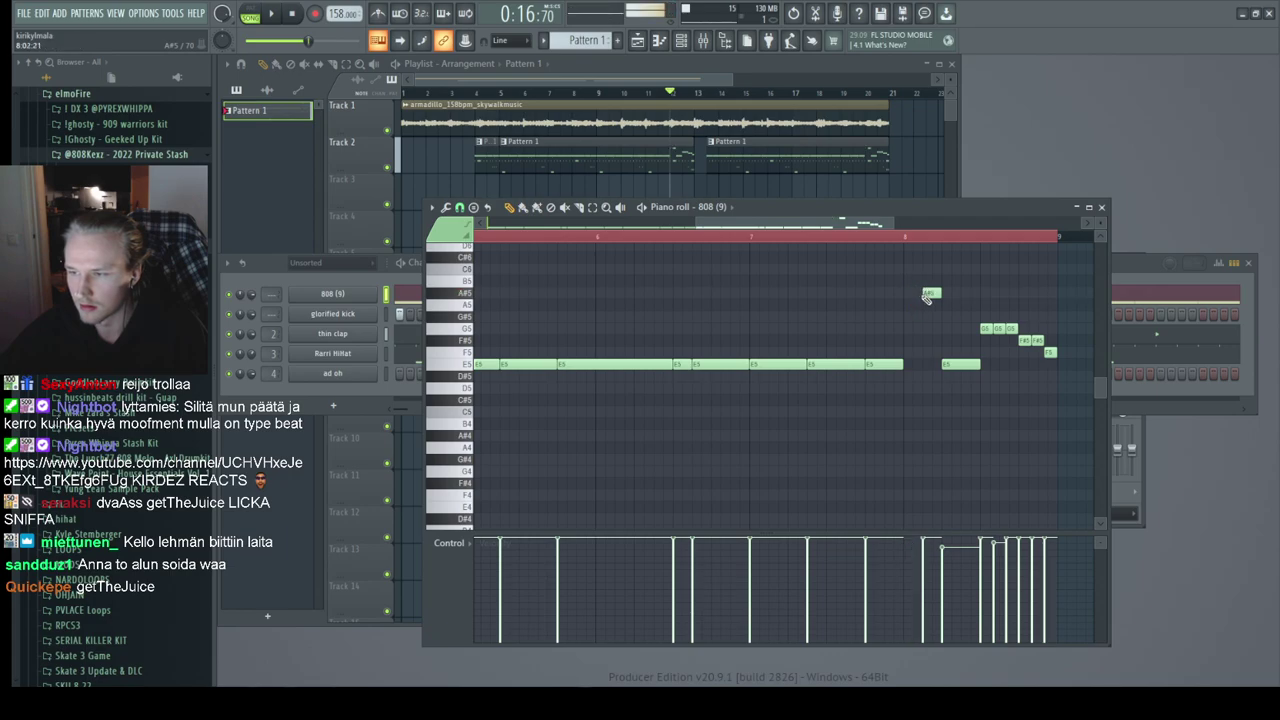
key("space")
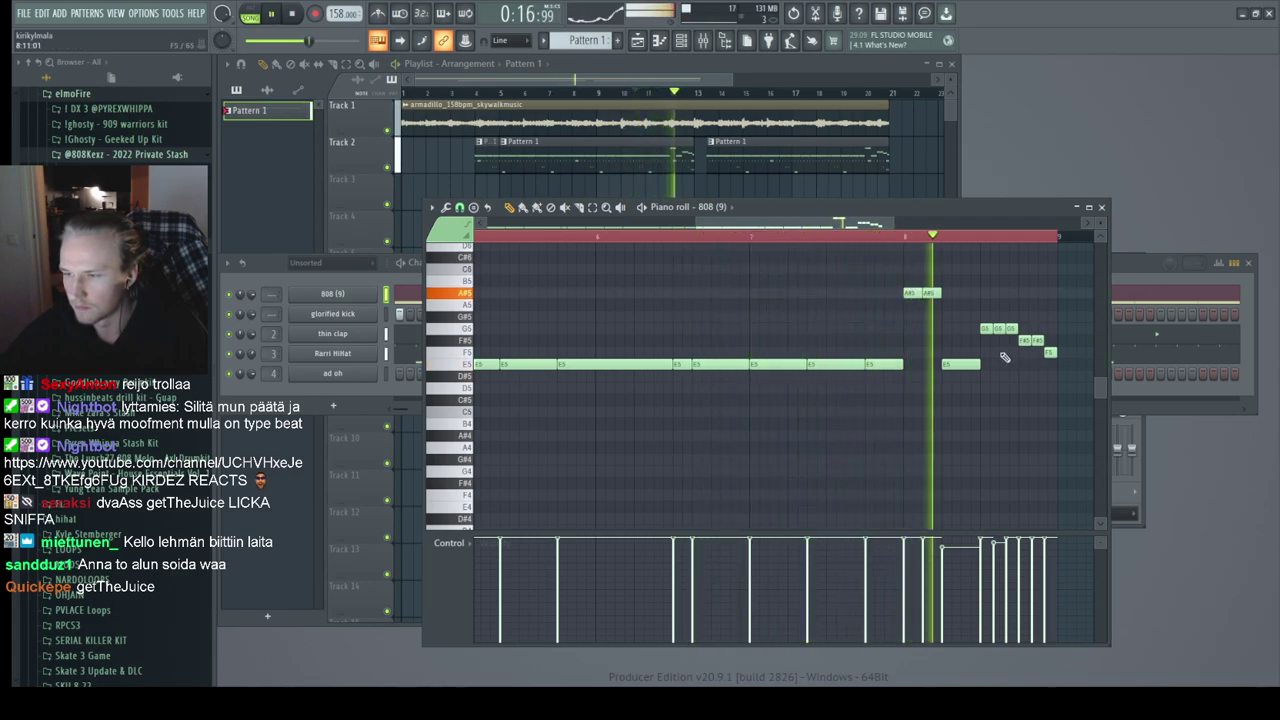
left_click_drag(840, 226, 872, 229)
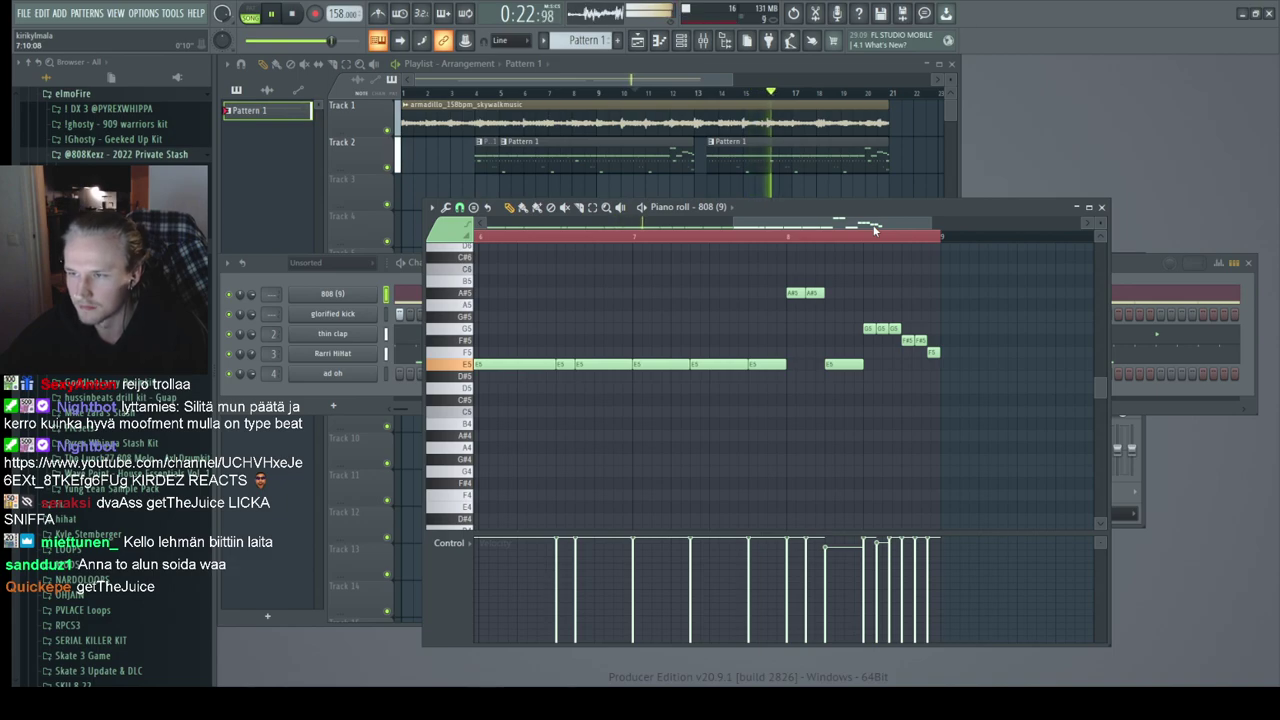
left_click_drag(874, 230, 786, 230)
Step: Adjust the fade-out amount of the Rarri HiHat sample and listen to the arrangement from about bar 3
left_click(375, 355)
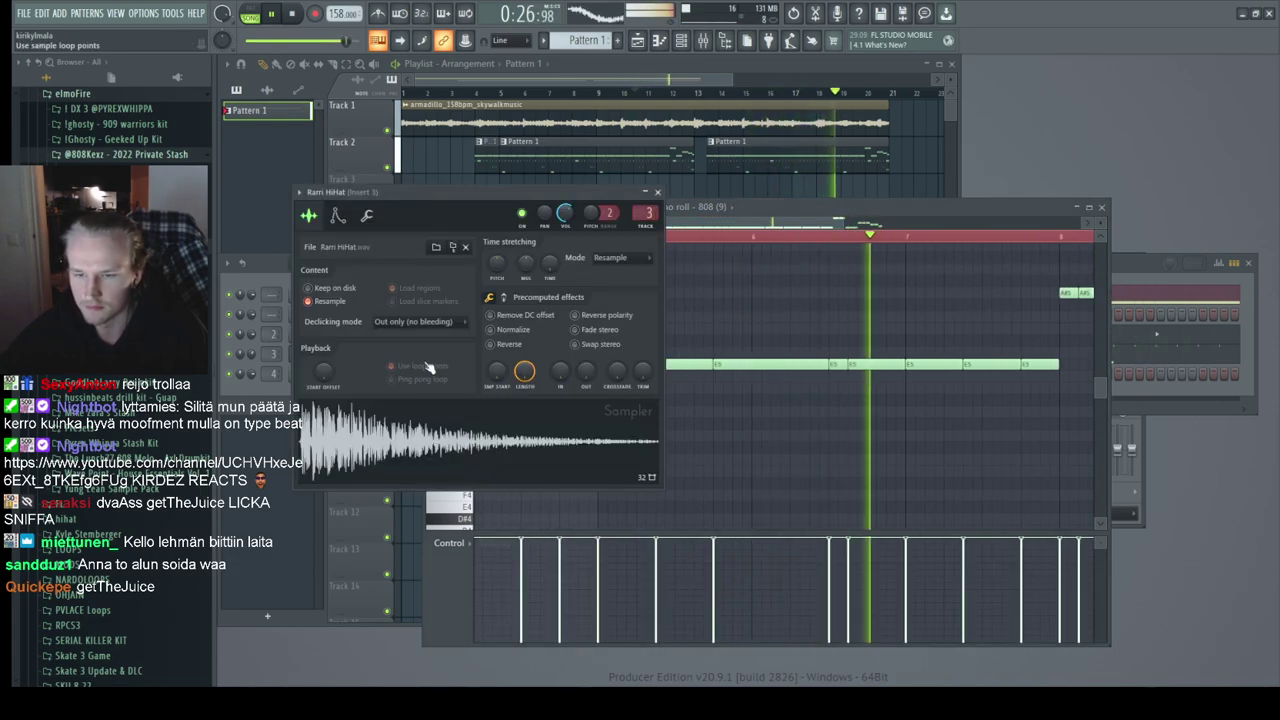
left_click_drag(587, 384, 586, 377)
key("space")
left_click(447, 93)
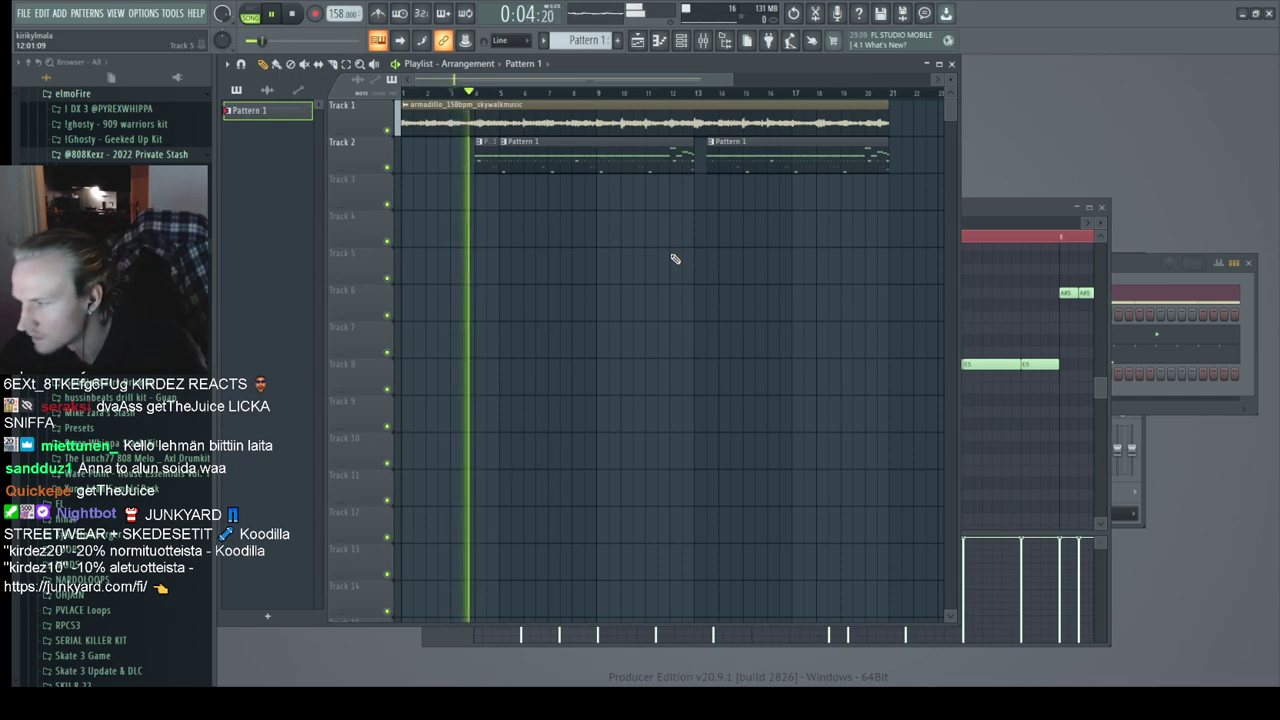
scroll(477, 158, "up", 3)
key("space")
key("space")
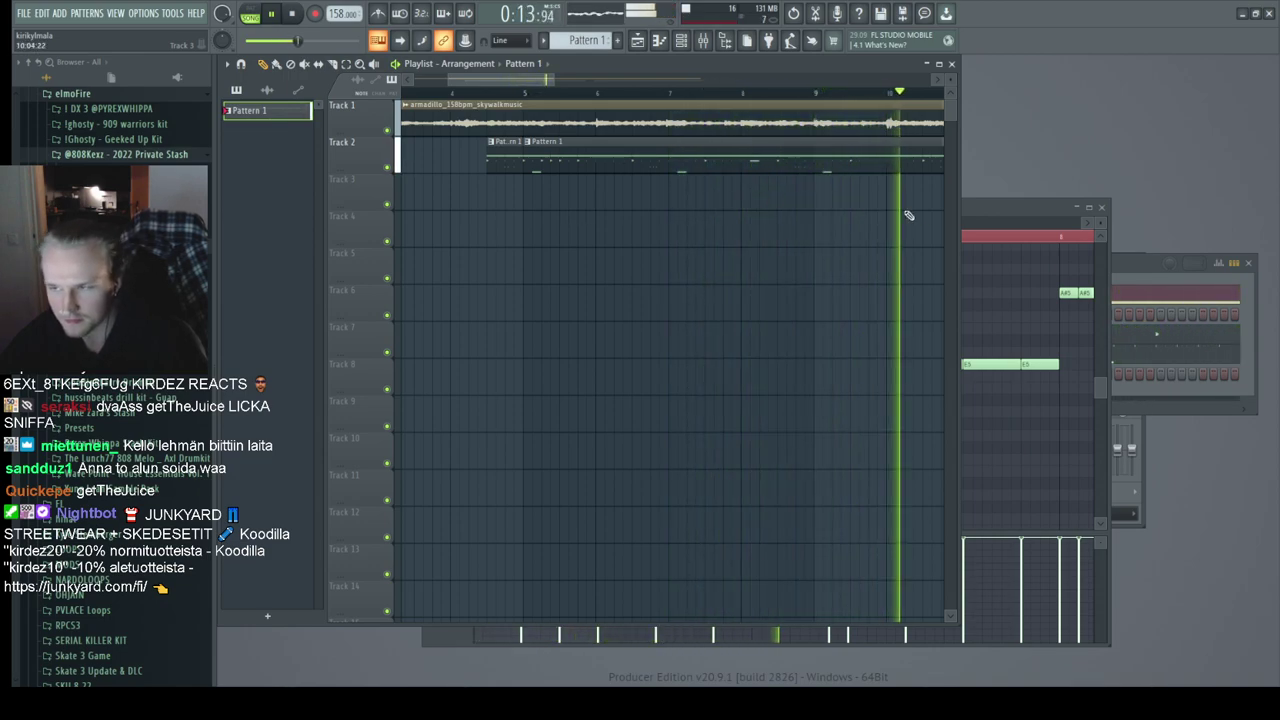
Step: Add three glorified kick hits from bar 5 of Pattern 1, on steps 65, 71 and 77, while the beat plays
left_click(1127, 262)
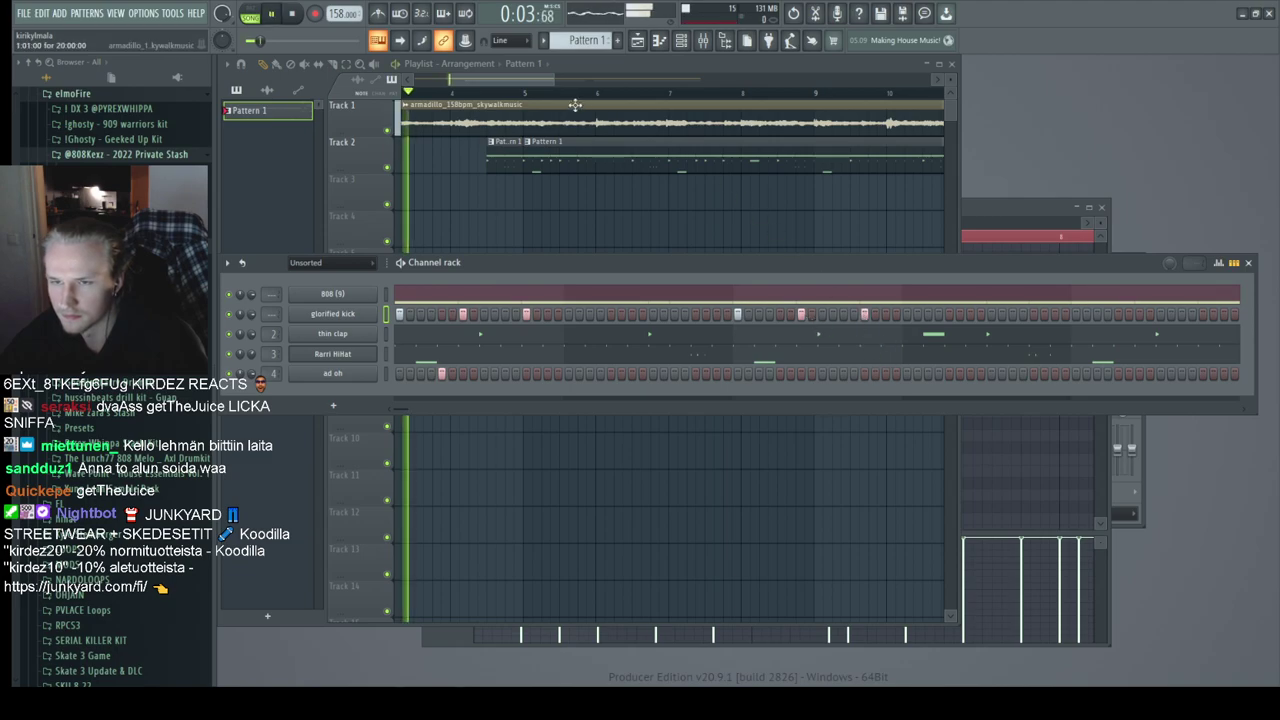
left_click(486, 92)
left_click(1005, 266)
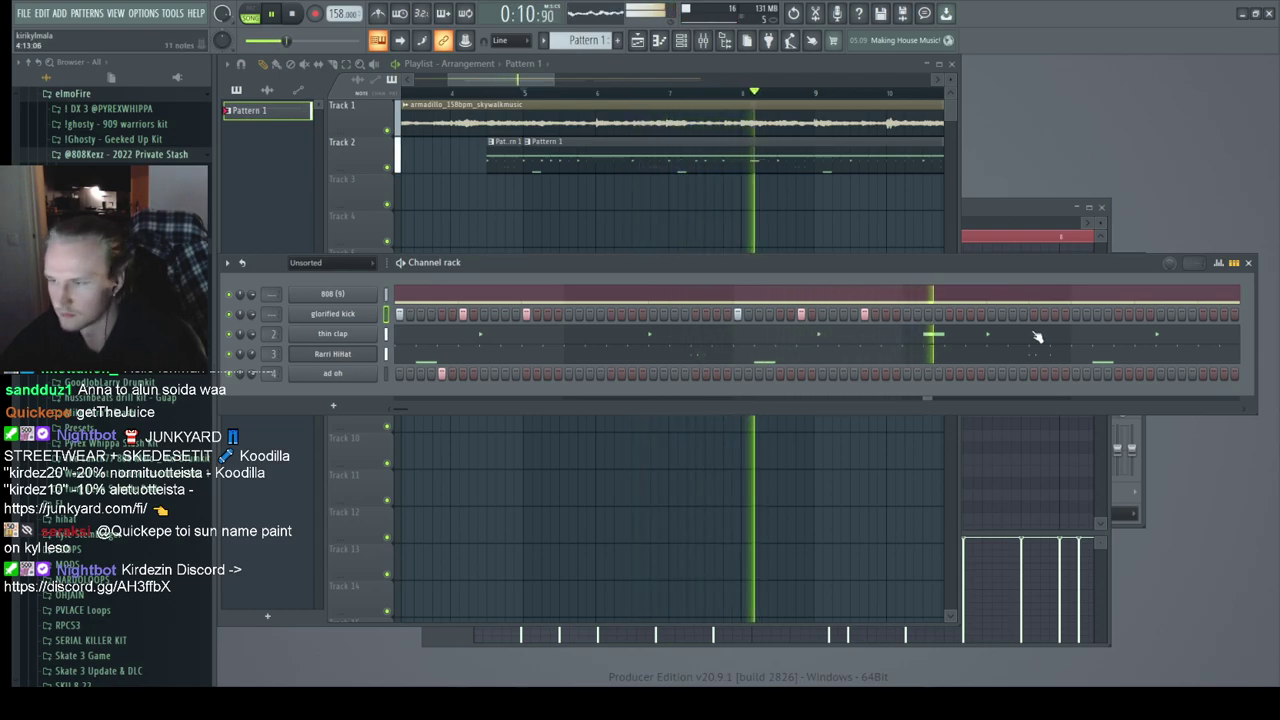
left_click(1077, 314)
left_click(1139, 314)
left_click(1213, 314)
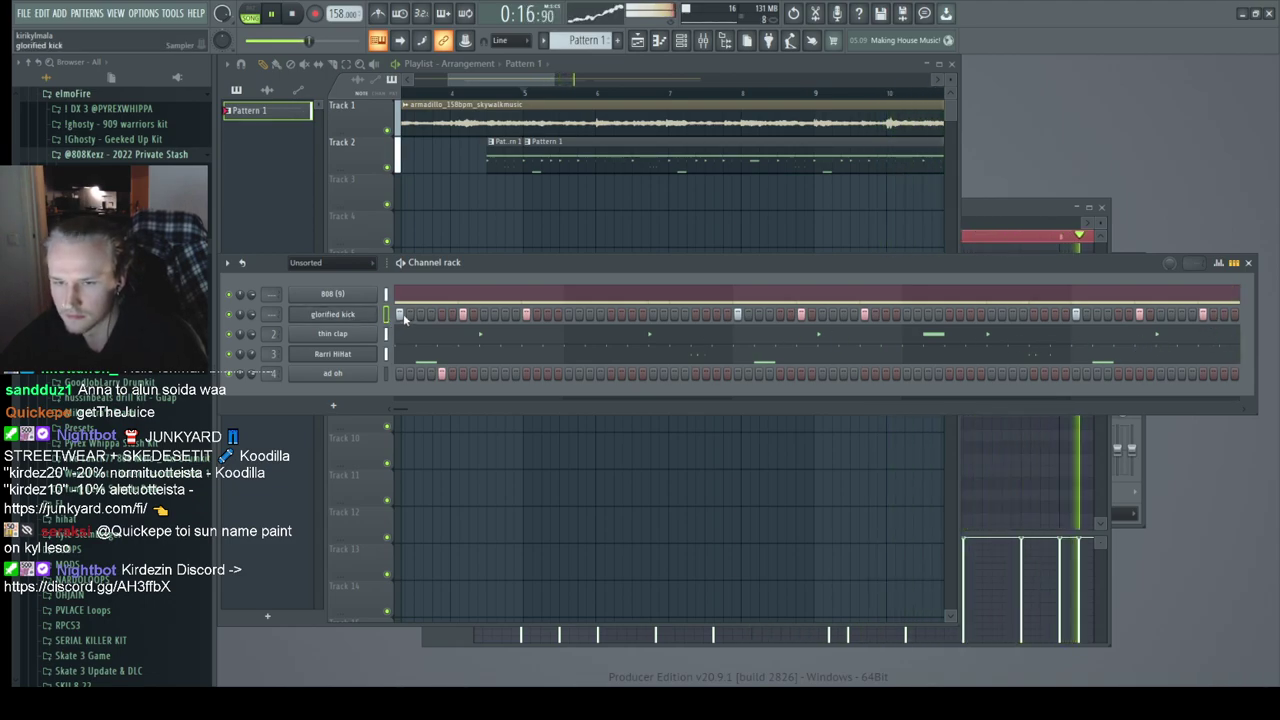
Step: Duplicate the glorified kick notes of bars 5 and 6 into bars 7 and 8 in the piano roll
key("F7")
scroll(623, 376, "down", 3)
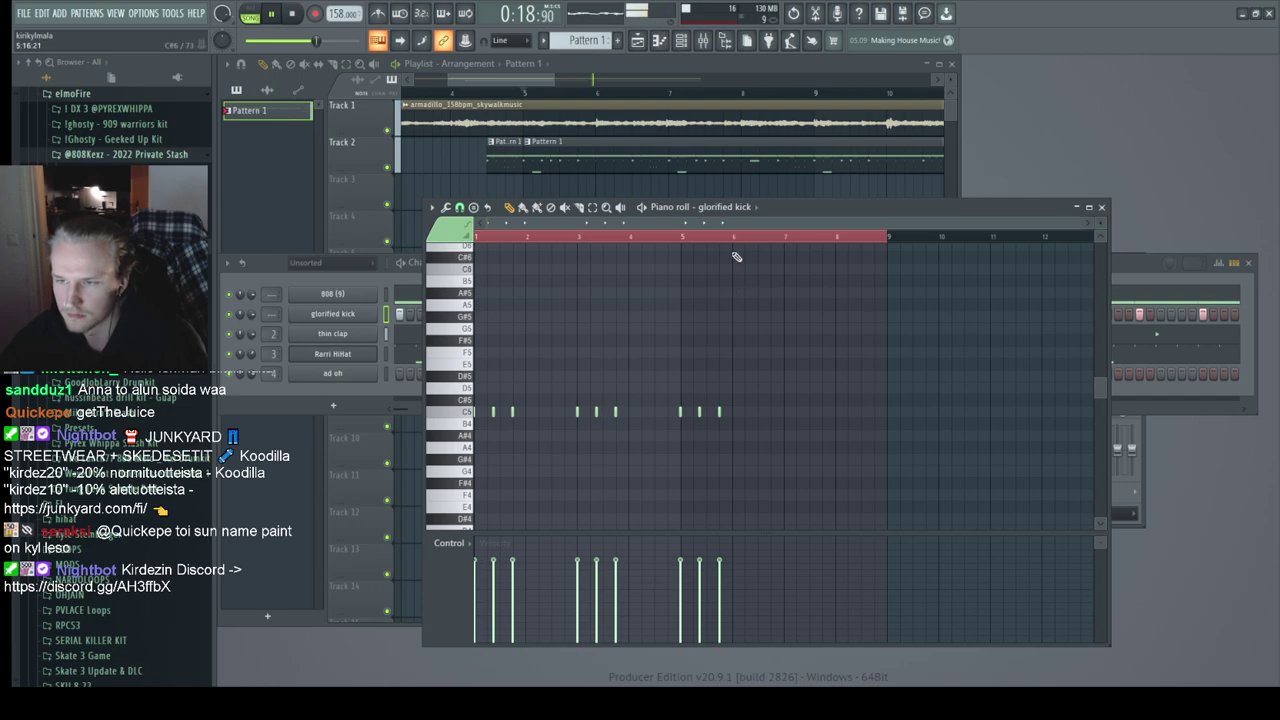
scroll(680, 254, "up", 2, "ctrl")
left_click_drag(675, 238, 868, 249)
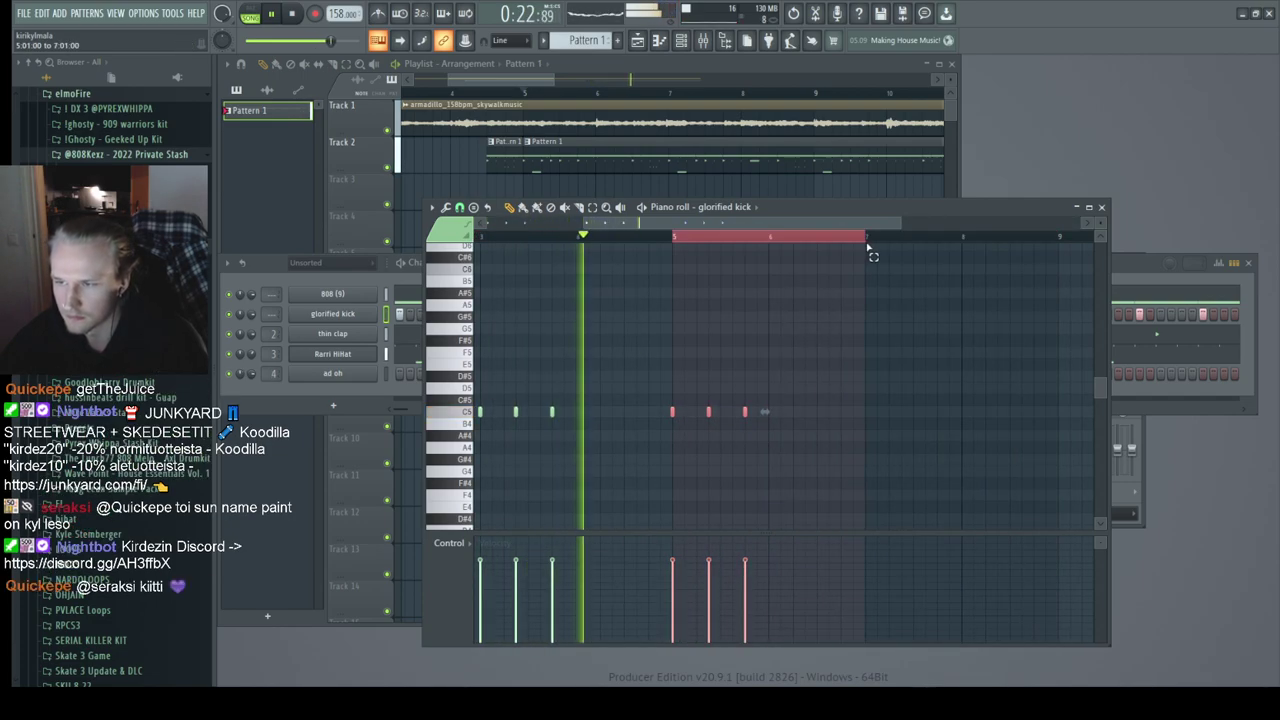
key("ctrl+b")
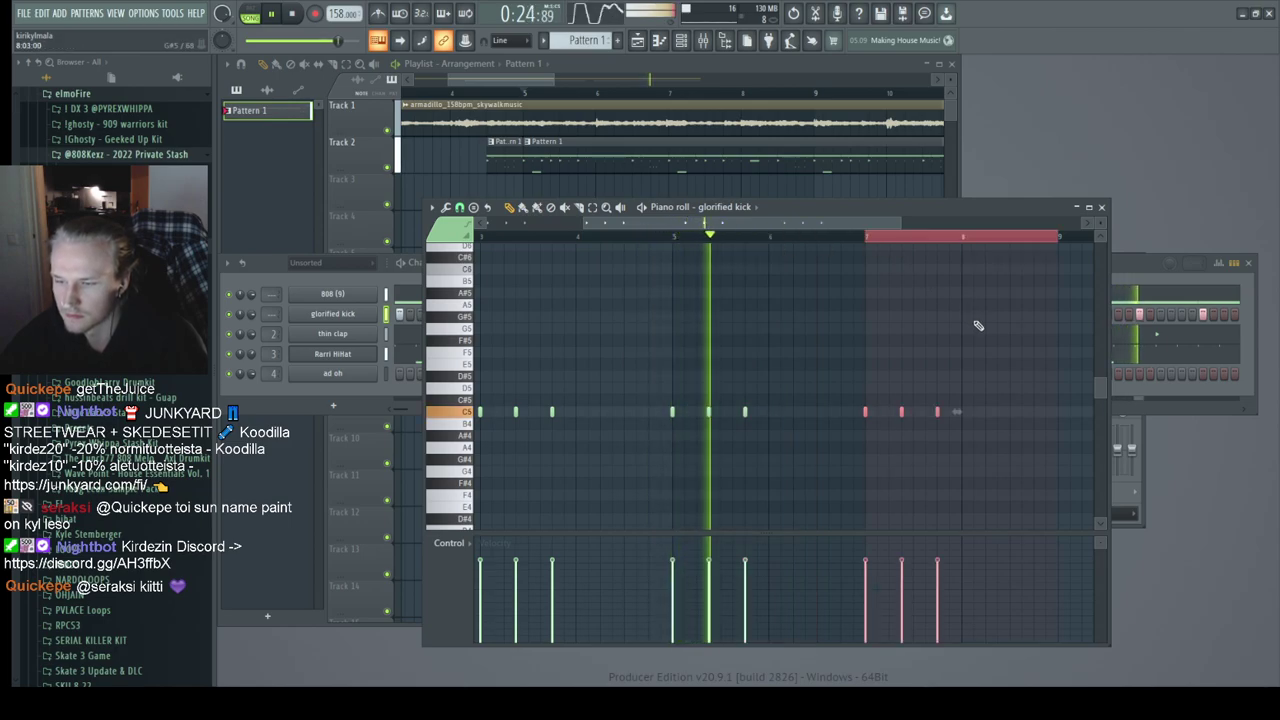
scroll(986, 361, "down", 3)
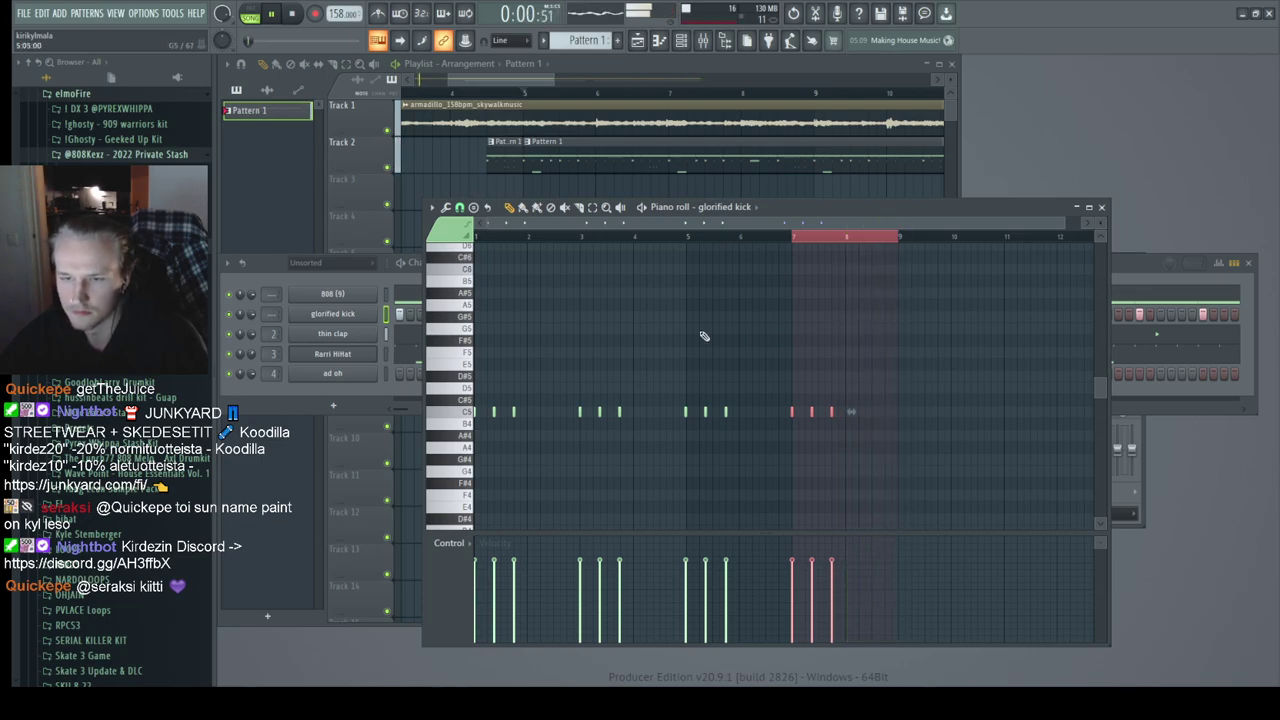
Step: Browse the Rims folder while the beat plays and try to add goto rim.wav to the channel rack
left_click(392, 286)
key("space")
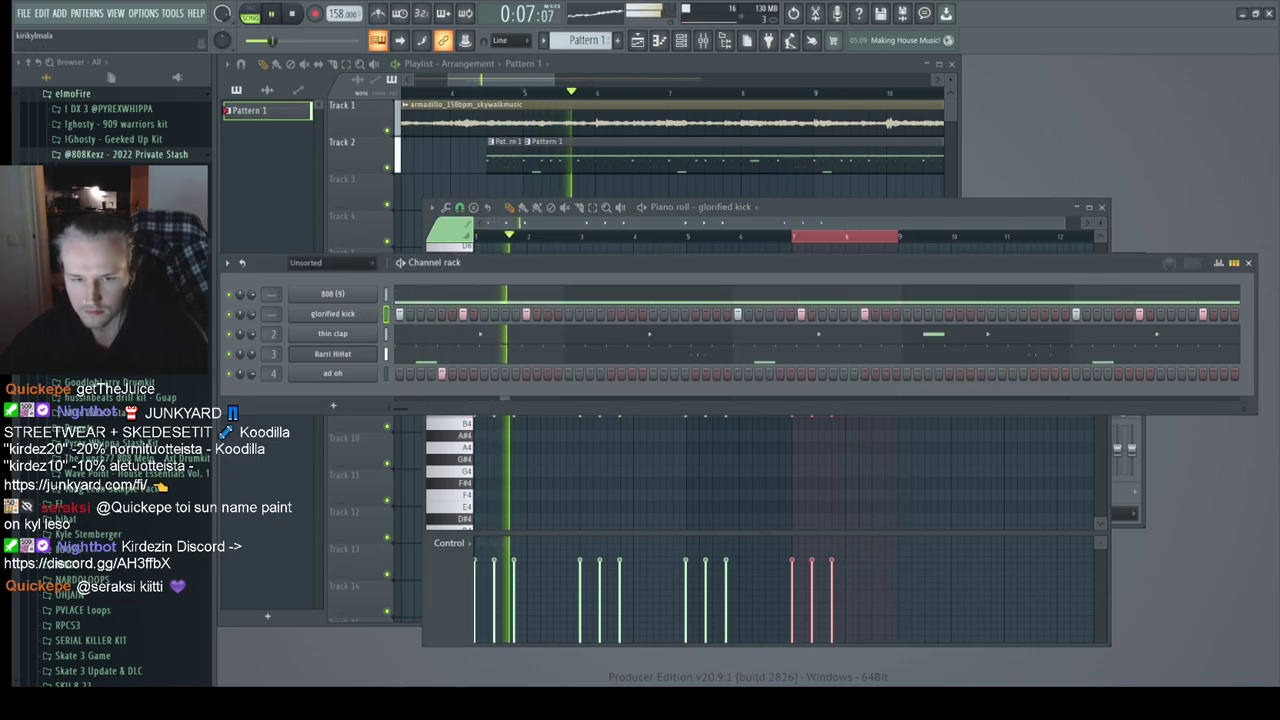
scroll(120, 300, "down", 10)
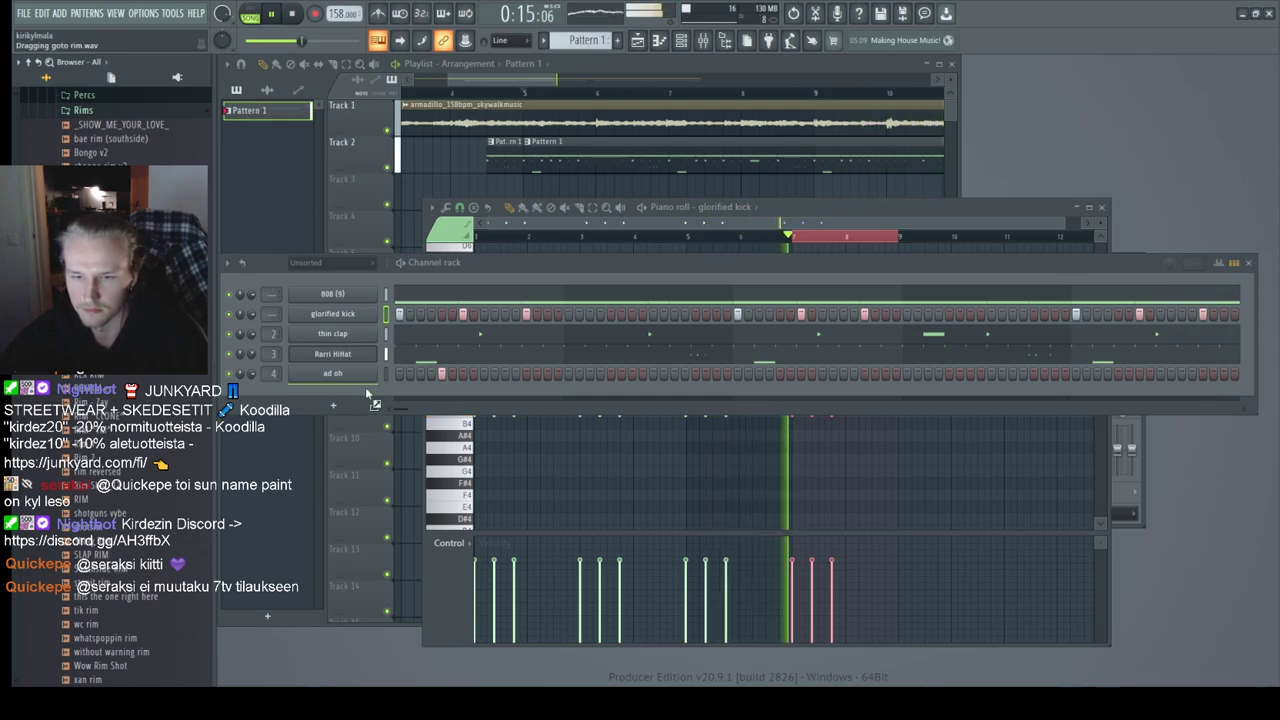
key("space")
key("space")
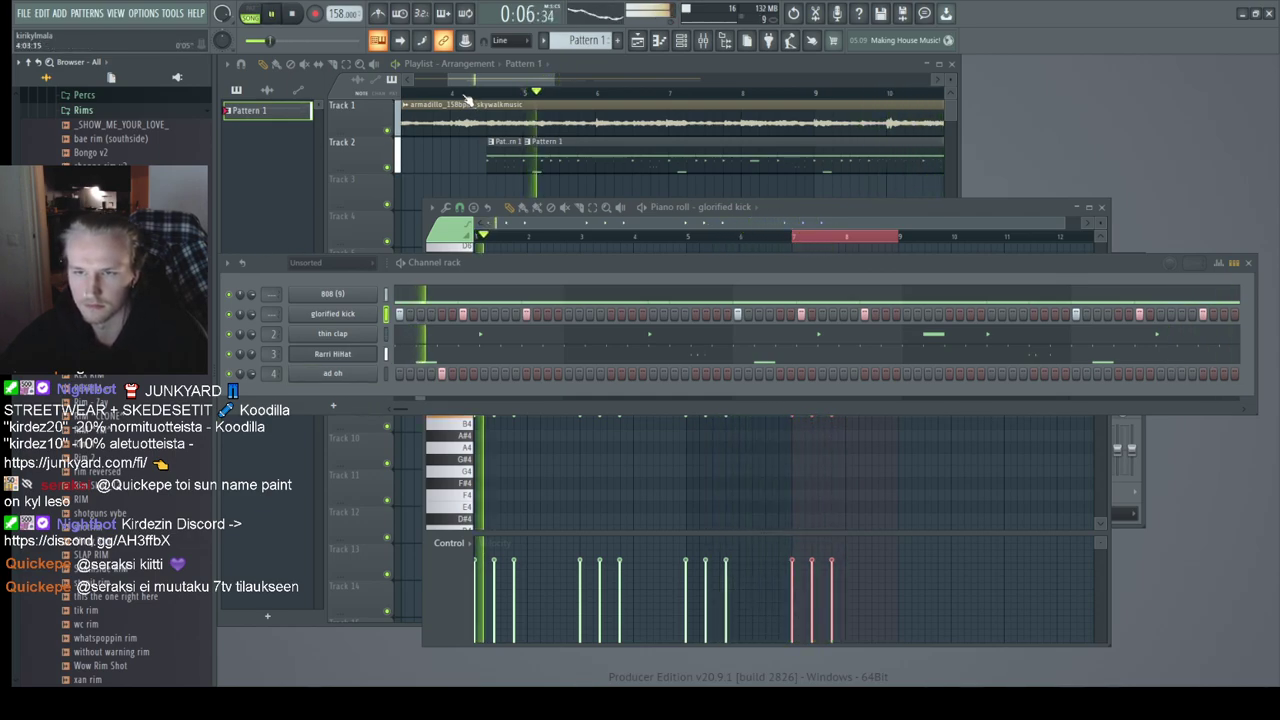
Step: Shift the Track 2 Pattern 1 clips later so the full clip starts at bar 9 and the trimmed copy at bar 17
left_click_drag(471, 79, 430, 79)
left_click(404, 93)
scroll(528, 257, "down", 5)
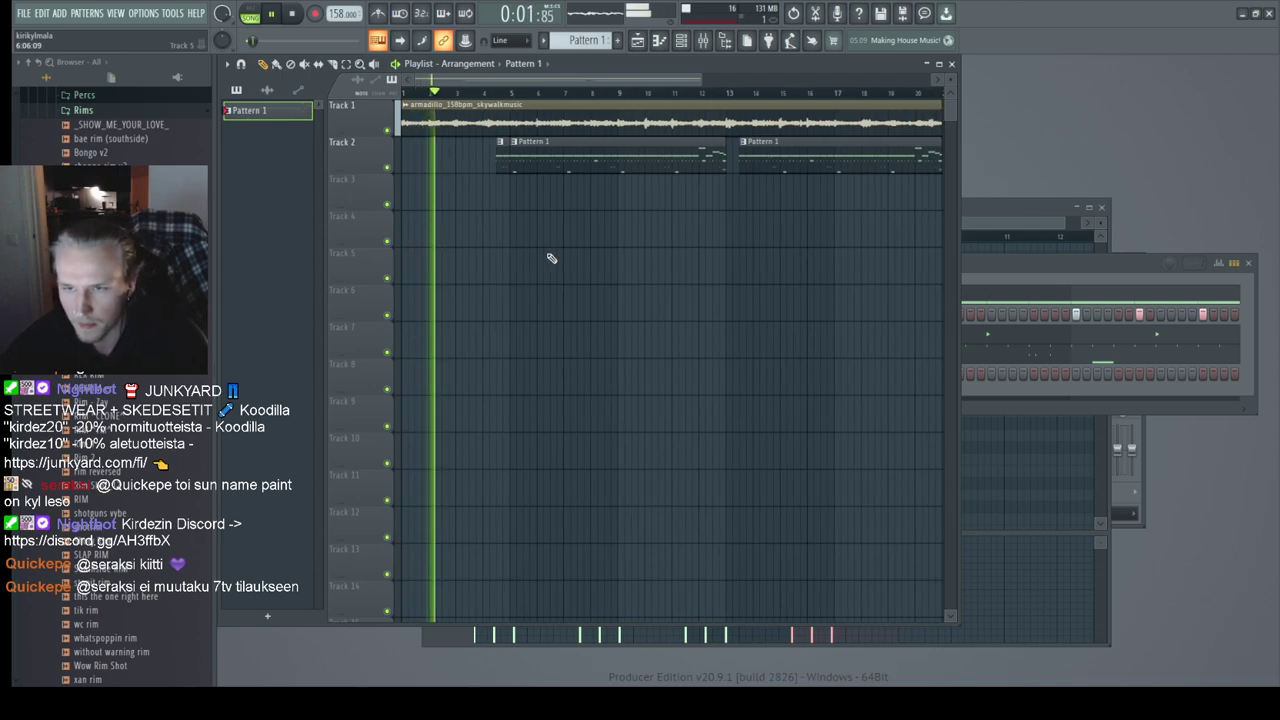
left_click_drag(536, 164, 648, 178)
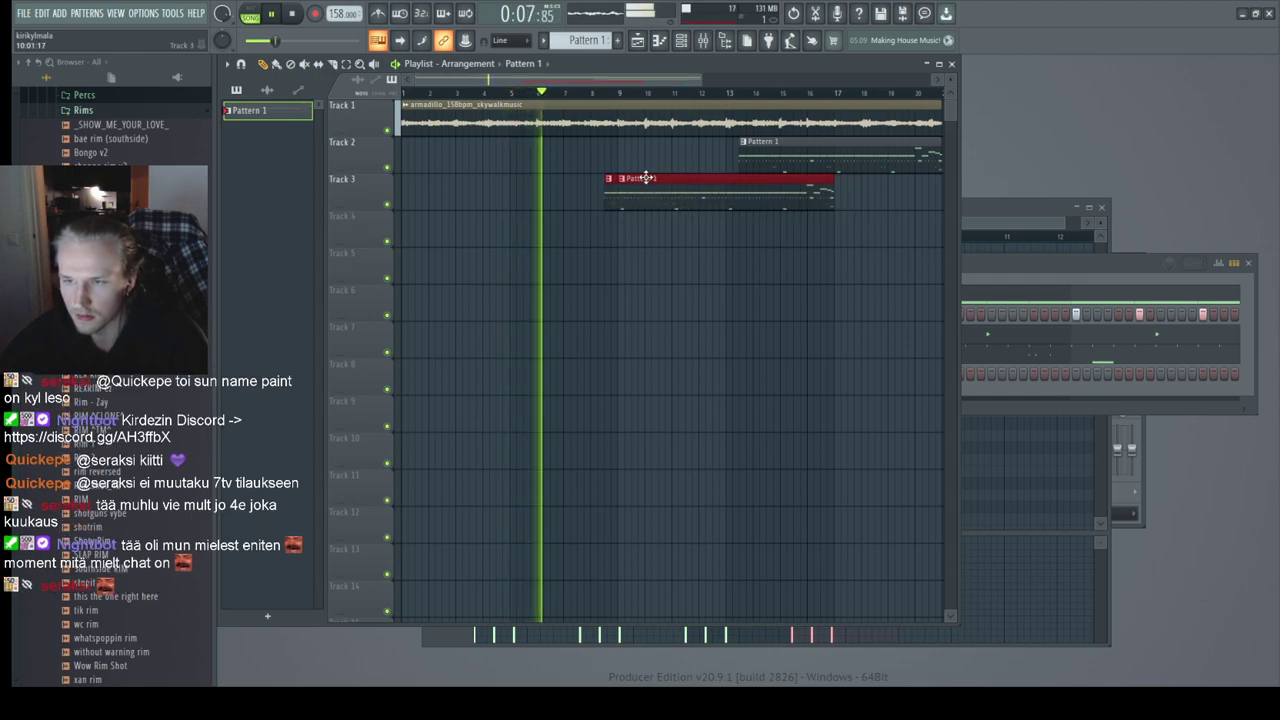
left_click_drag(763, 168, 873, 210)
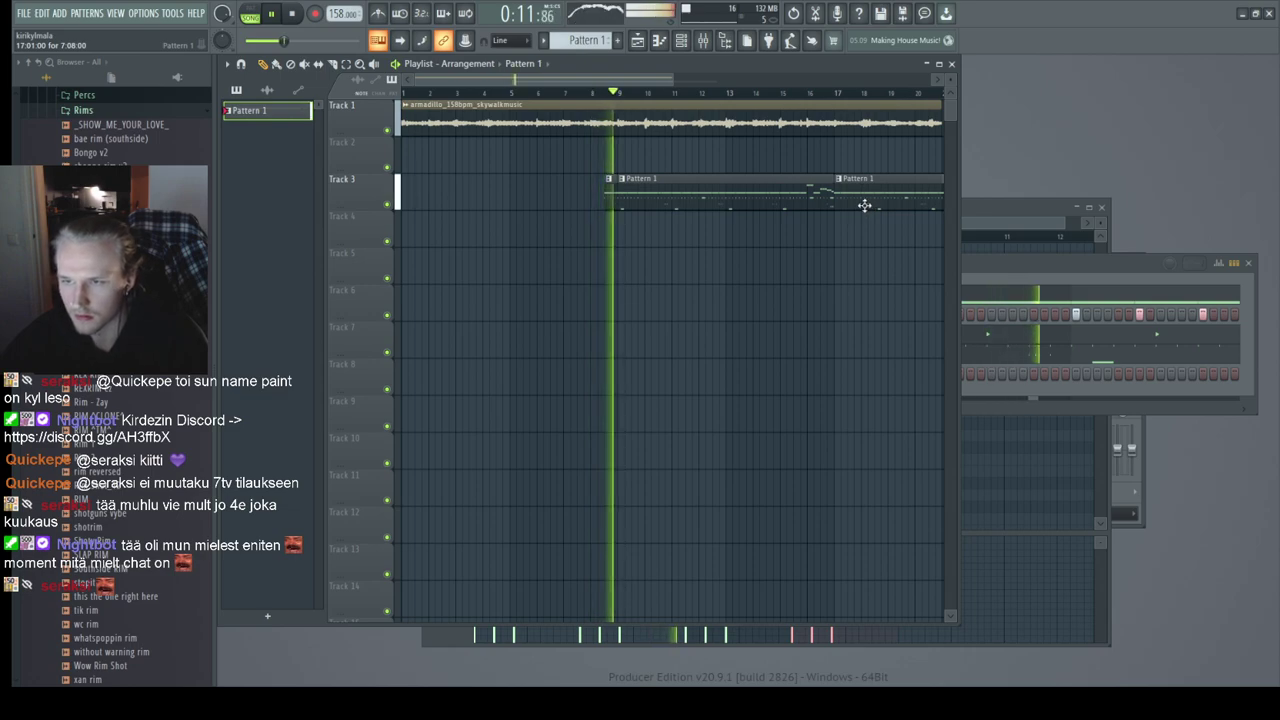
left_click_drag(657, 83, 724, 88)
left_click_drag(914, 208, 459, 208)
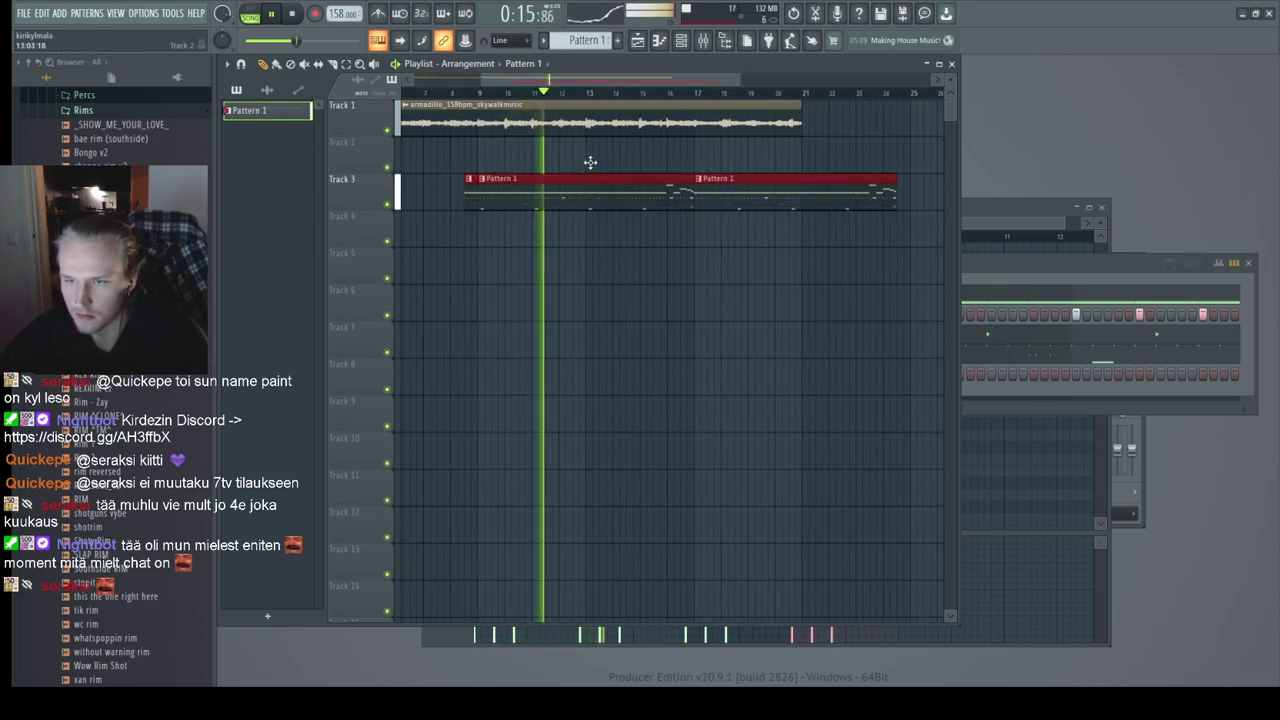
left_click_drag(591, 168, 597, 141)
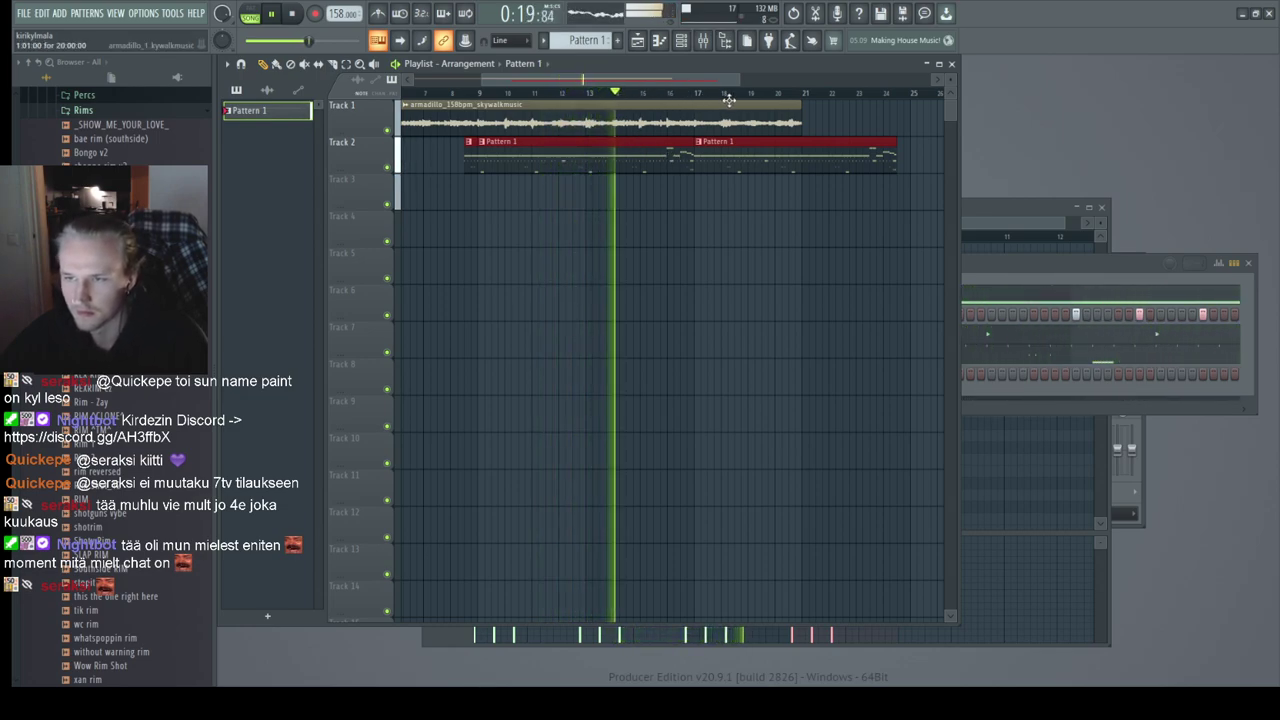
Step: Reposition the trimmed second Pattern 1 clip on Track 2, leaving a short gap after the first clip and ending at bar 25
left_click_drag(668, 82, 632, 82)
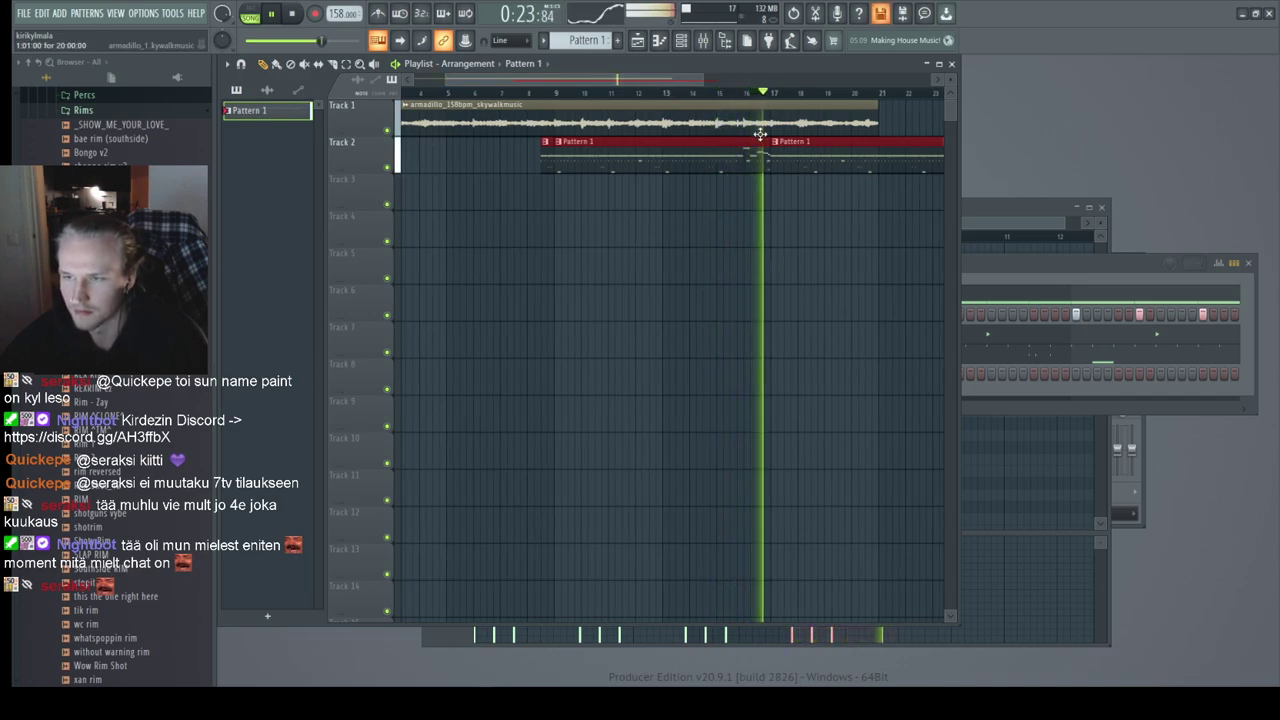
scroll(779, 165, "up", 5)
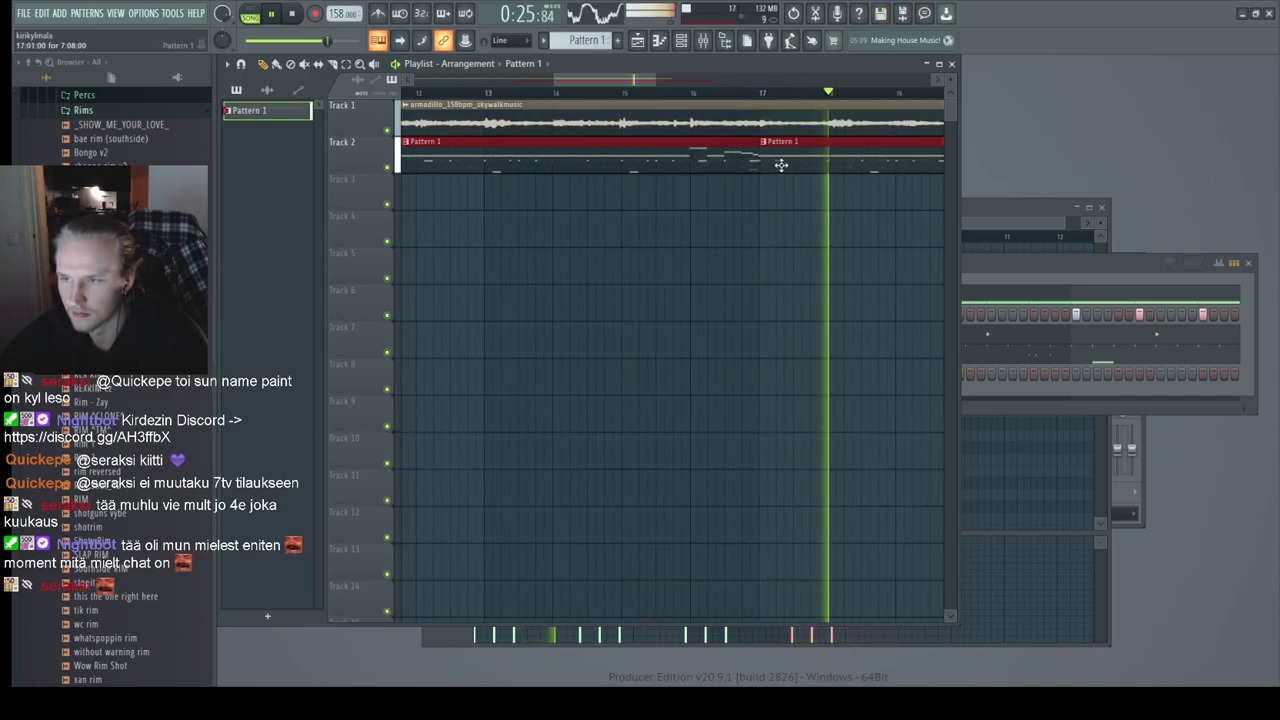
key("space")
left_click_drag(810, 164, 773, 163)
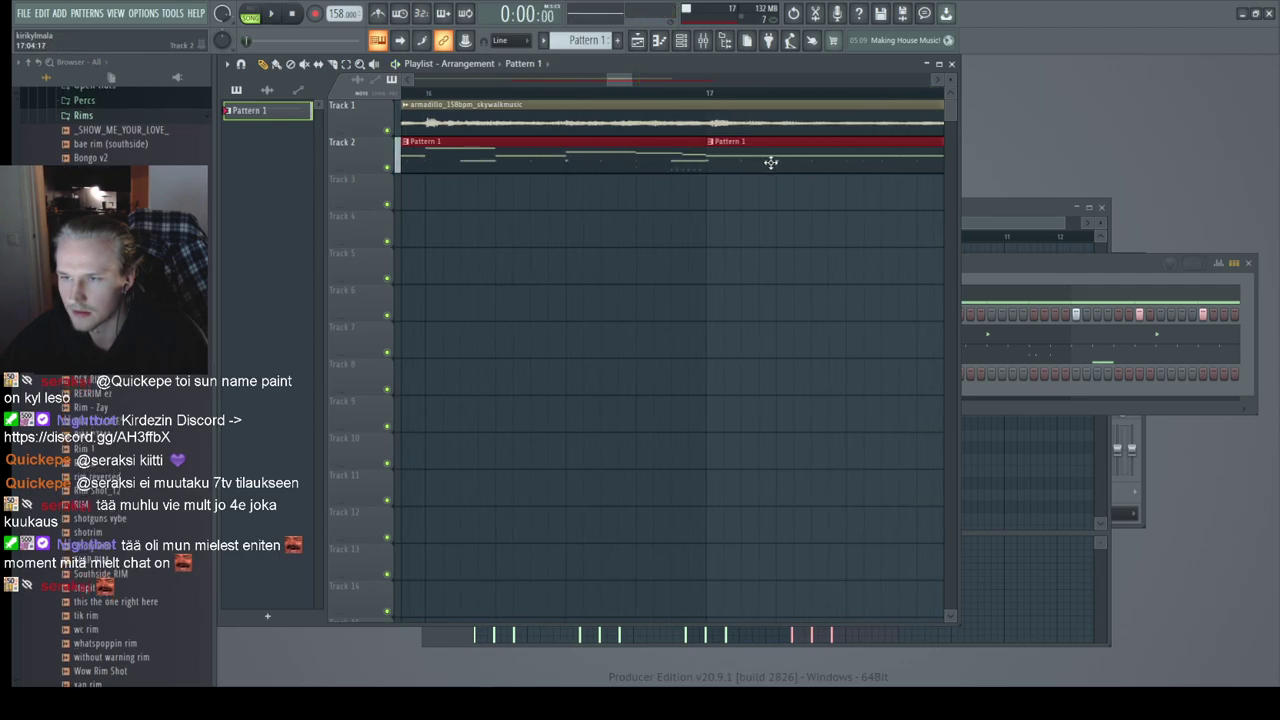
left_click(750, 200, "ctrl")
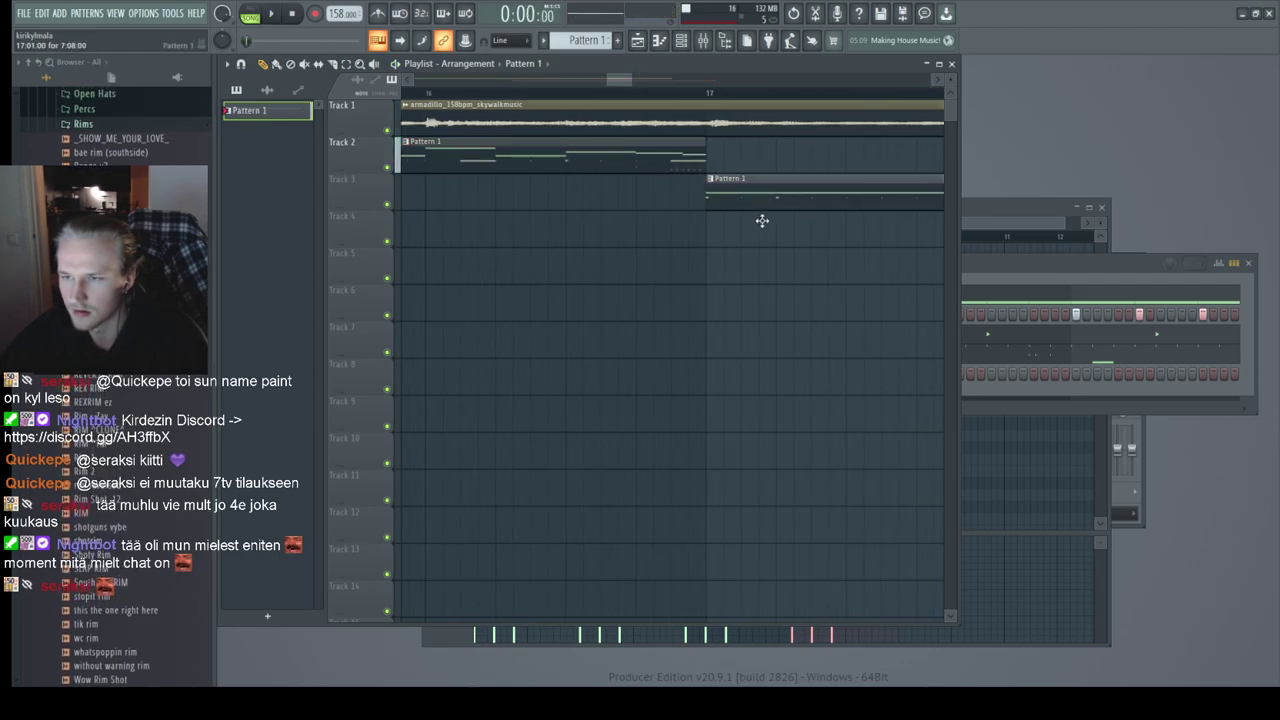
scroll(606, 203, "down", 8)
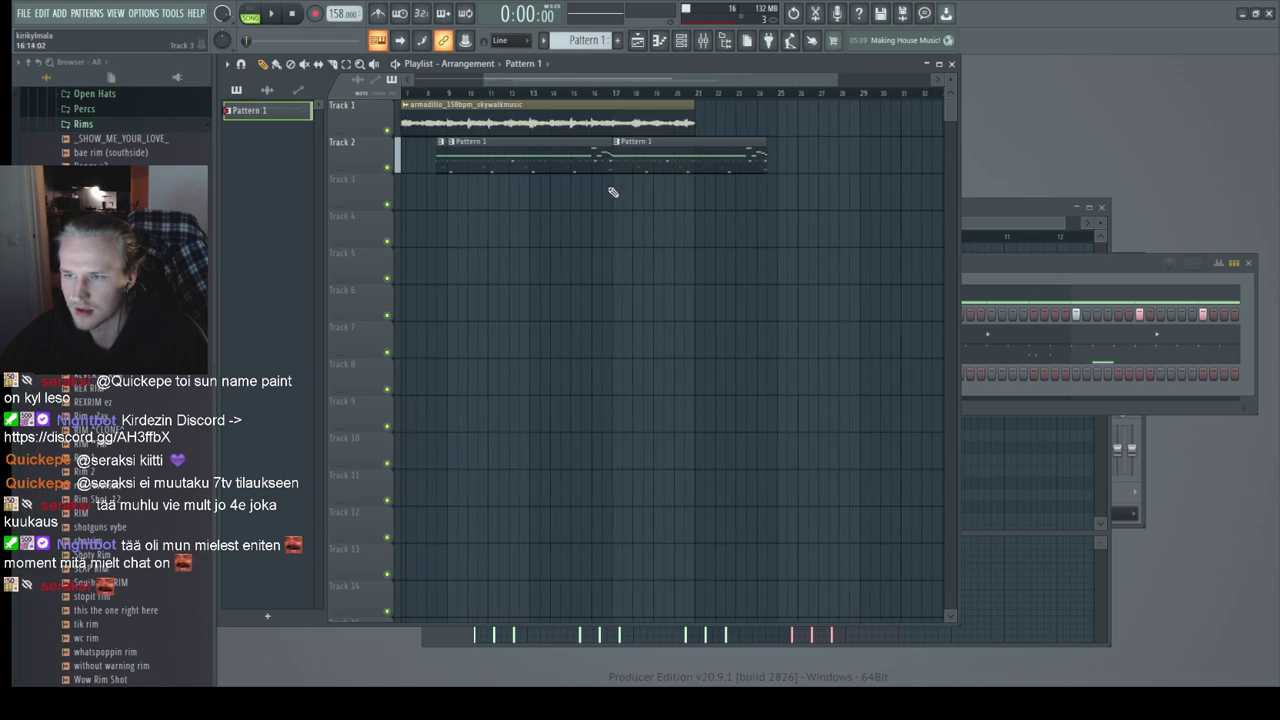
left_click_drag(643, 158, 512, 212)
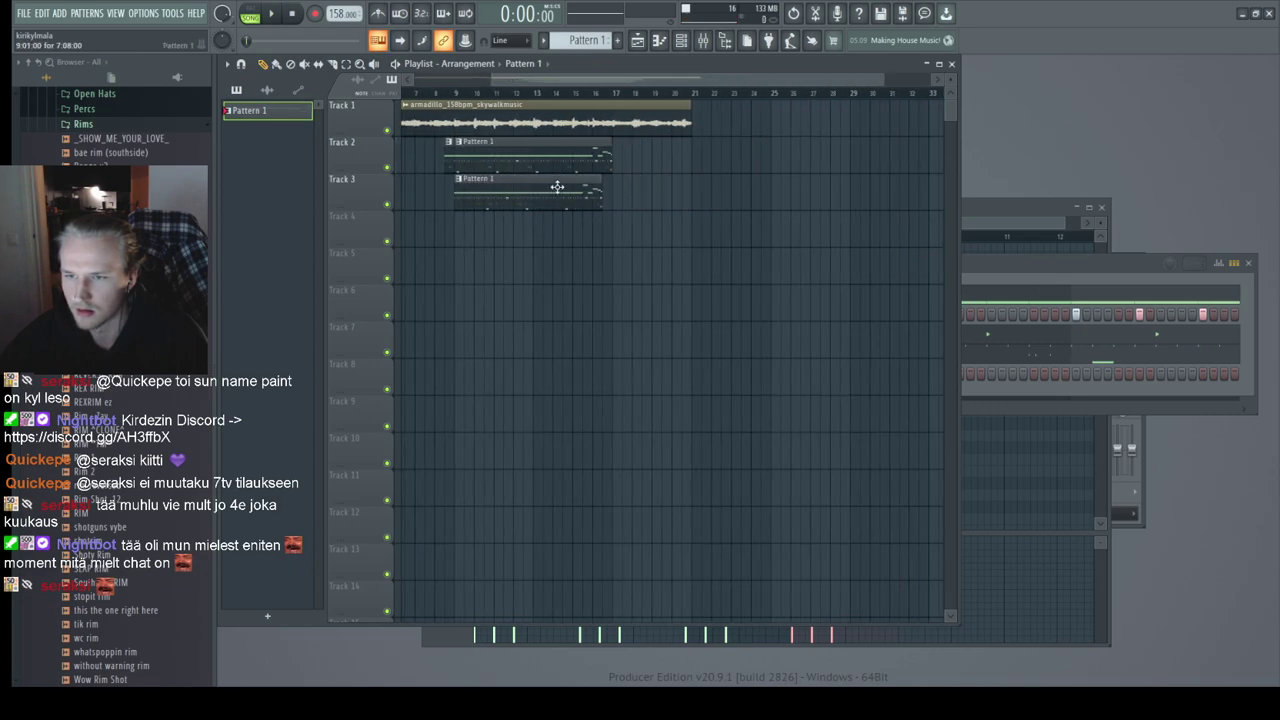
key("space")
left_click_drag(523, 191, 692, 135)
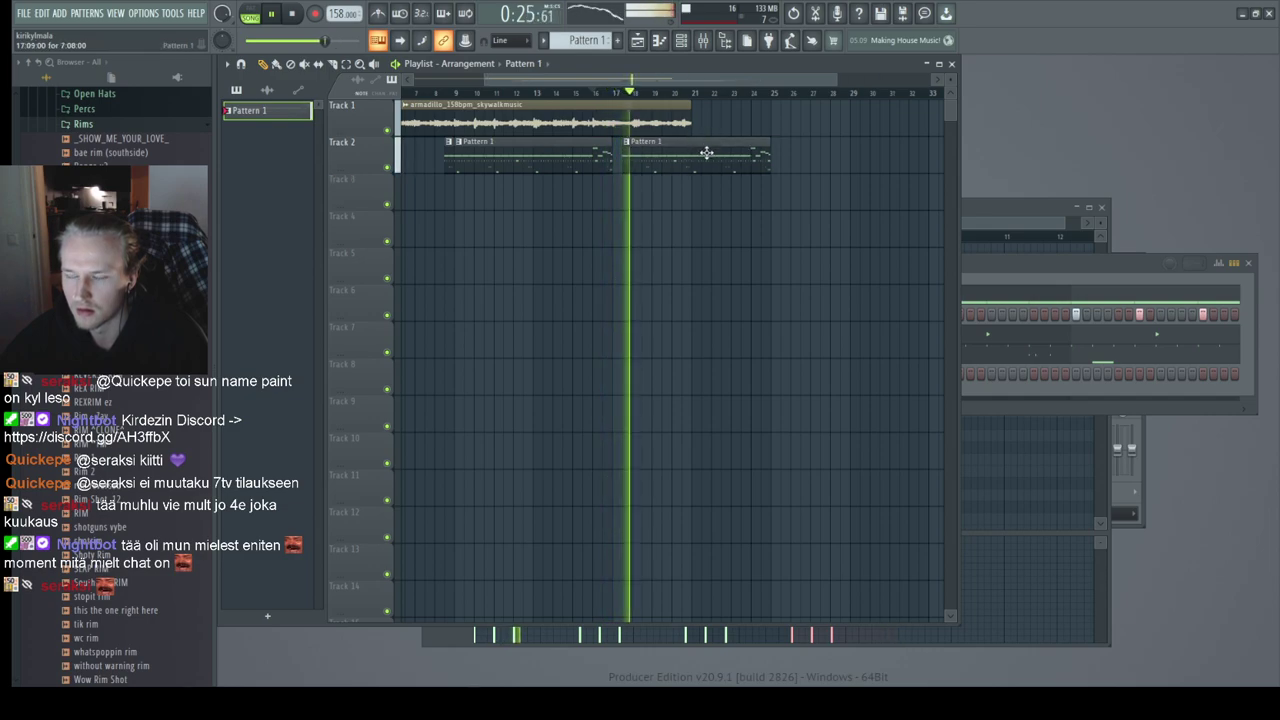
Step: Place a second armadillo_158bpm_skywalkmusic clip at bar 21 on Track 1, slice it at bar 25 and delete the remainder
left_click(660, 120)
left_click(700, 120)
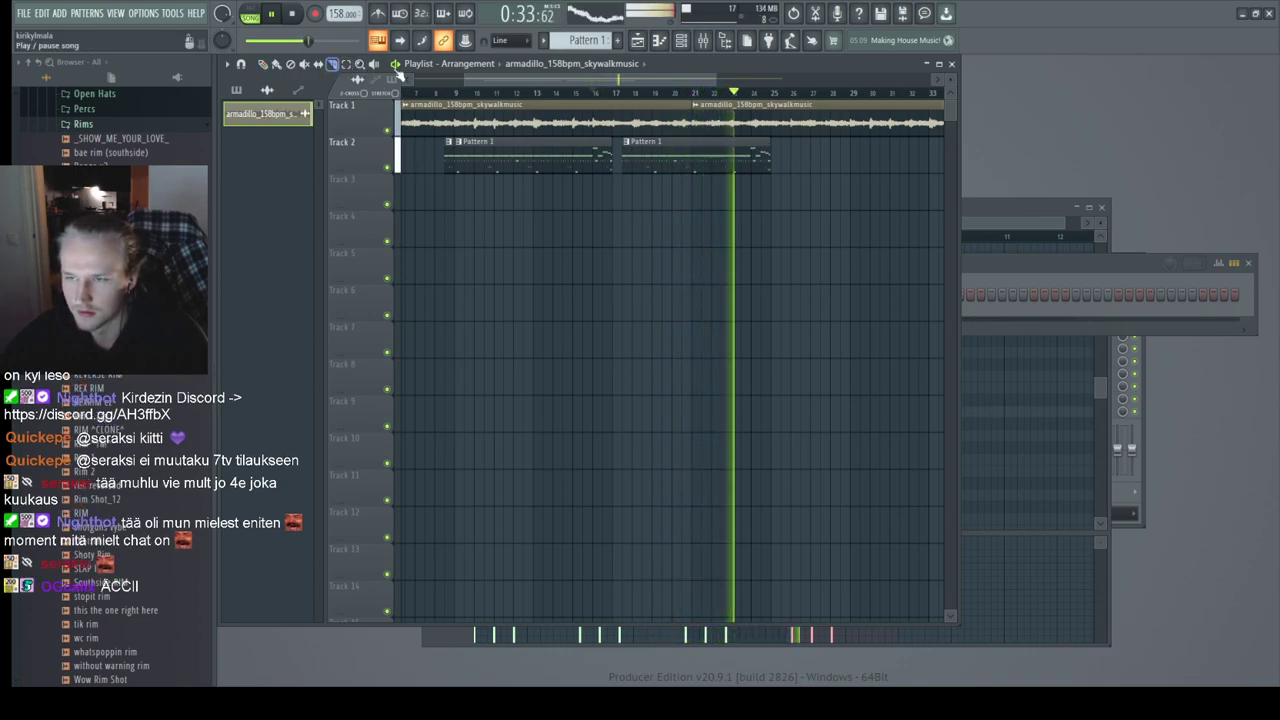
left_click_drag(773, 160, 773, 162)
left_click(264, 64)
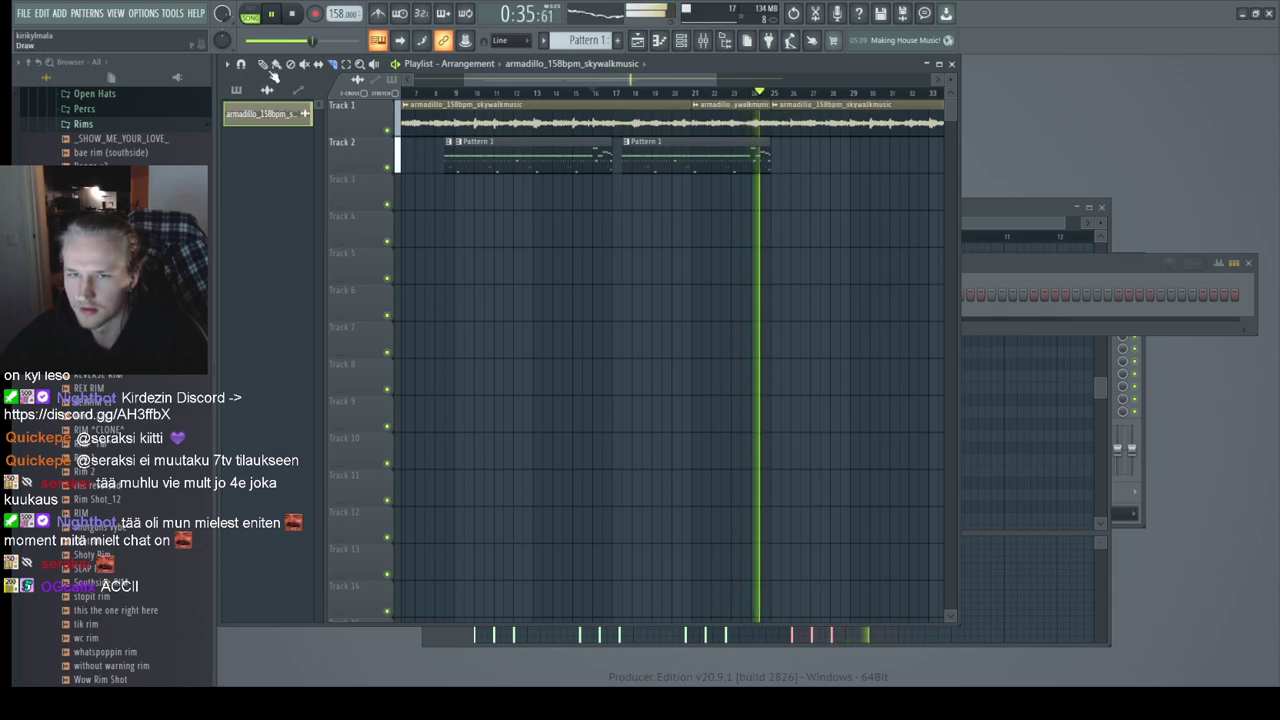
right_click(825, 127)
scroll(648, 122, "down", 3)
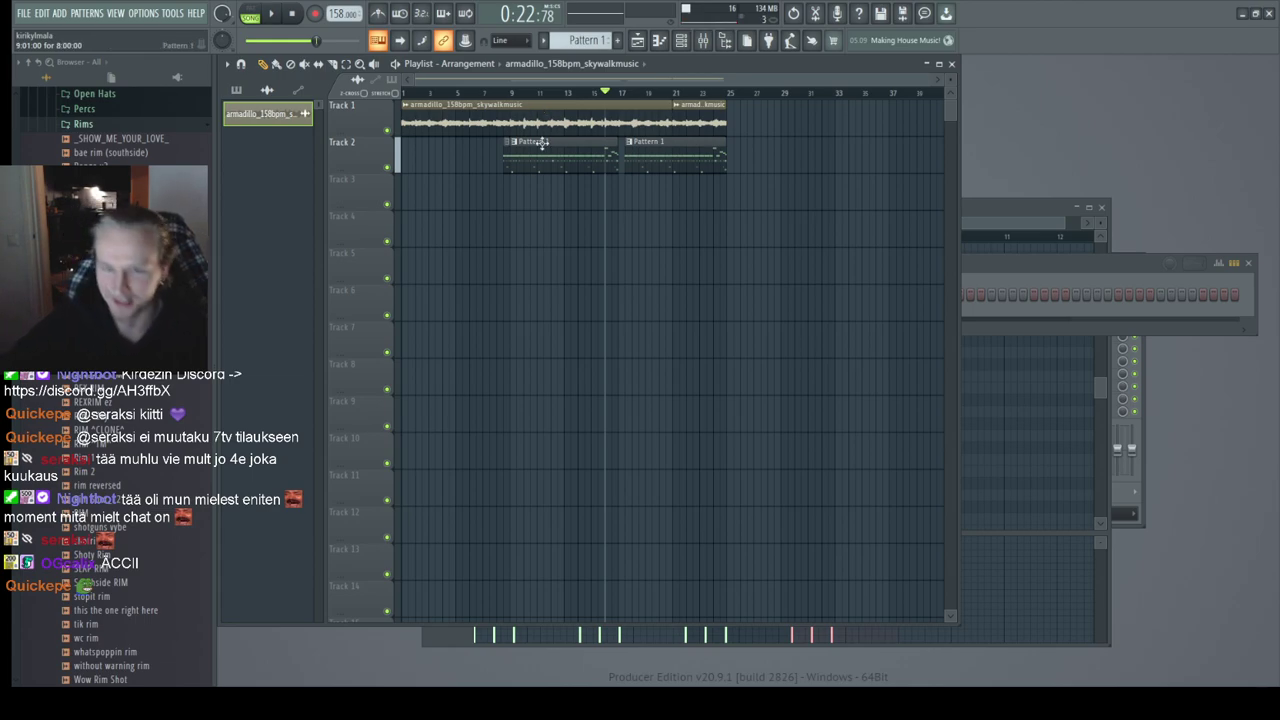
Step: Show all channels in the channel rack and open the ad oh channel in the piano roll
key("F6")
left_click(325, 265)
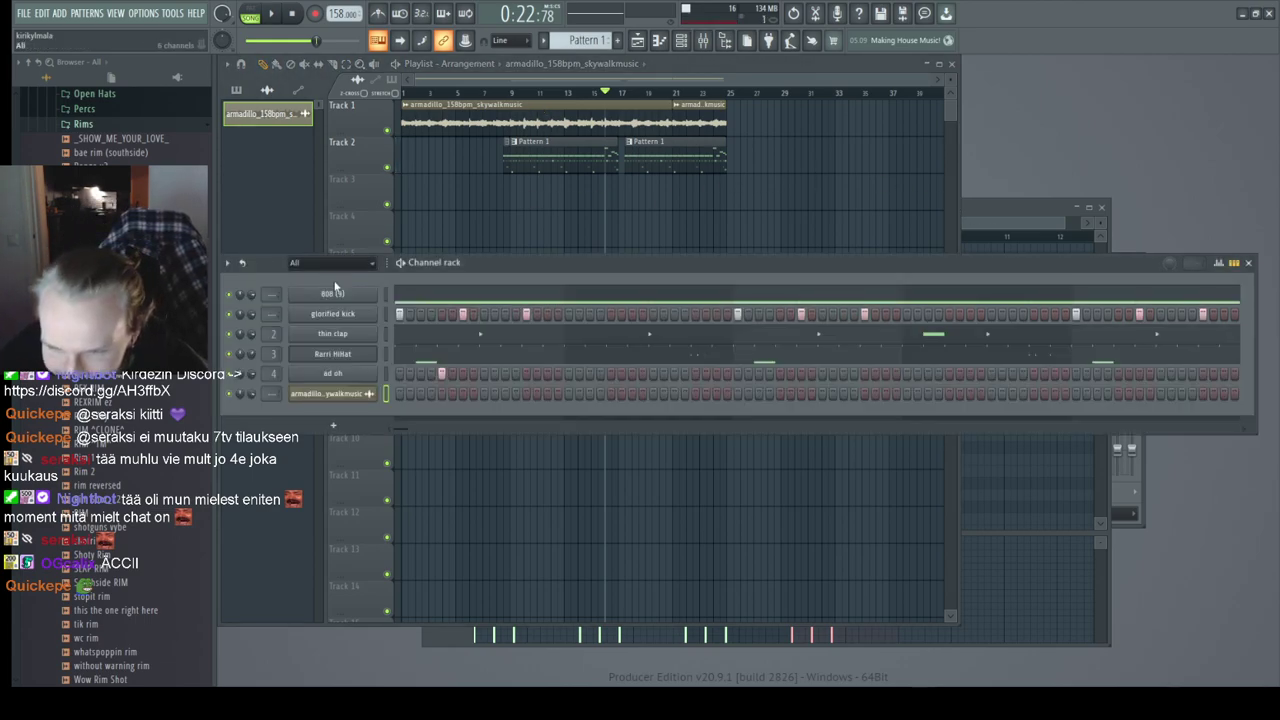
right_click(361, 377)
left_click(438, 382)
key("F6")
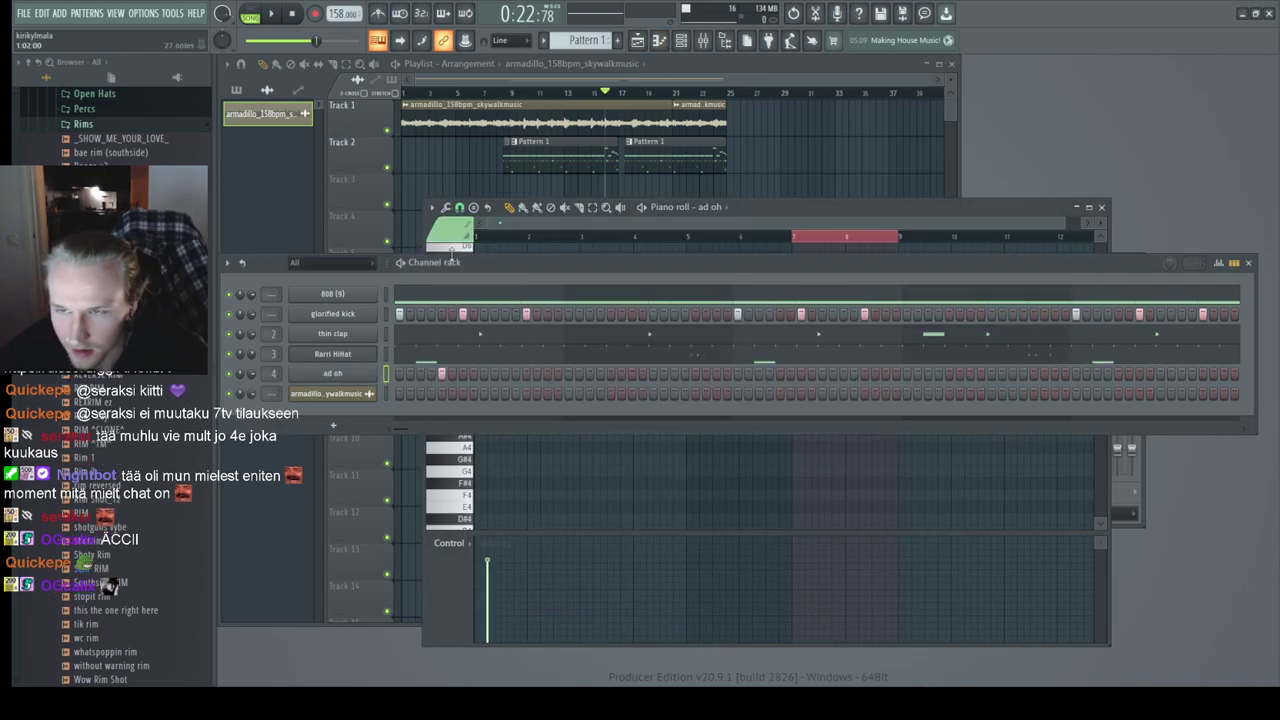
Step: Play the arrangement from around bar 9 with the channel rack in view
left_click(515, 93)
left_click_drag(316, 41, 288, 41)
key("space")
left_click(1006, 276)
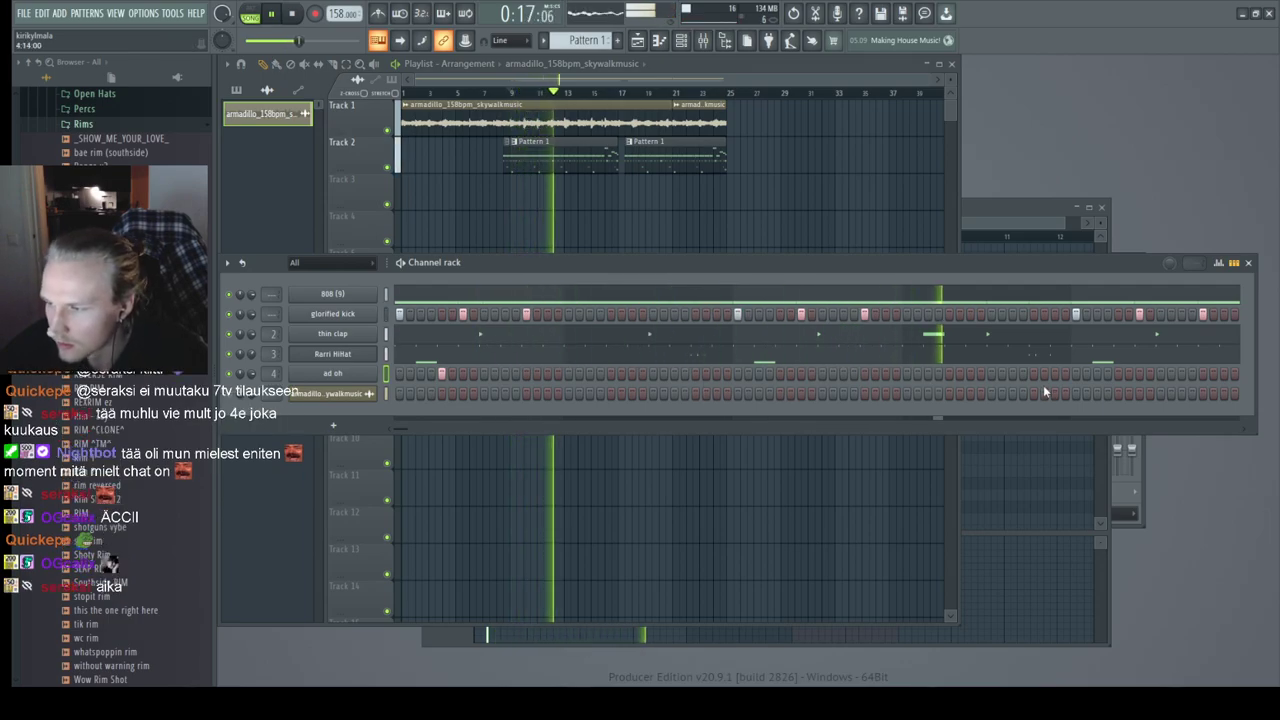
Step: Add a second ad oh hit on step 5 of the fifth bar in the channel rack, ending the playback
left_click(1118, 373)
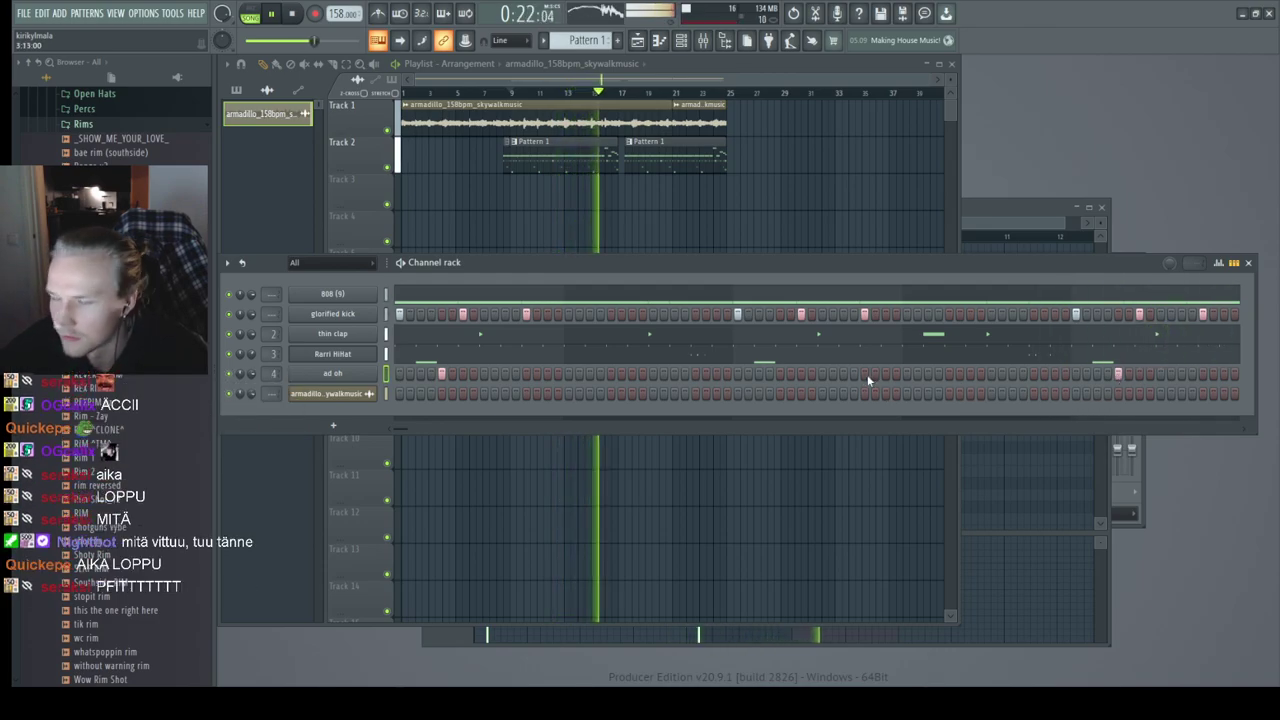
key("space")
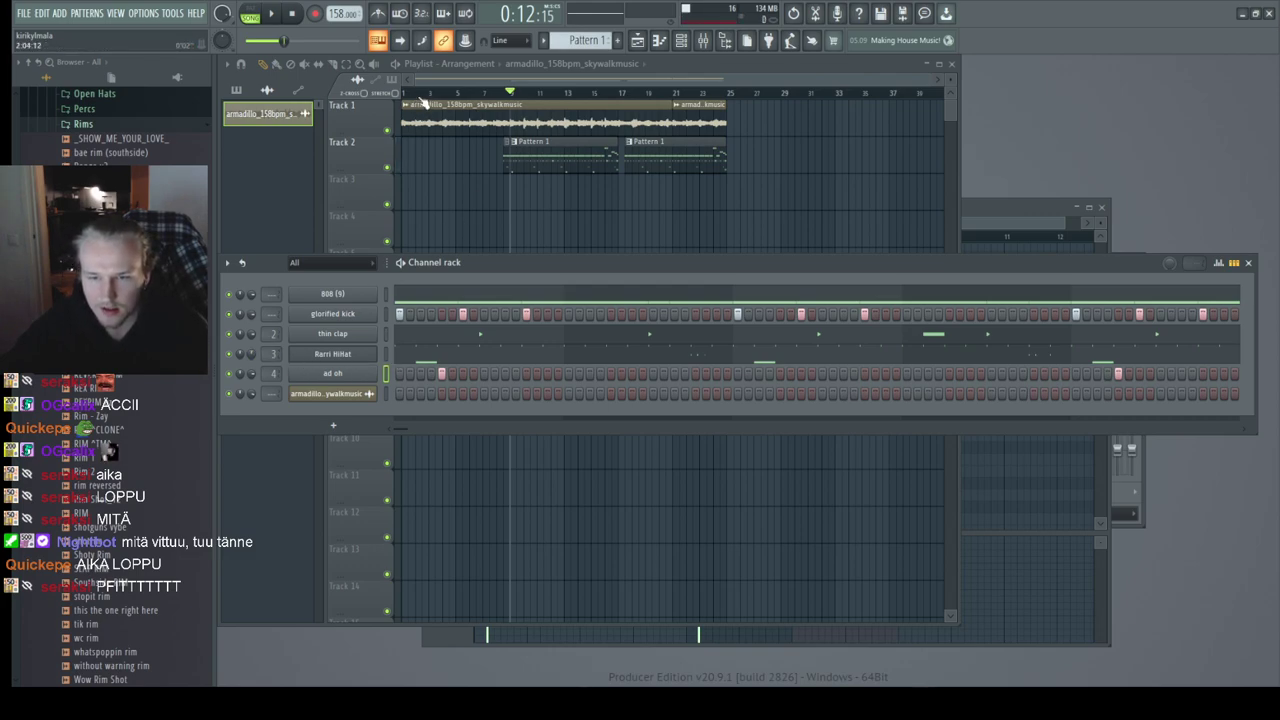
Step: Play the arrangement from the beginning through the clips ending at bar 25 and stop it
left_click(403, 94)
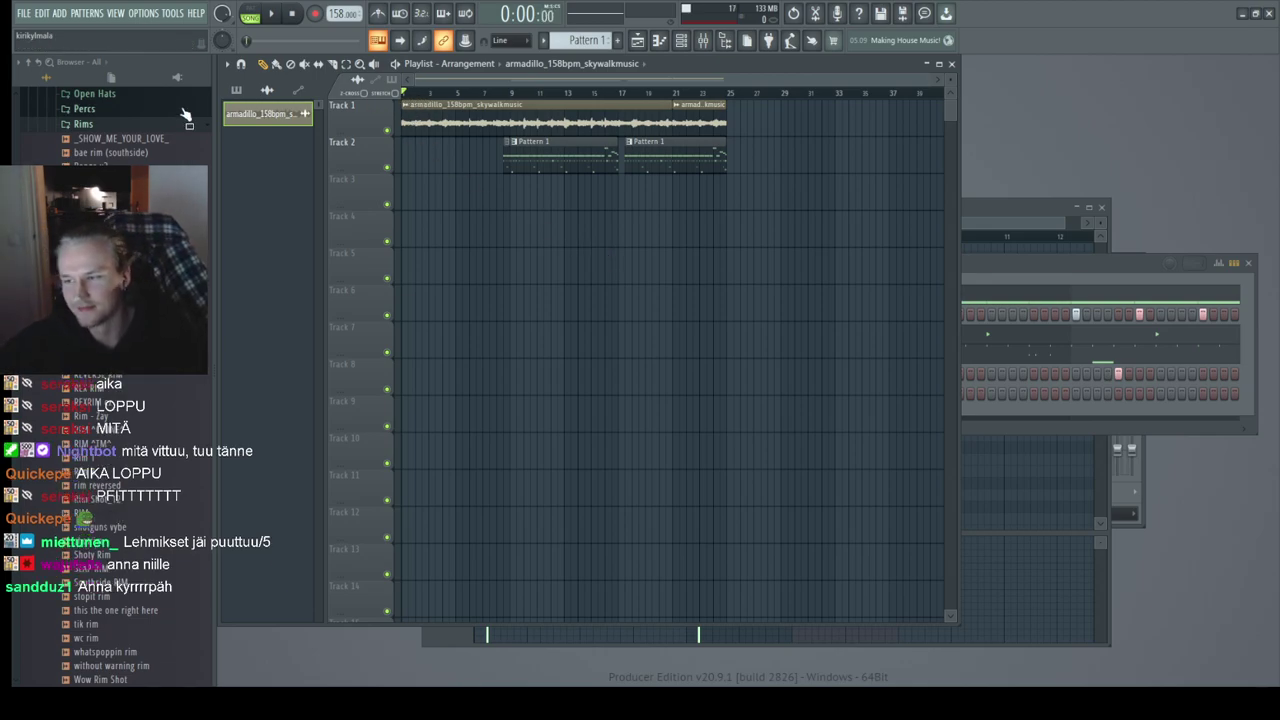
left_click(982, 265)
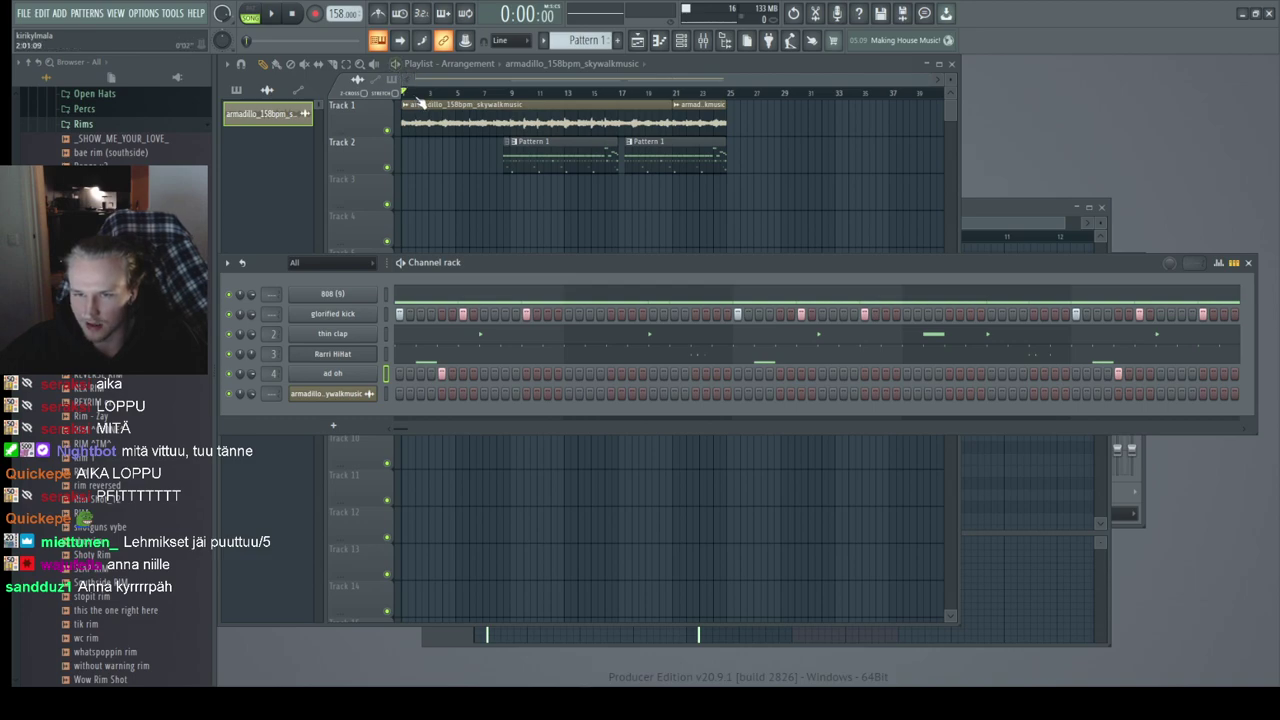
left_click(420, 101)
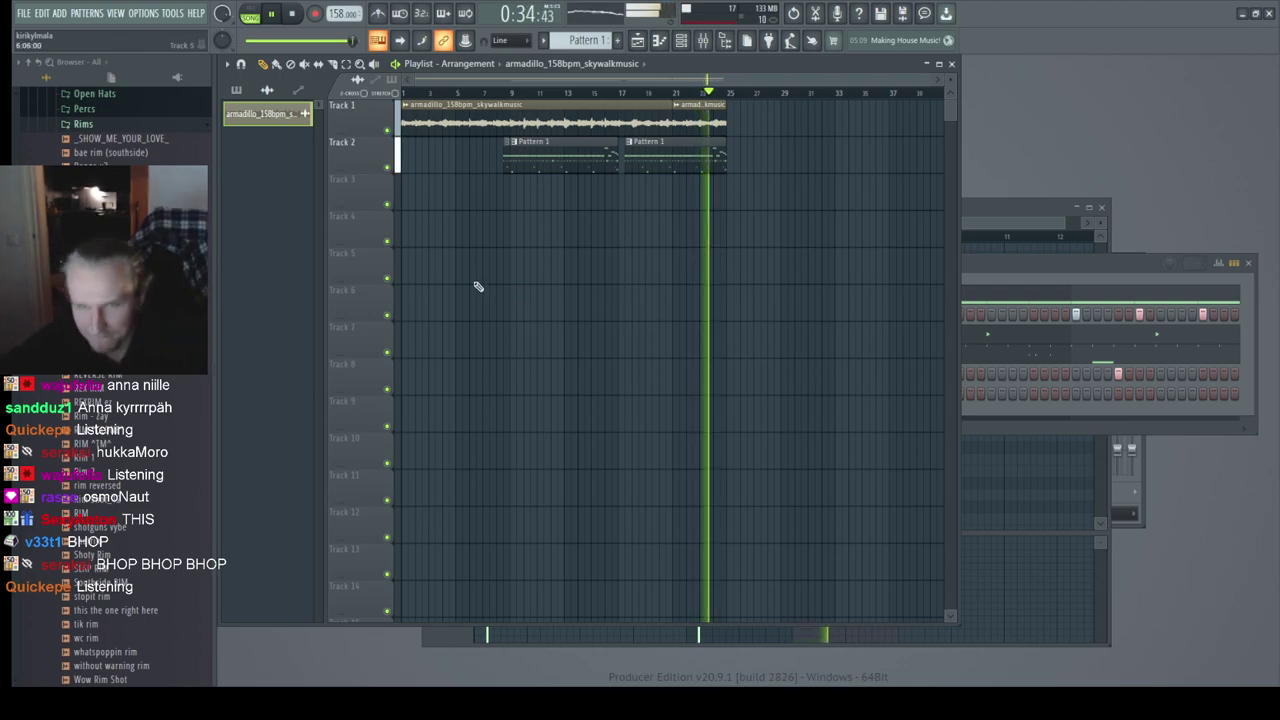
left_click(295, 13)
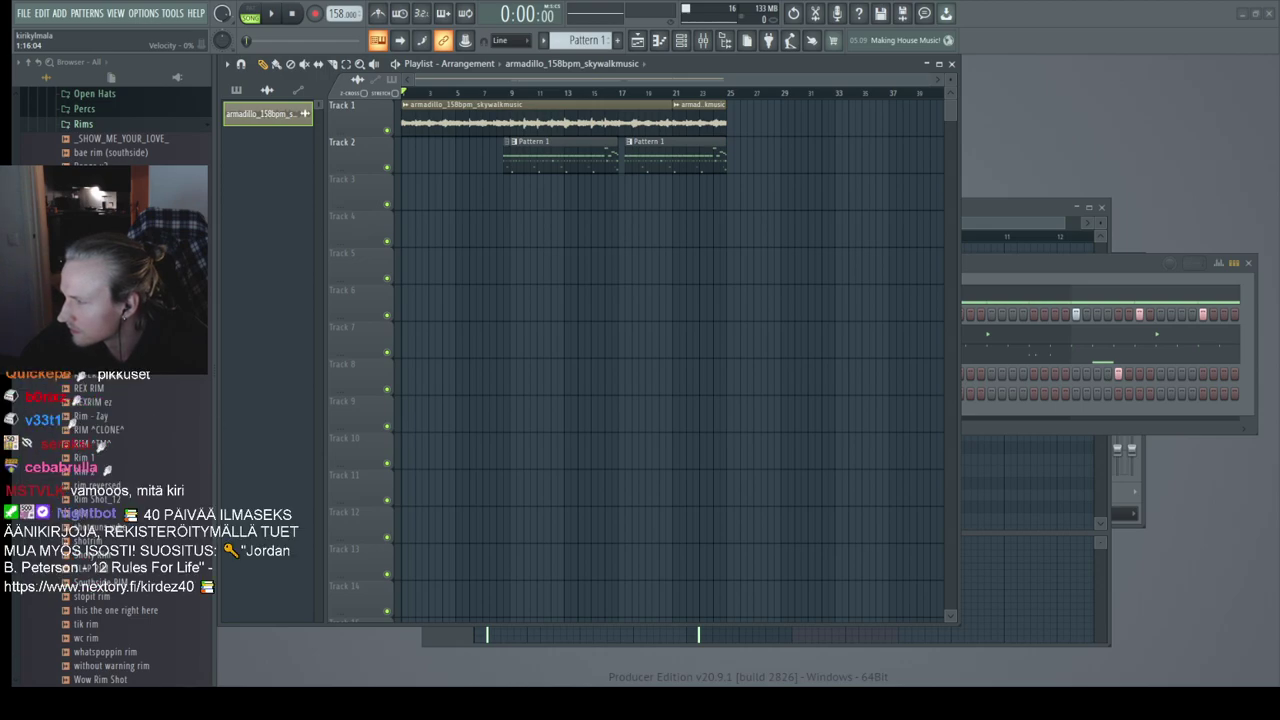
Step: Switch to Discord and watch the participant's shared FL Studio stream in the GOATED GAMING call
key("alt+Tab")
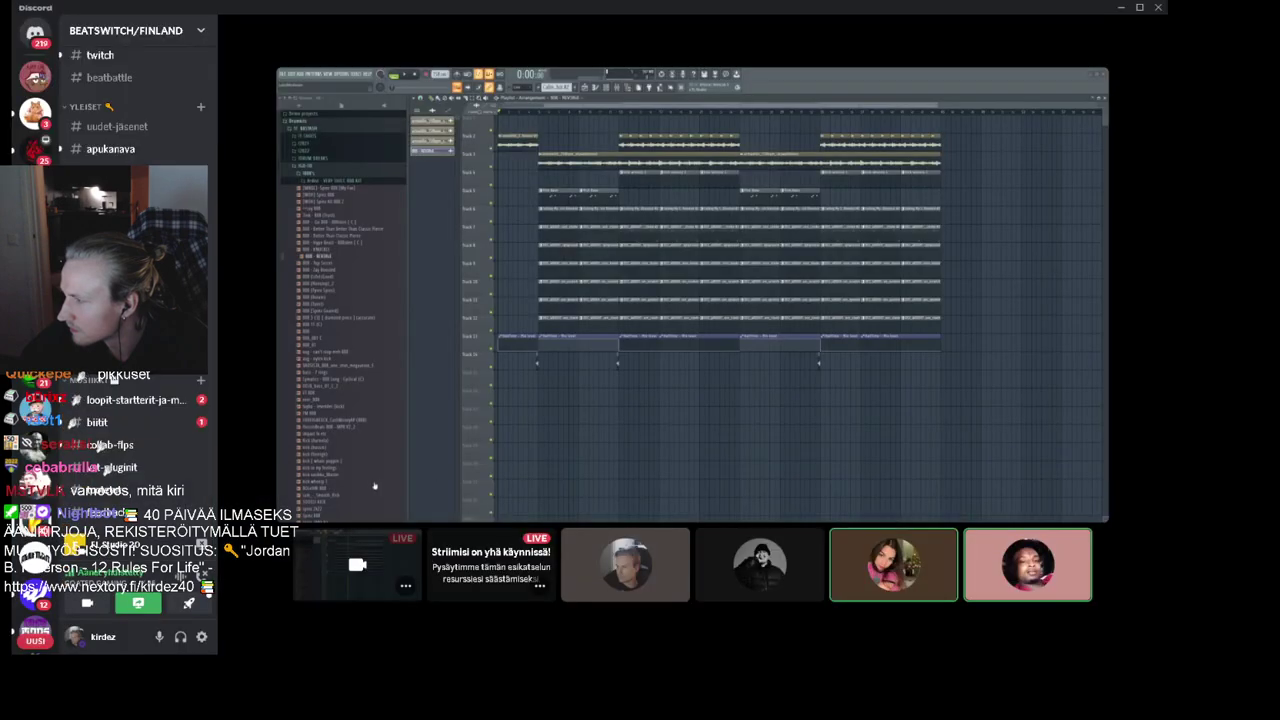
mouse_move(728, 438)
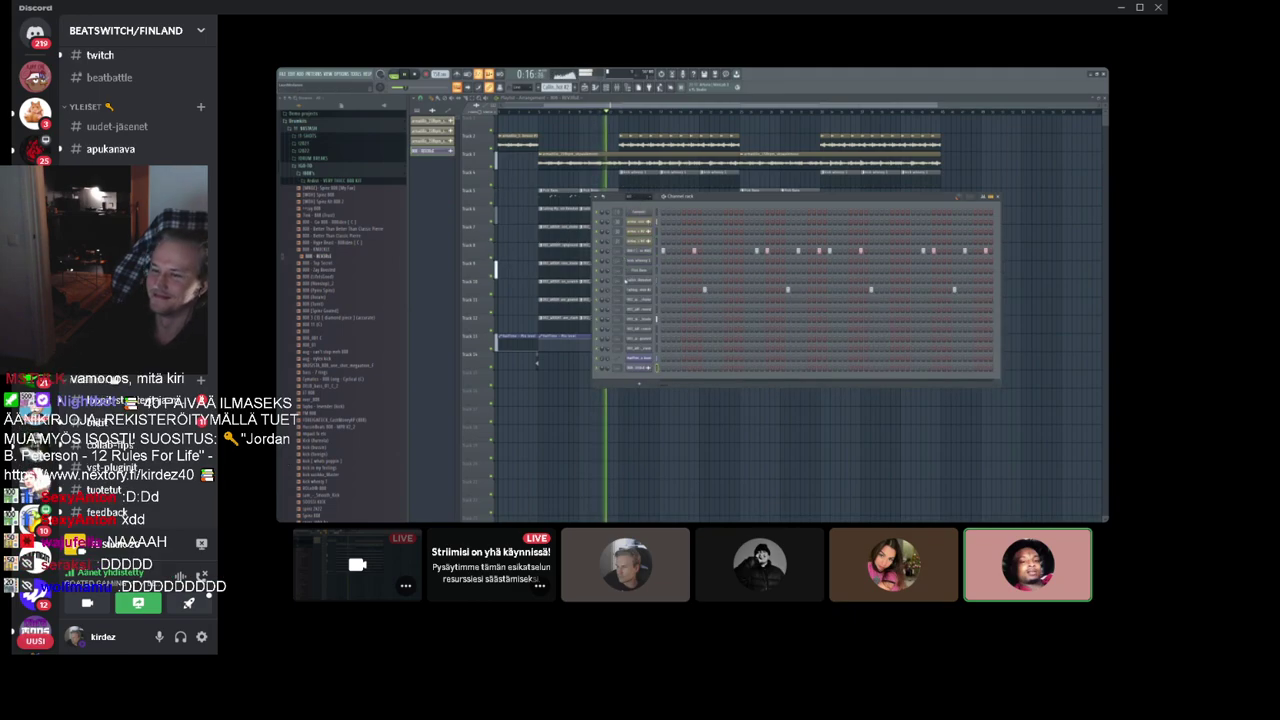
mouse_move(326, 625)
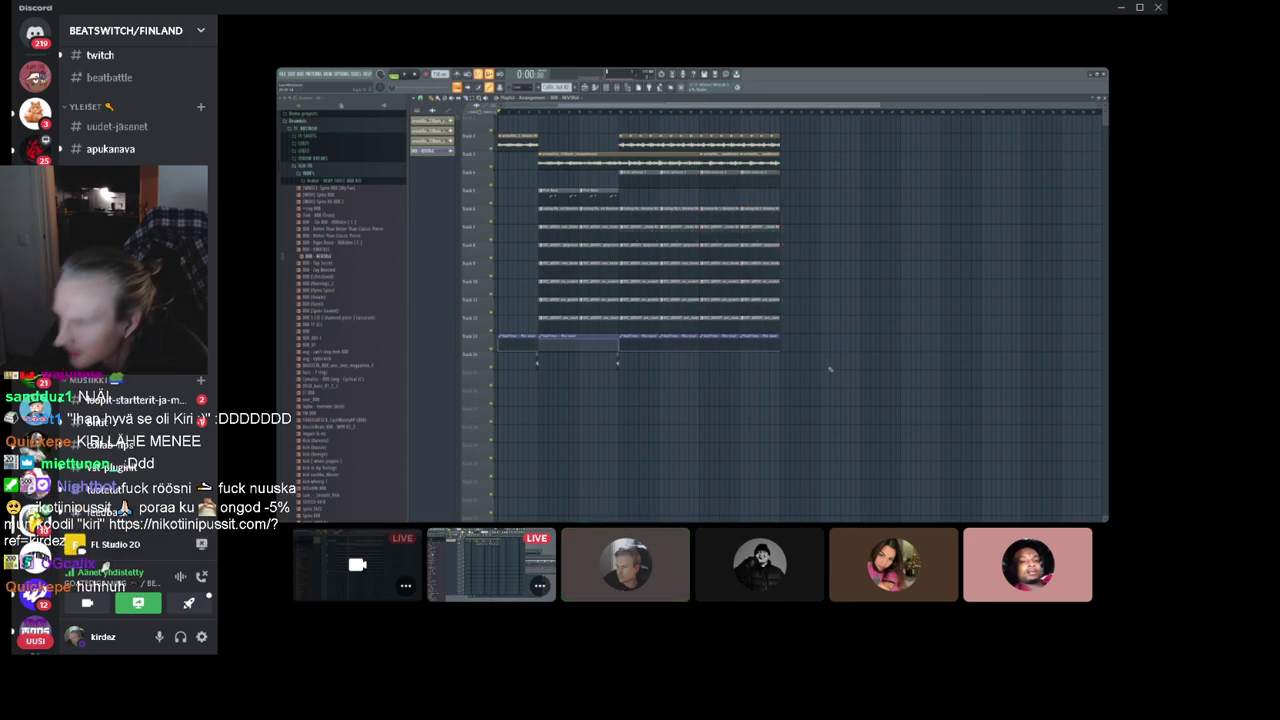
mouse_move(876, 530)
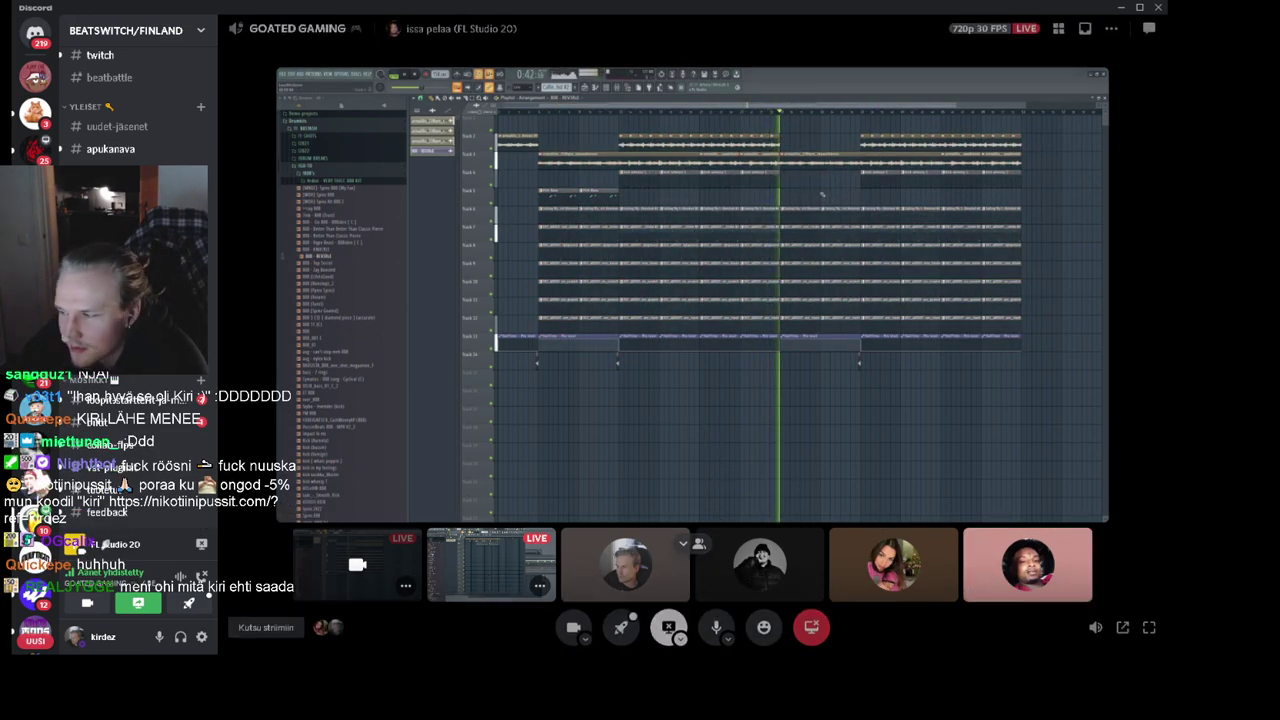
mouse_move(689, 434)
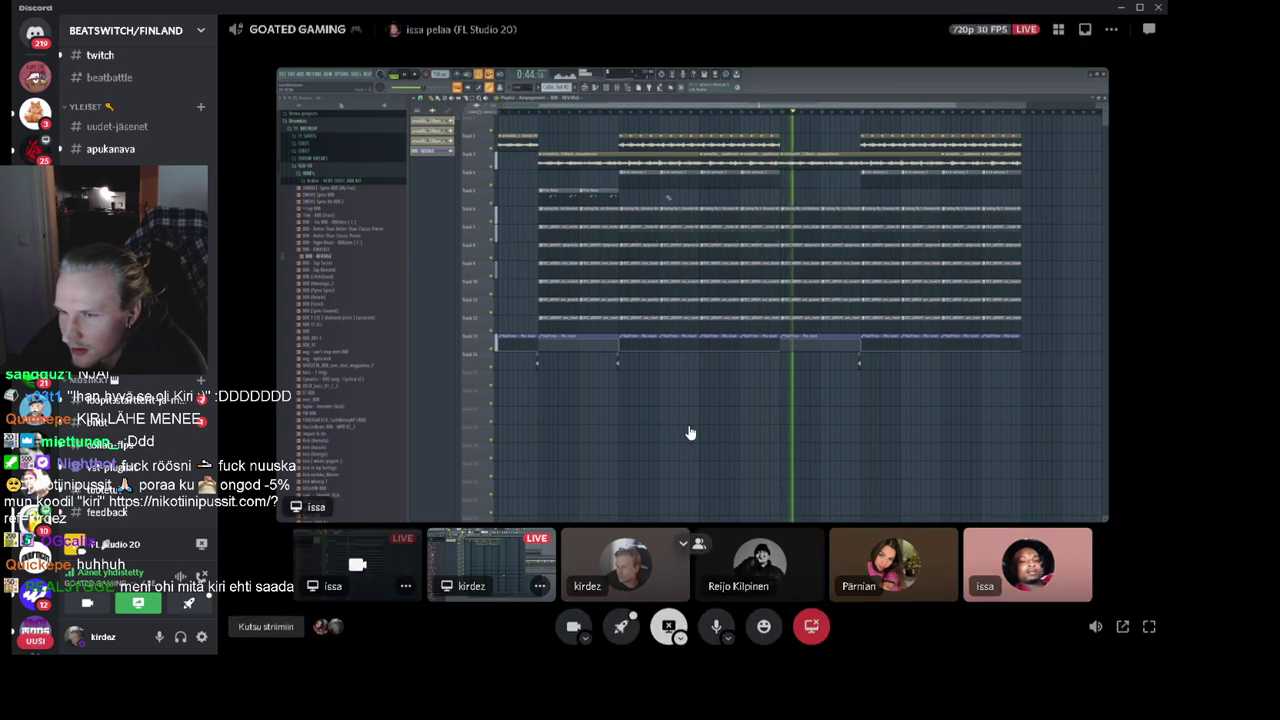
Step: Find another participant's live stream in the voice channel list and watch their armadillo beat
scroll(190, 436, "down", 10)
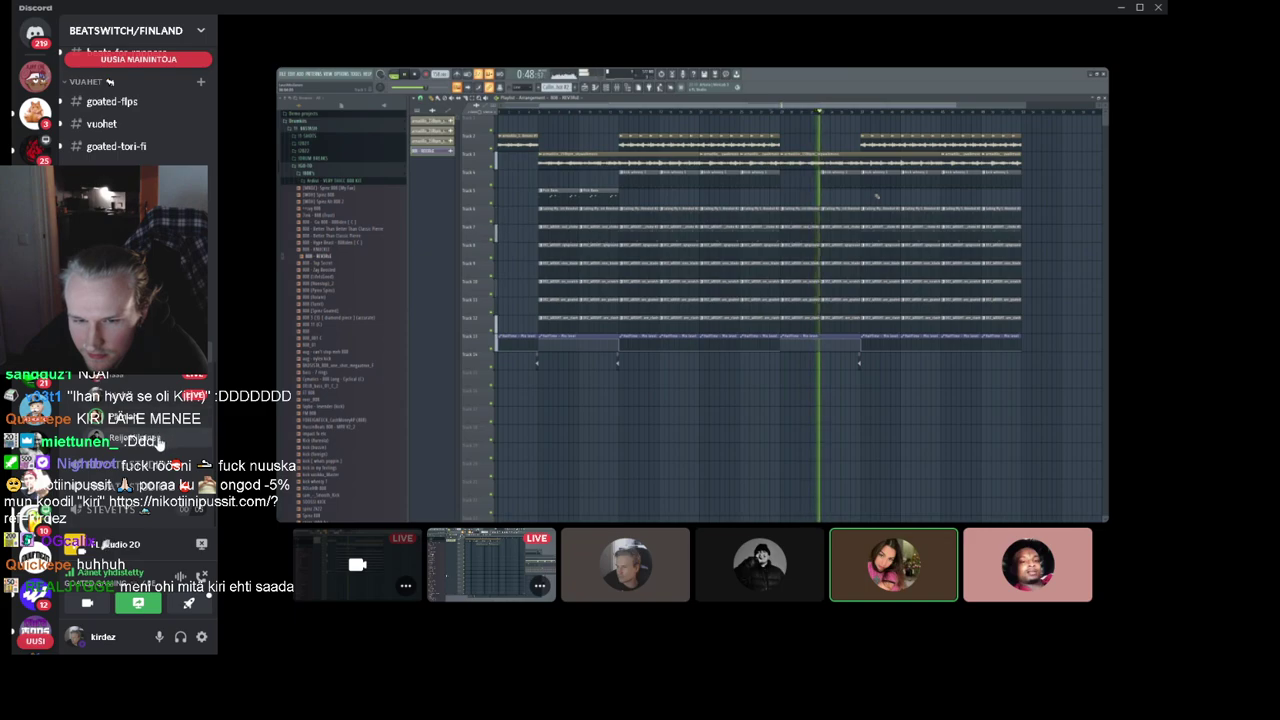
mouse_move(374, 420)
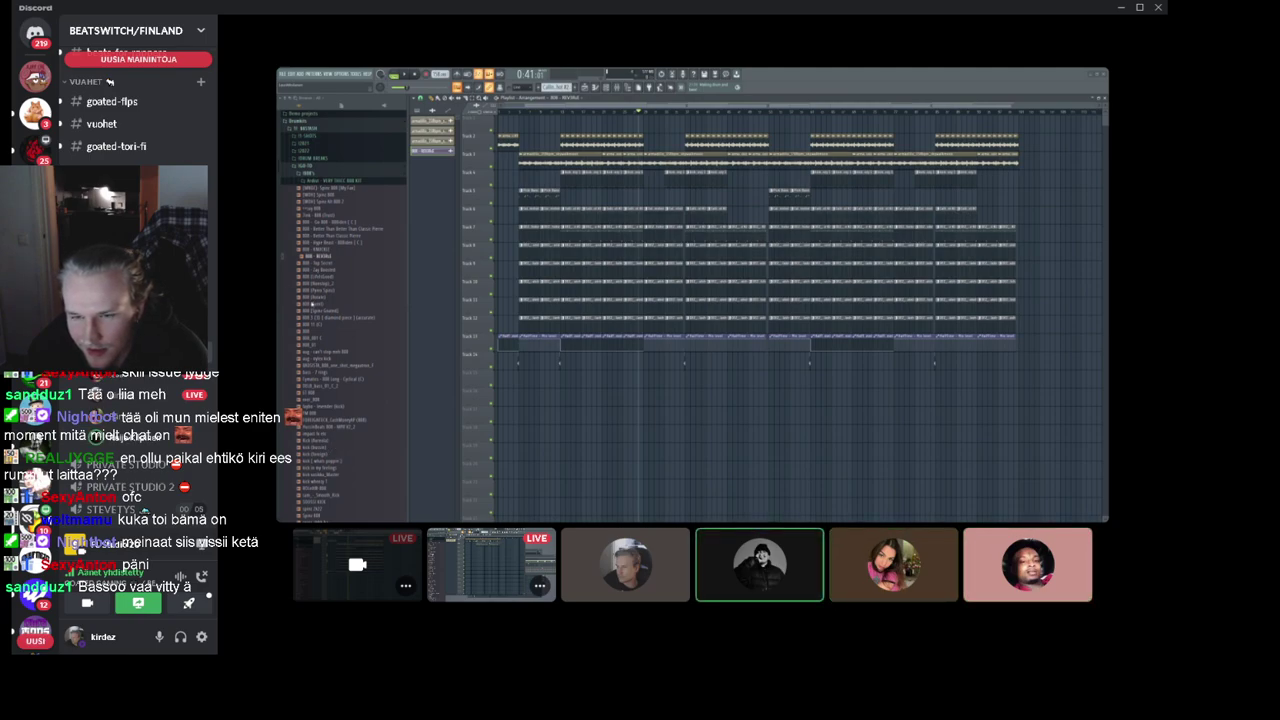
mouse_move(547, 371)
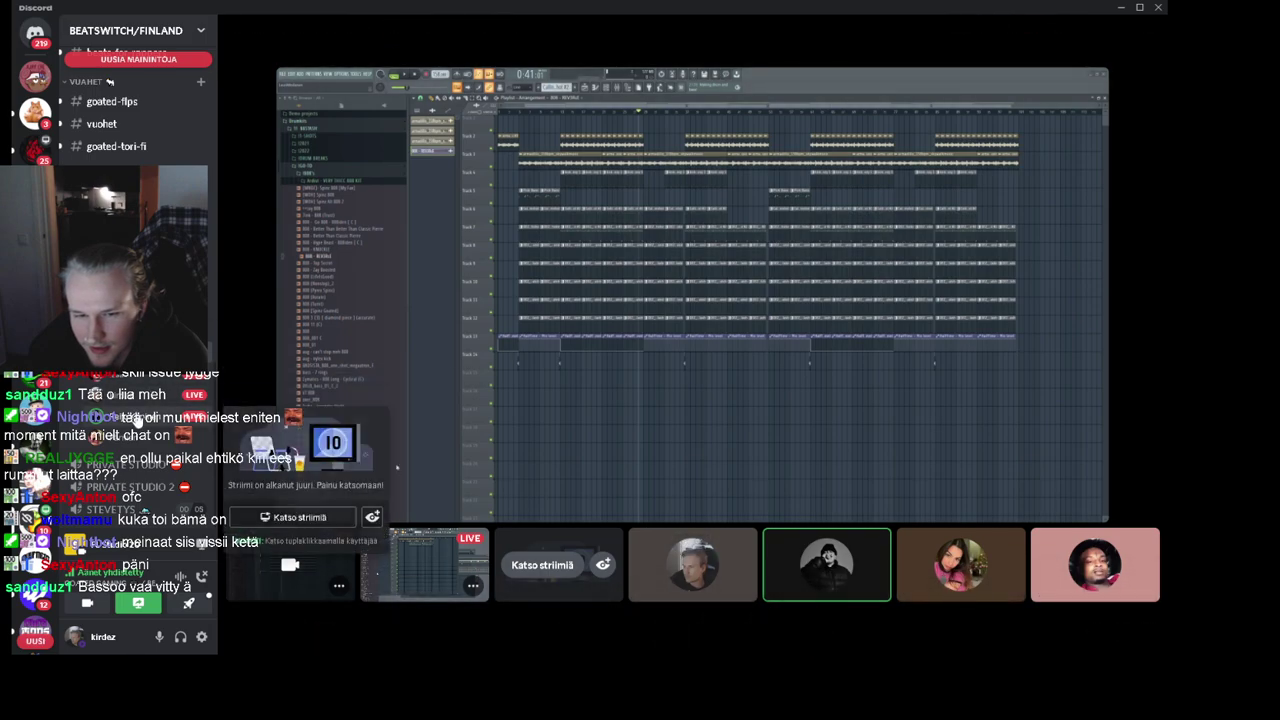
left_click(136, 416)
left_click(339, 548)
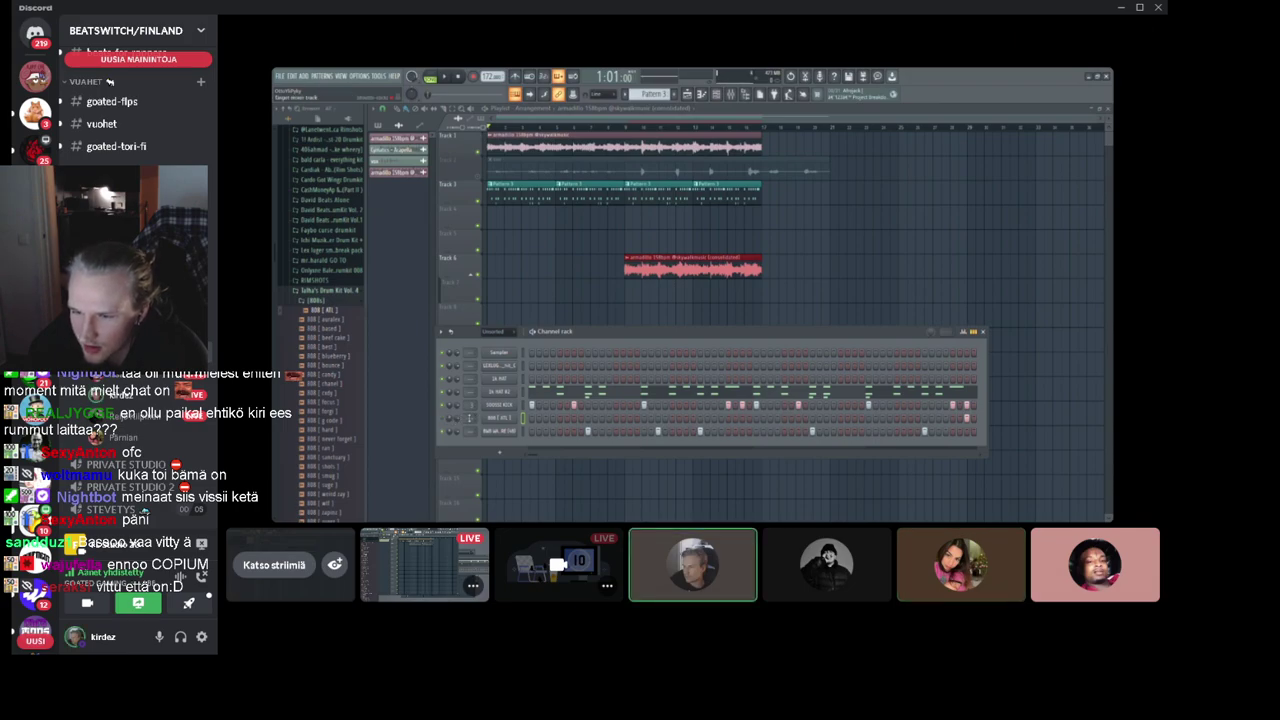
mouse_move(875, 366)
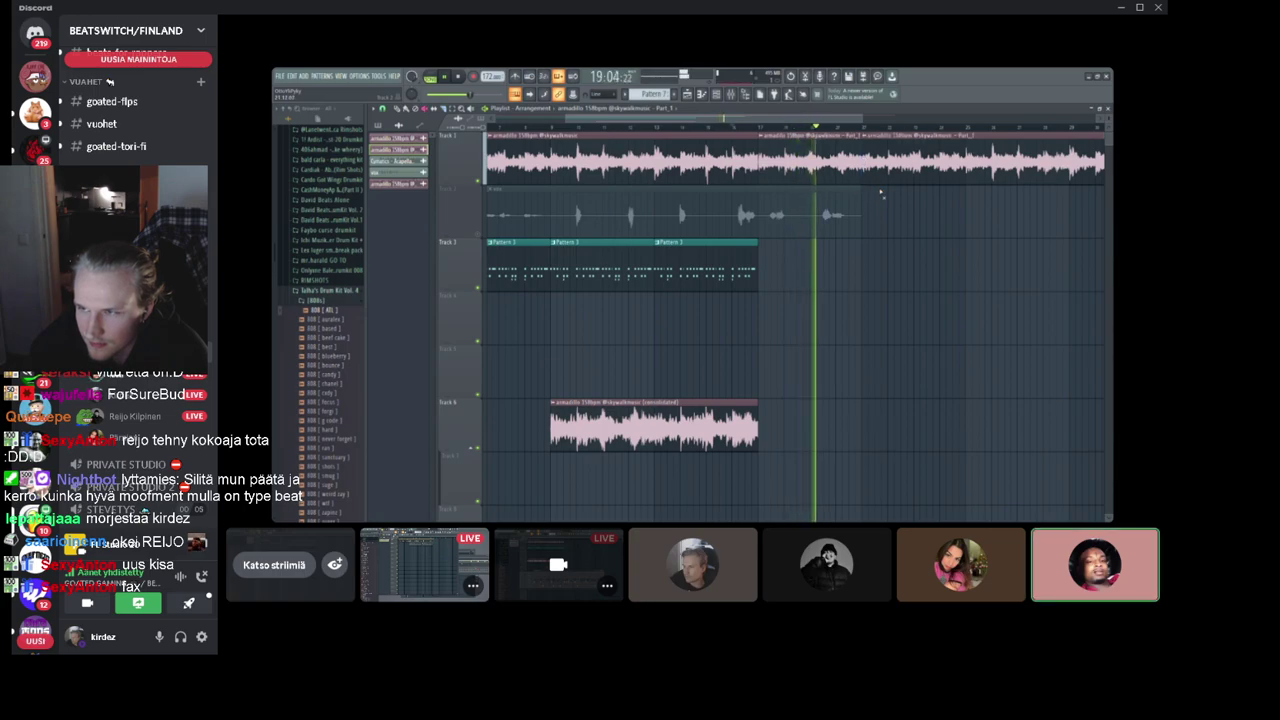
mouse_move(1014, 371)
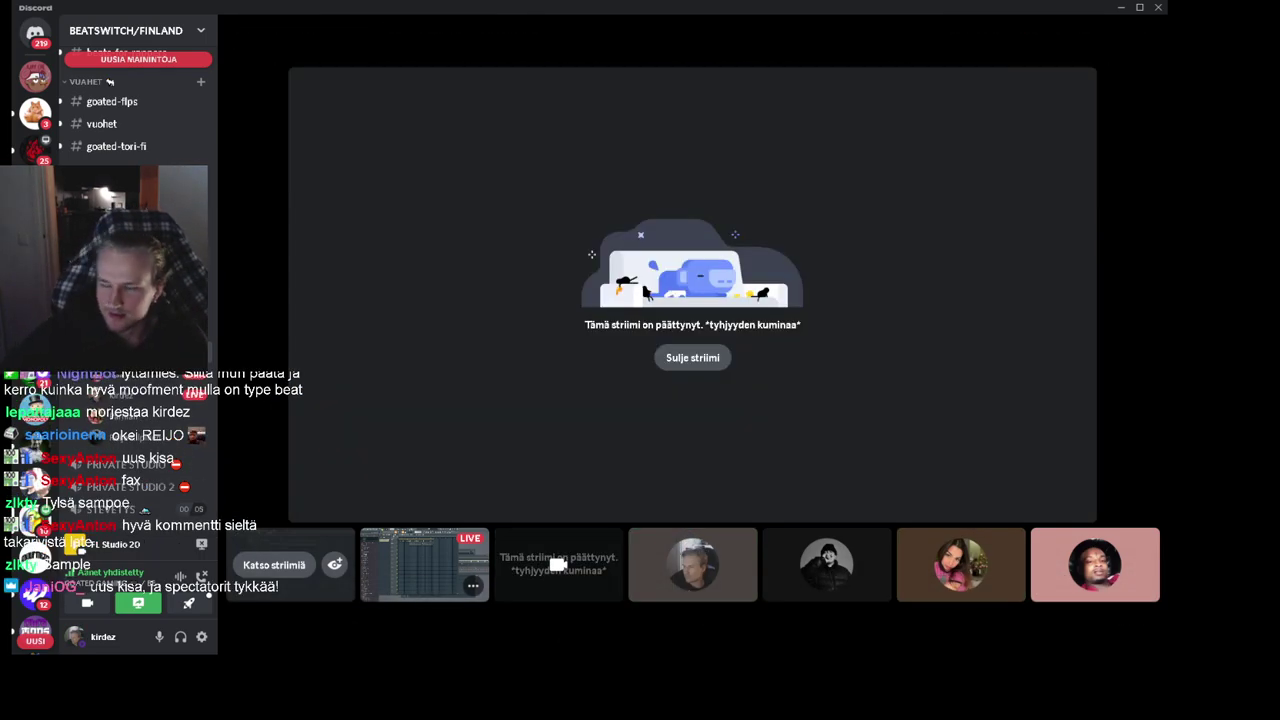
mouse_move(930, 356)
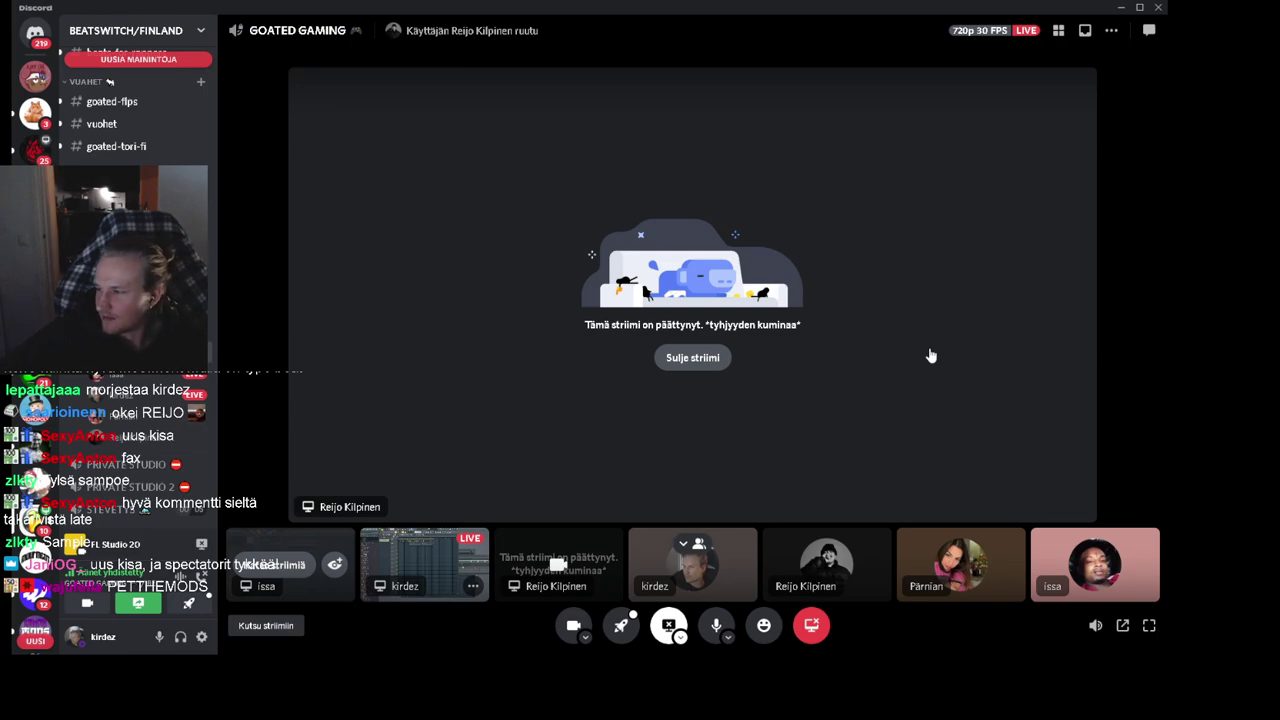